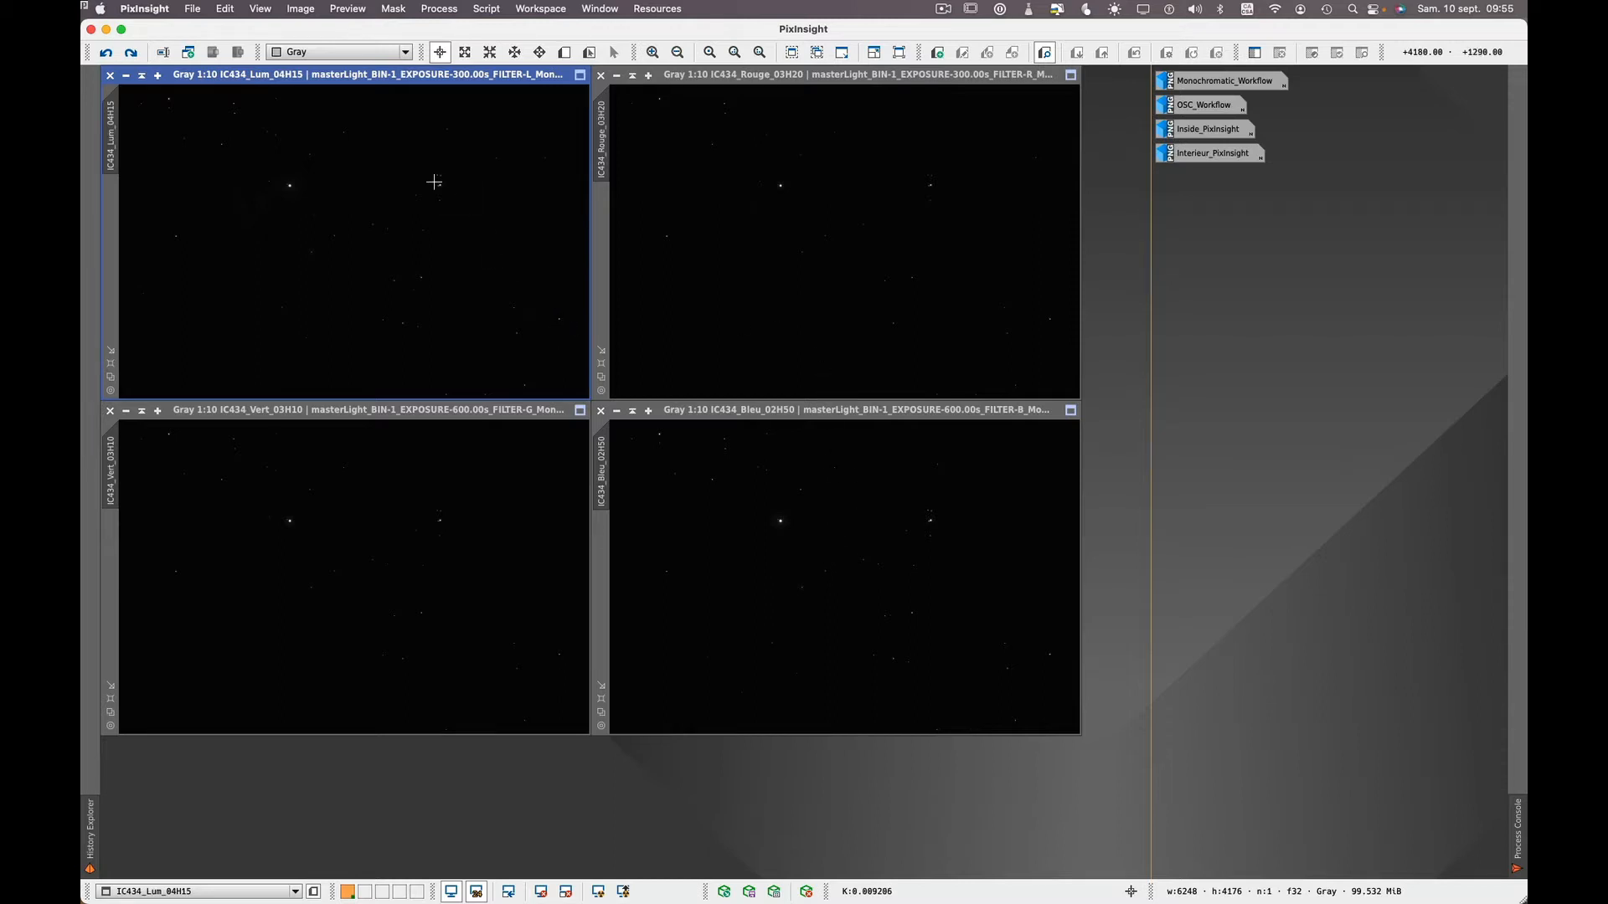
Step: Open ScreenTransferFunction, create a process icon of it in the empty workspace area below the images, and close its window
{"action": "left_click", "coordinate": [457, 10]}
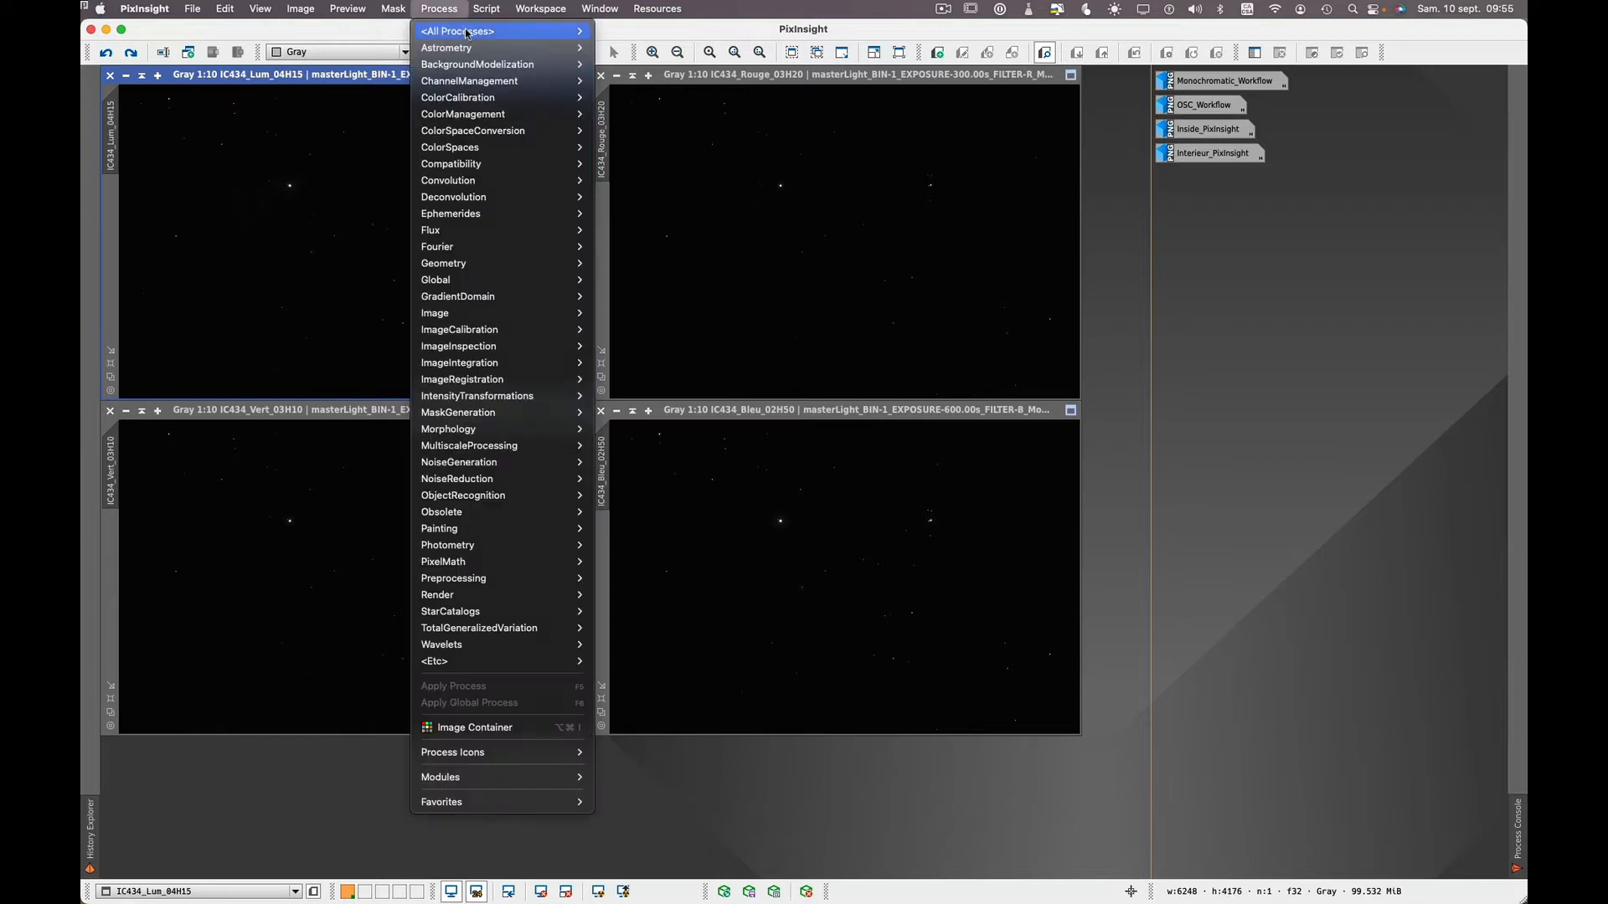
{"action": "mouse_move", "coordinate": [467, 34]}
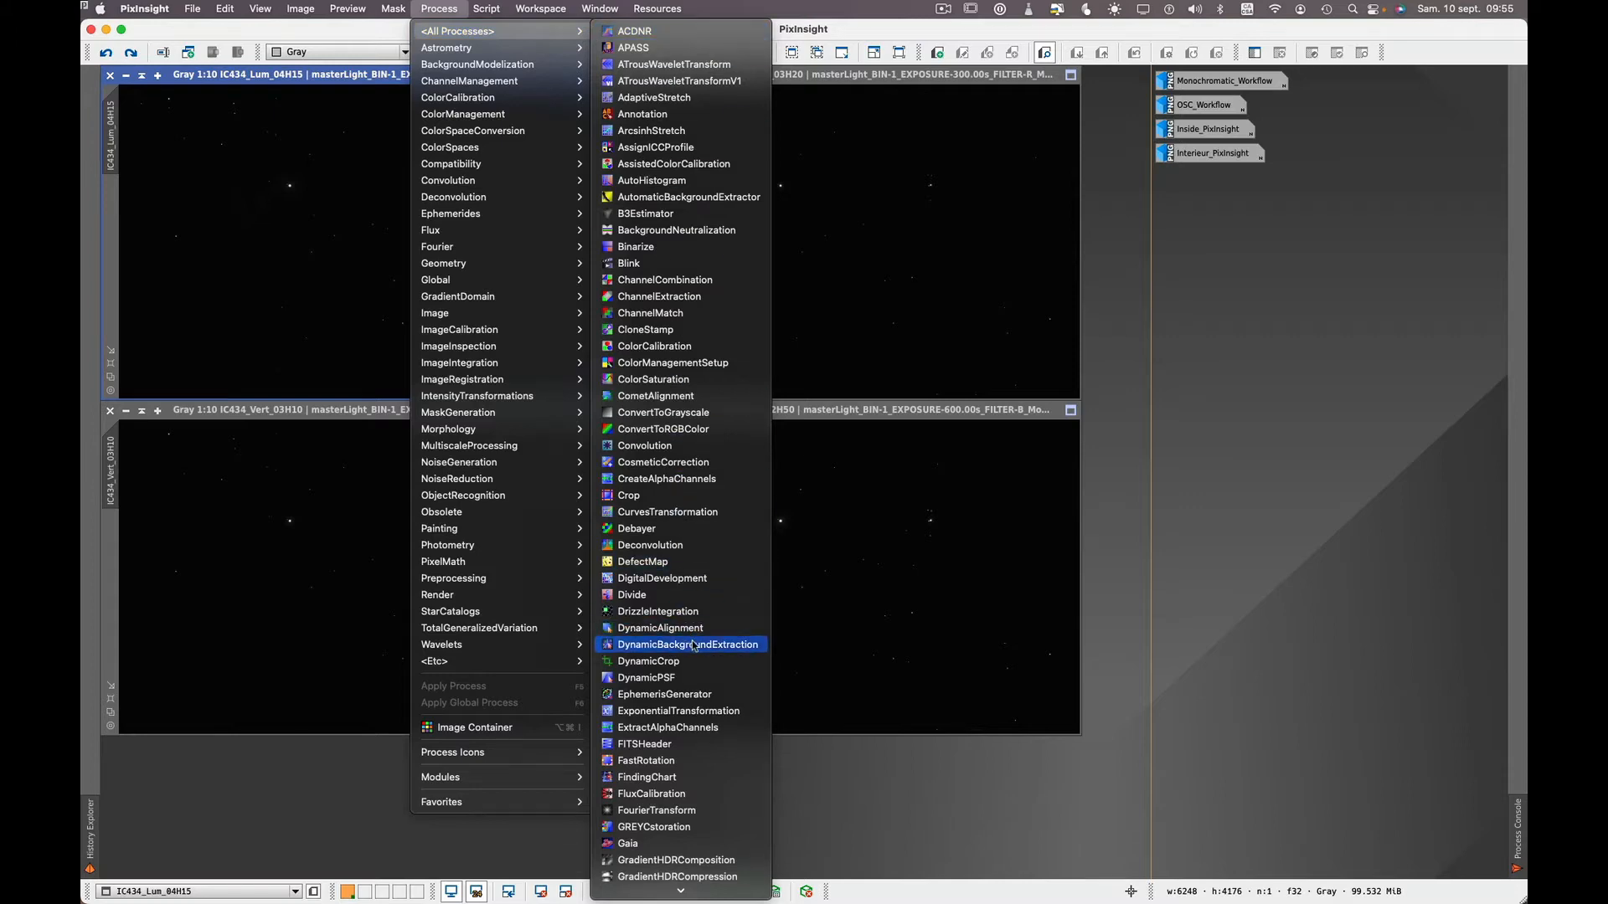
{"action": "scroll", "coordinate": [698, 647], "scroll_direction": "down", "scroll_amount": 3}
{"action": "scroll", "coordinate": [698, 647], "scroll_direction": "down", "scroll_amount": 20}
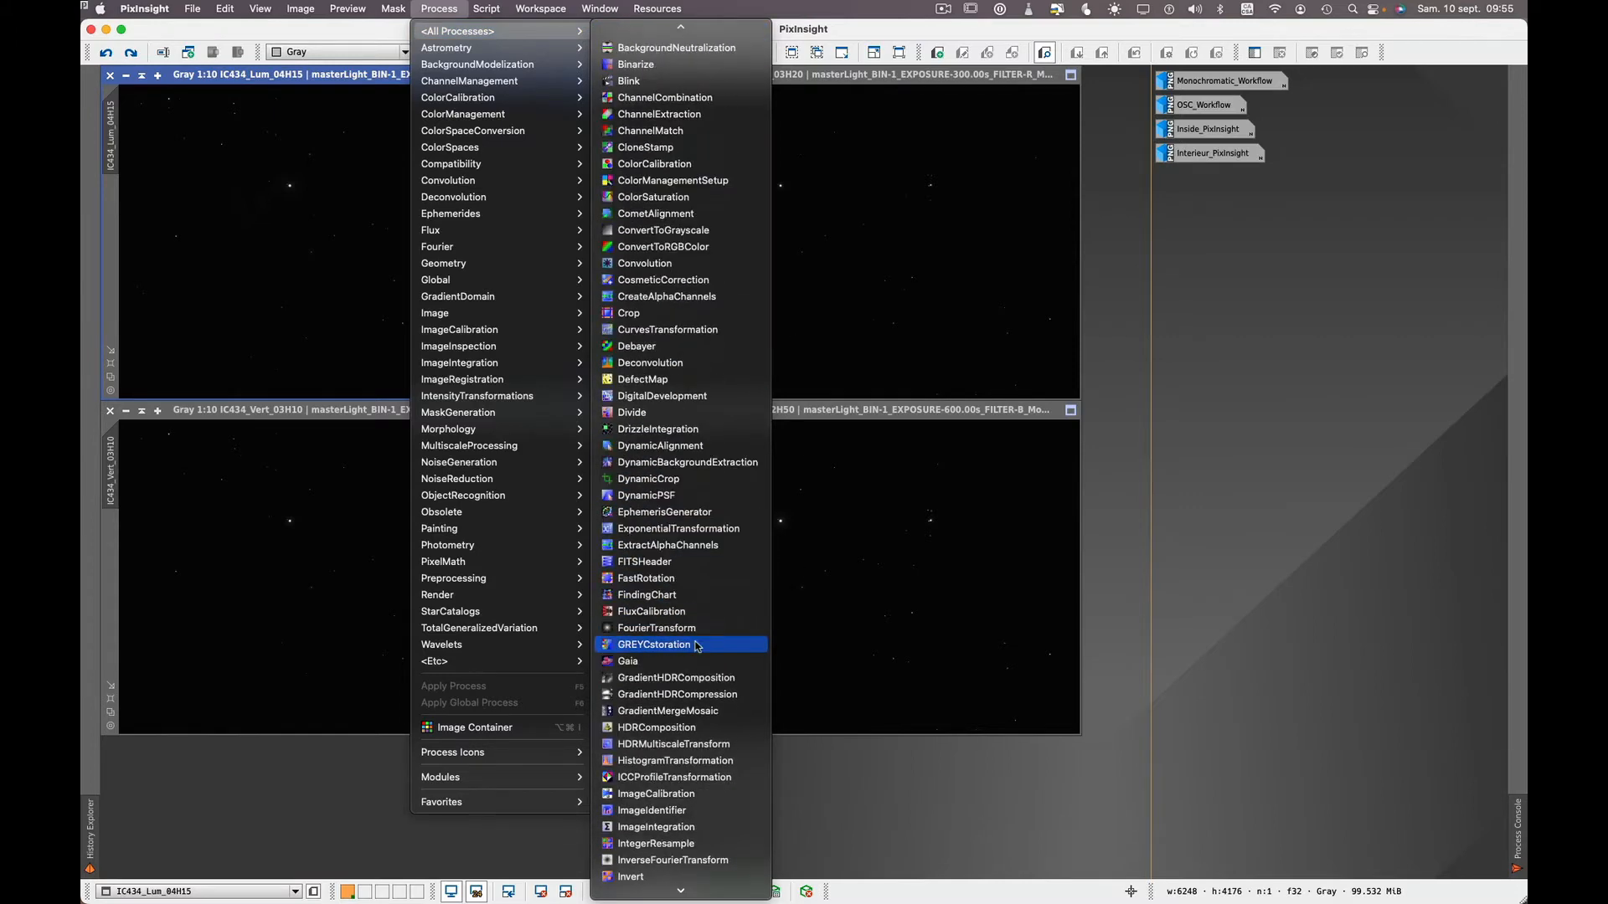
{"action": "scroll", "coordinate": [700, 646], "scroll_direction": "down", "scroll_amount": 10}
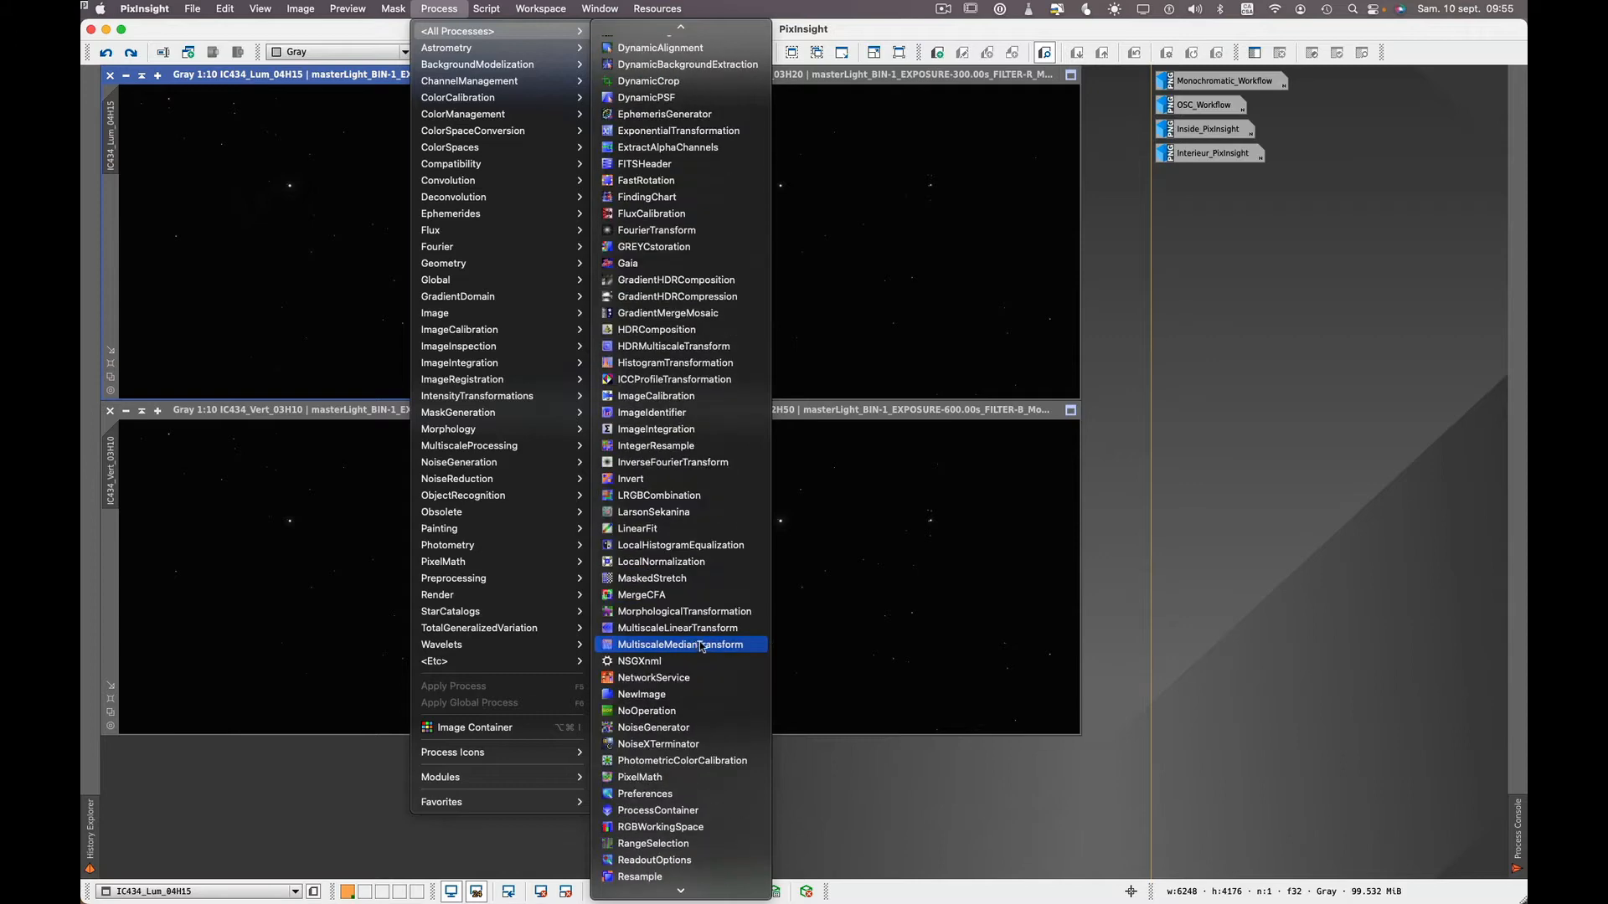
{"action": "scroll", "coordinate": [708, 645], "scroll_direction": "down", "scroll_amount": 8}
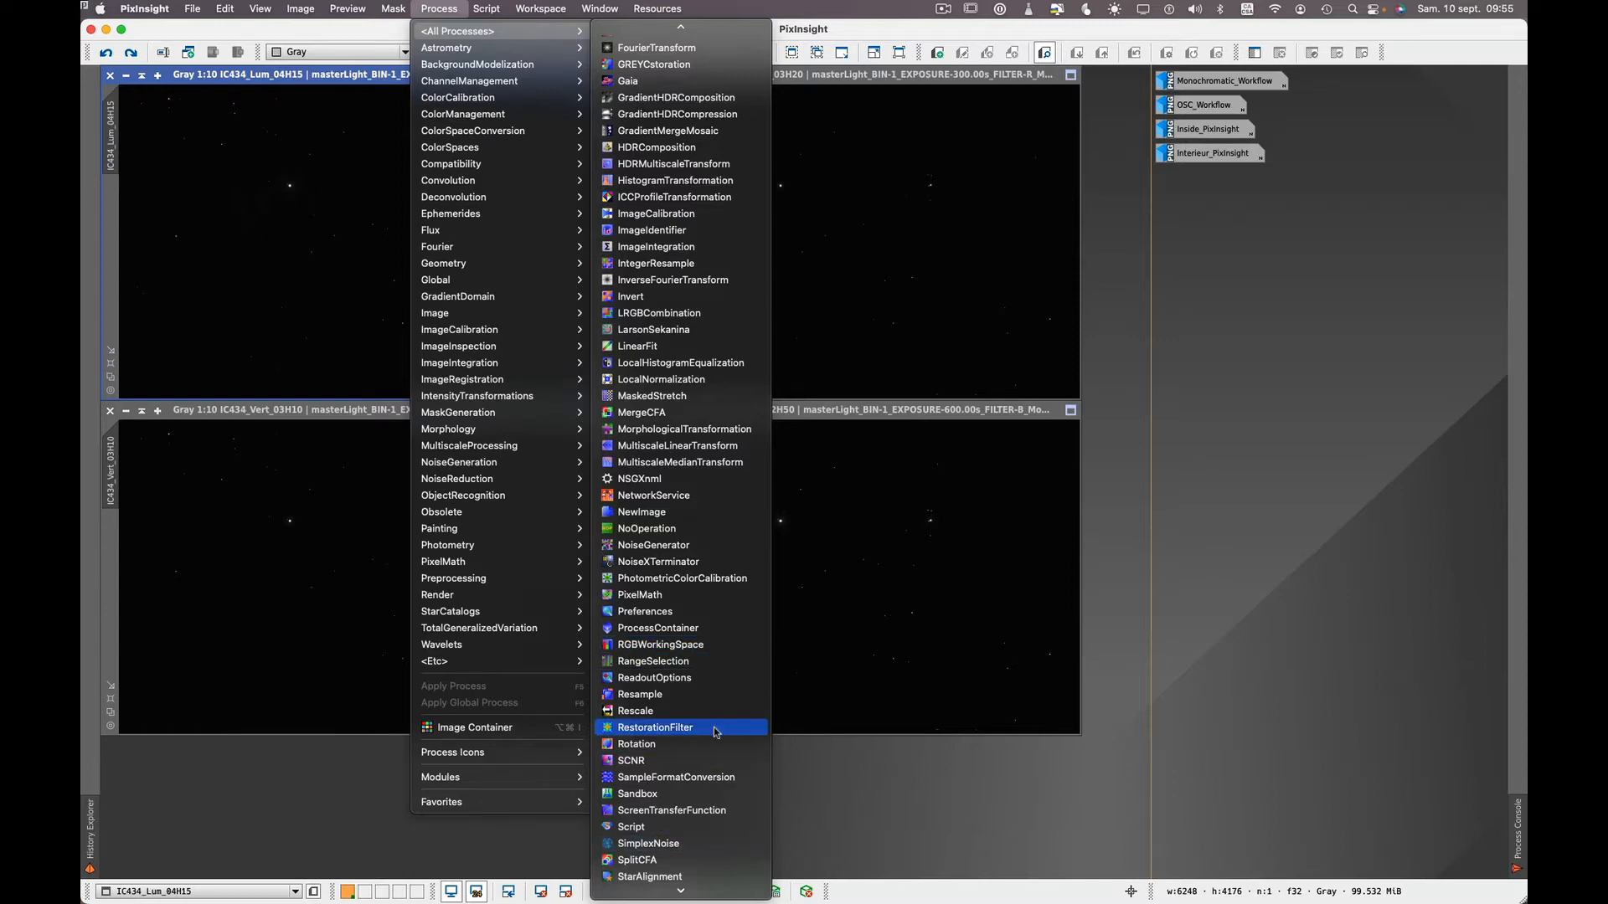
{"action": "left_click", "coordinate": [678, 810]}
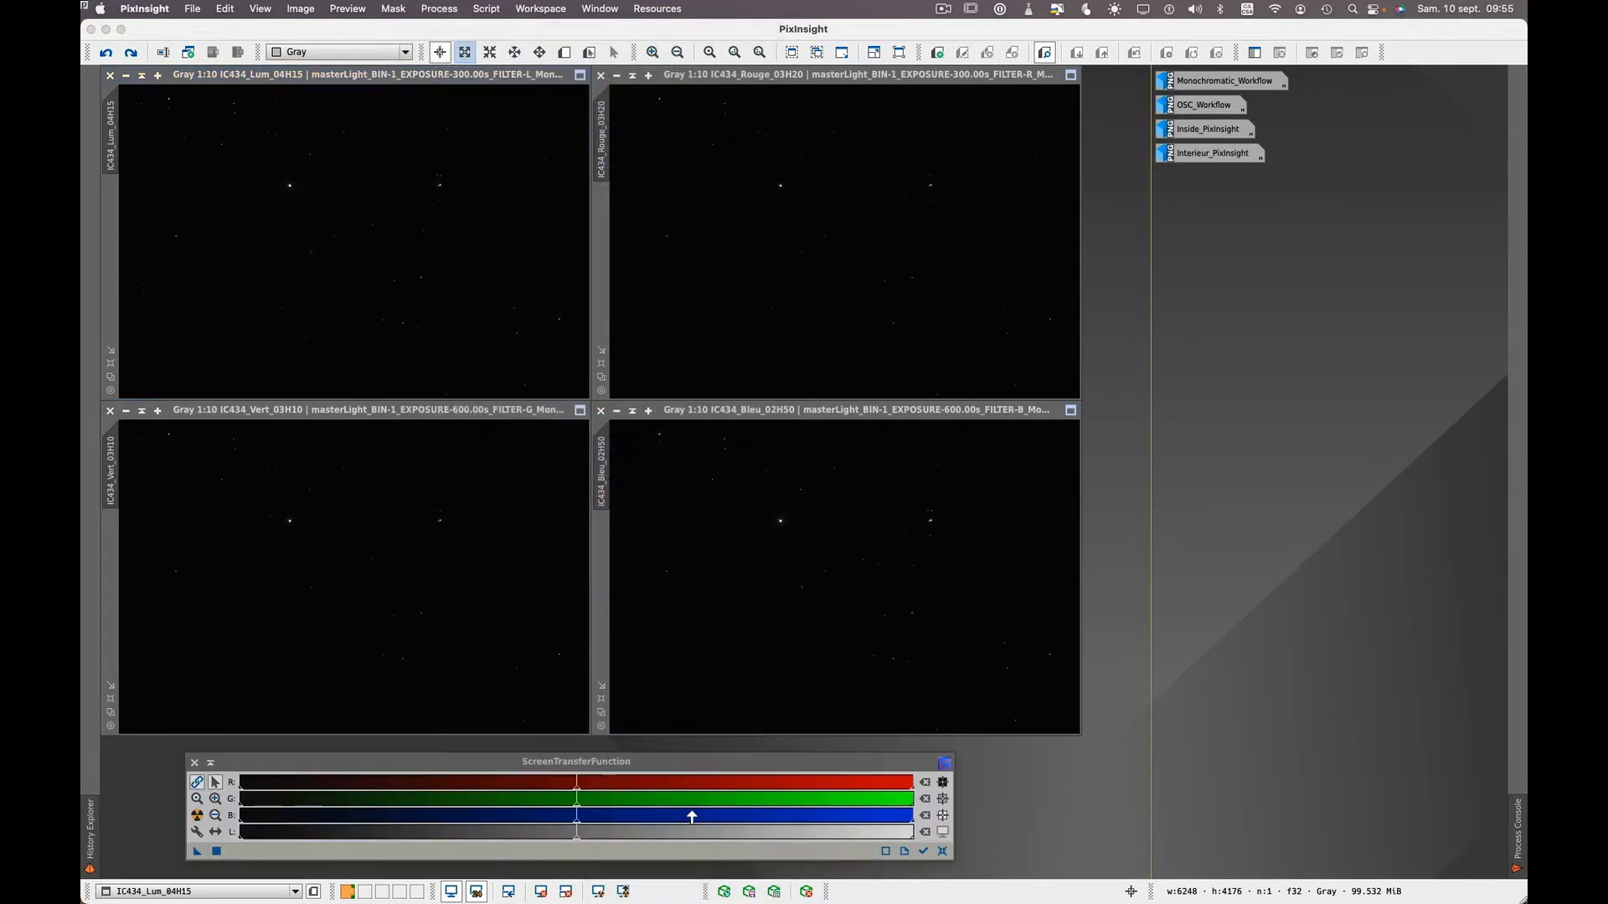
{"action": "left_click_drag", "start_coordinate": [660, 766], "coordinate": [682, 757]}
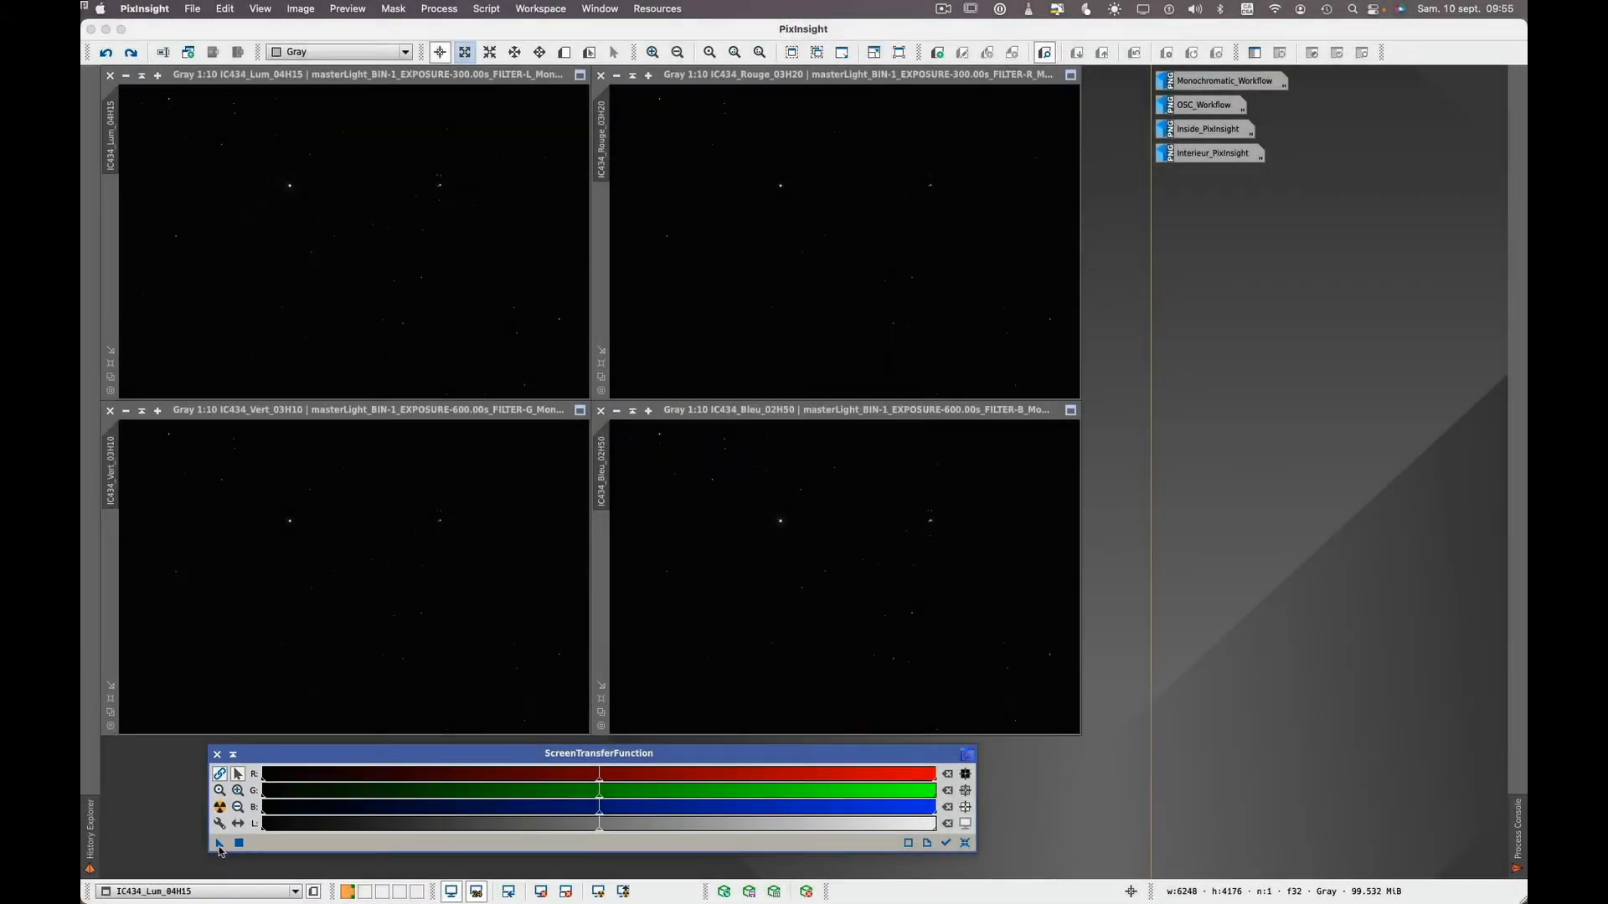
{"action": "left_click_drag", "start_coordinate": [219, 843], "coordinate": [136, 812]}
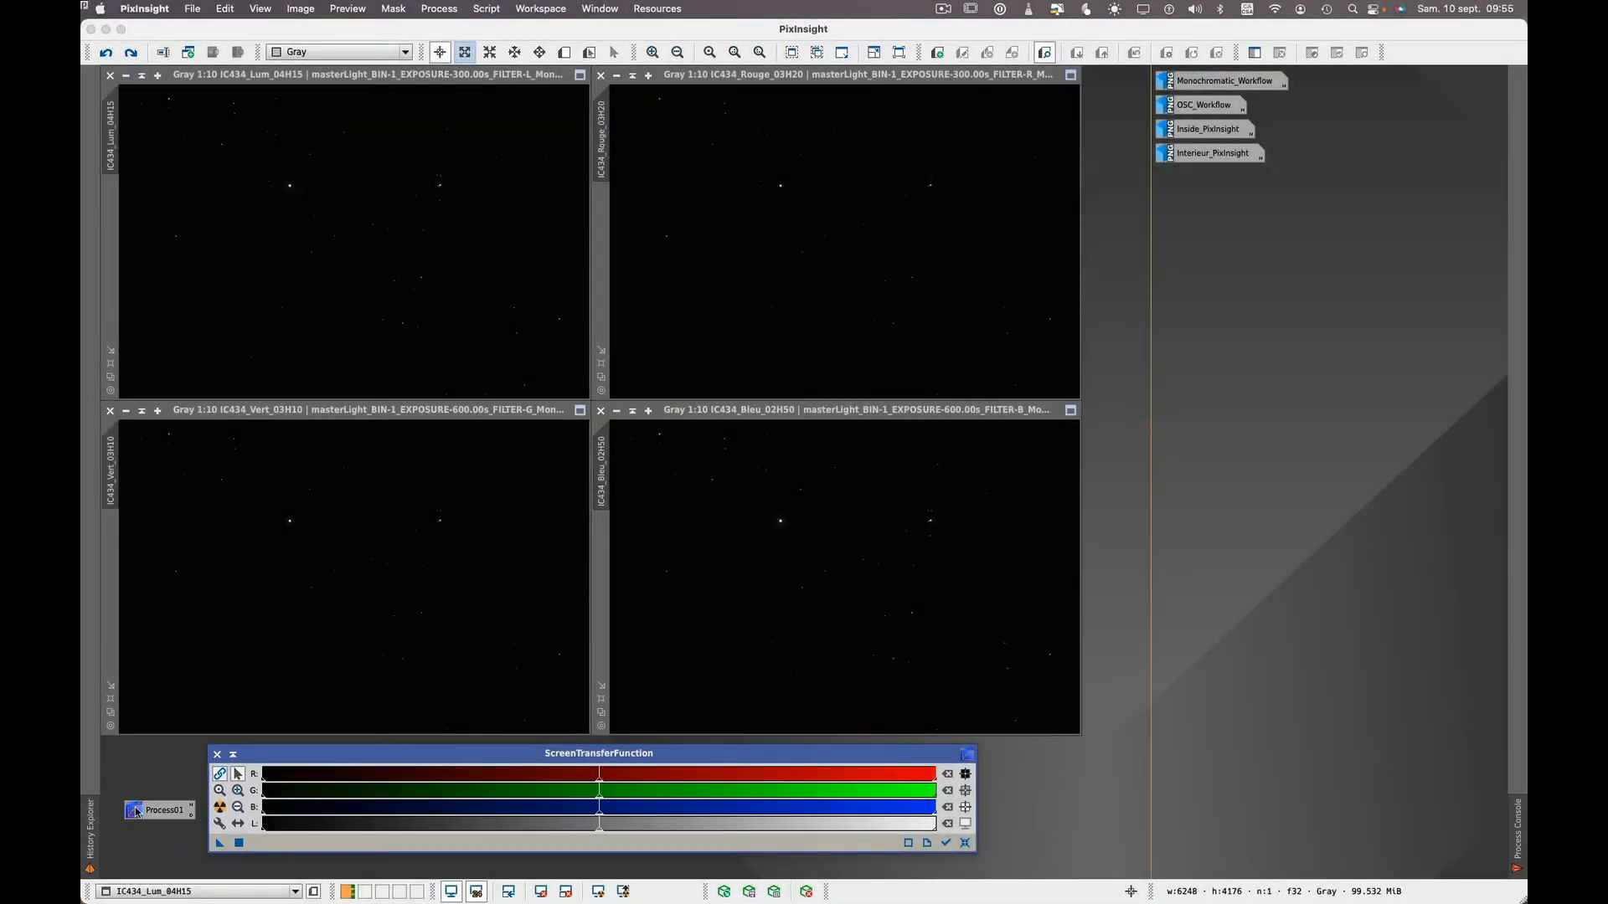
{"action": "left_click", "coordinate": [216, 755]}
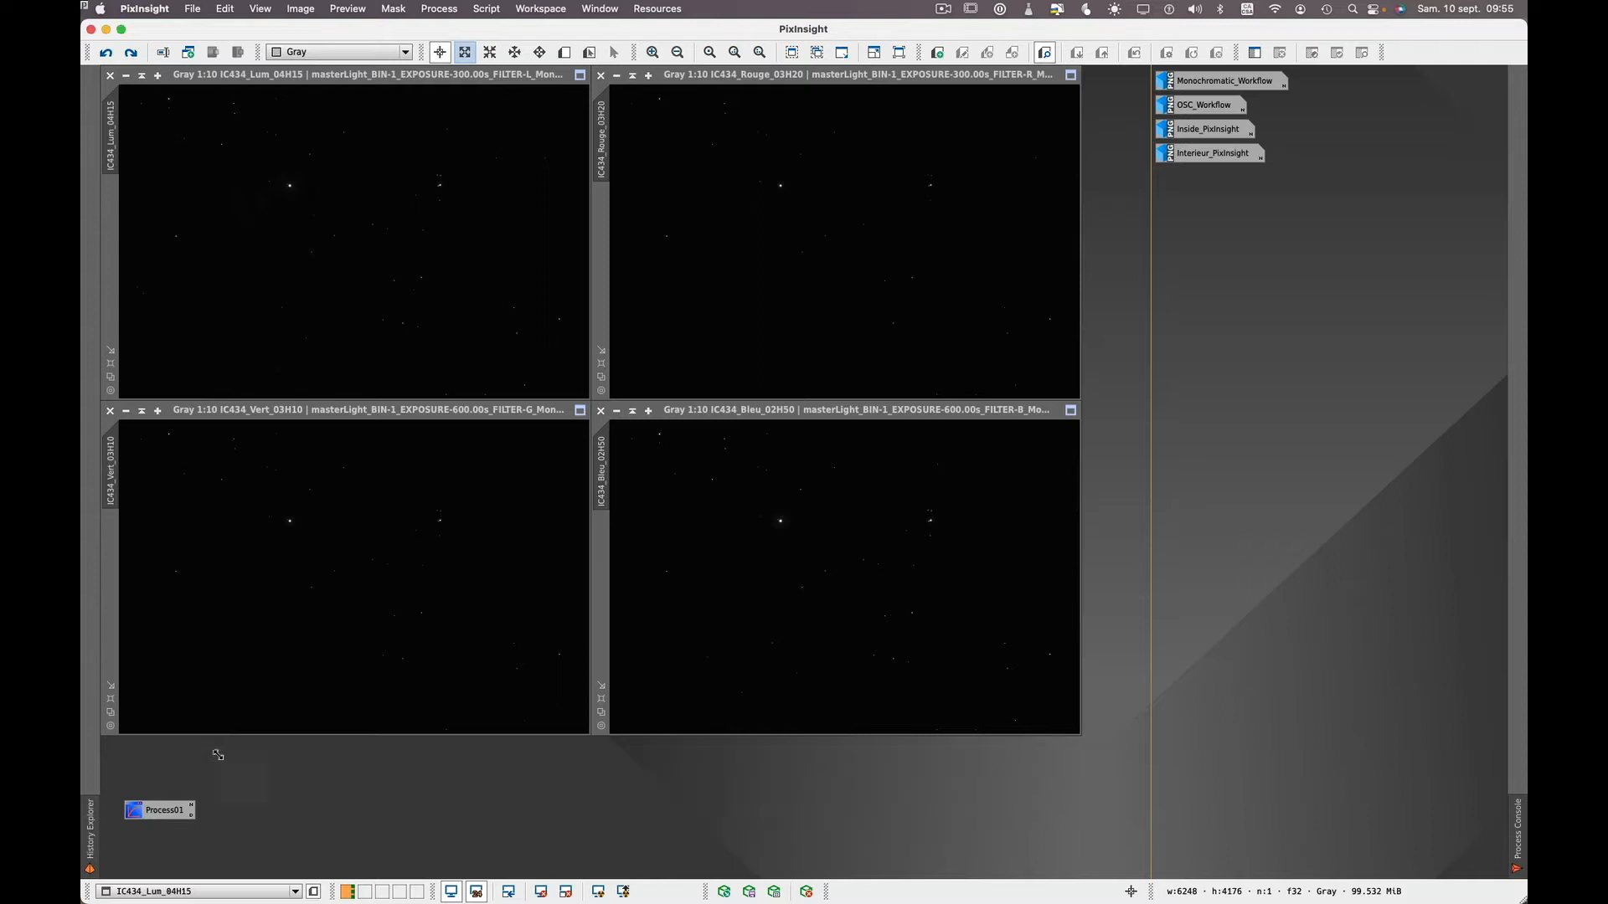
Step: Rename the new process icon STF_1 and move it to the far upper-right corner of the workspace
{"action": "double_click", "coordinate": [192, 809]}
{"action": "type", "text": "S"}
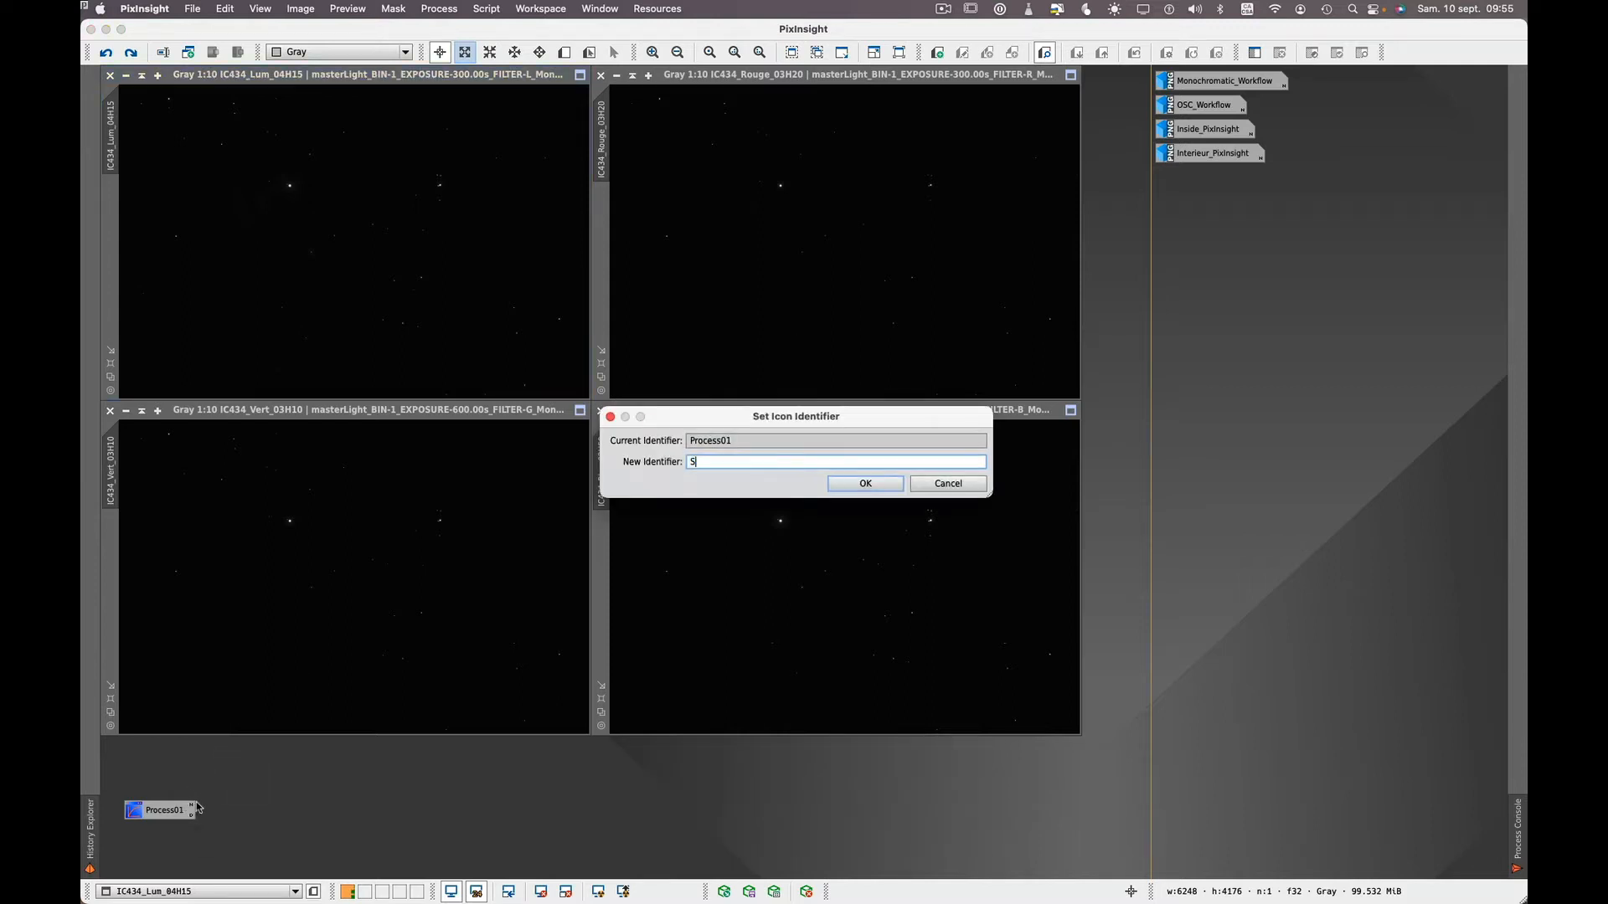
{"action": "type", "text": "TF_1"}
{"action": "left_click", "coordinate": [862, 484]}
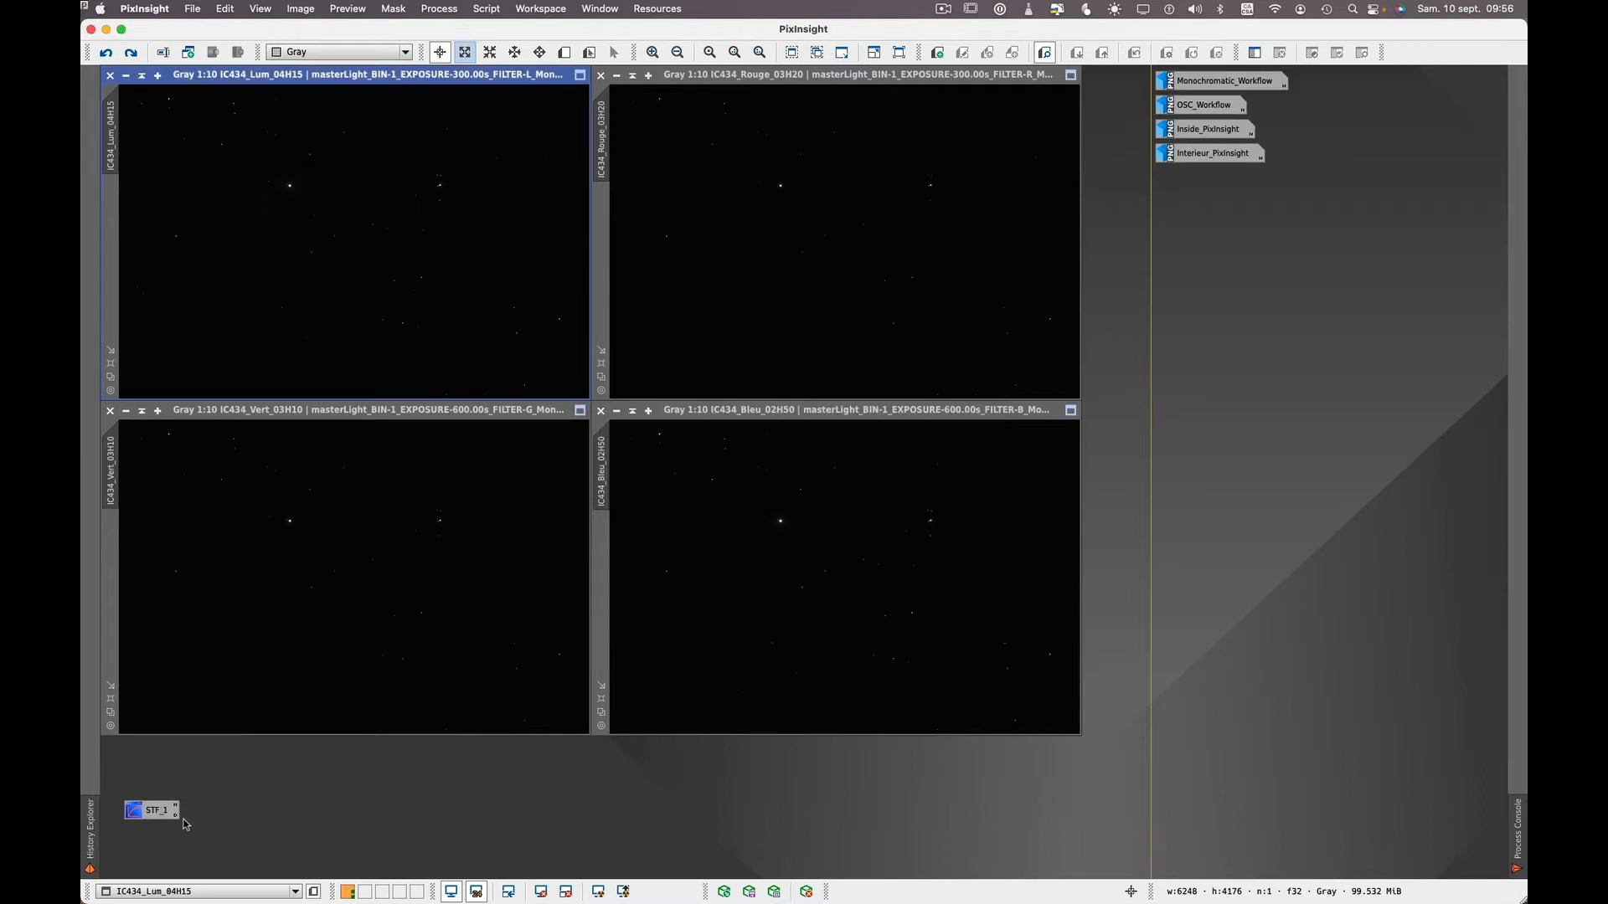
{"action": "left_click_drag", "start_coordinate": [165, 815], "coordinate": [1472, 86]}
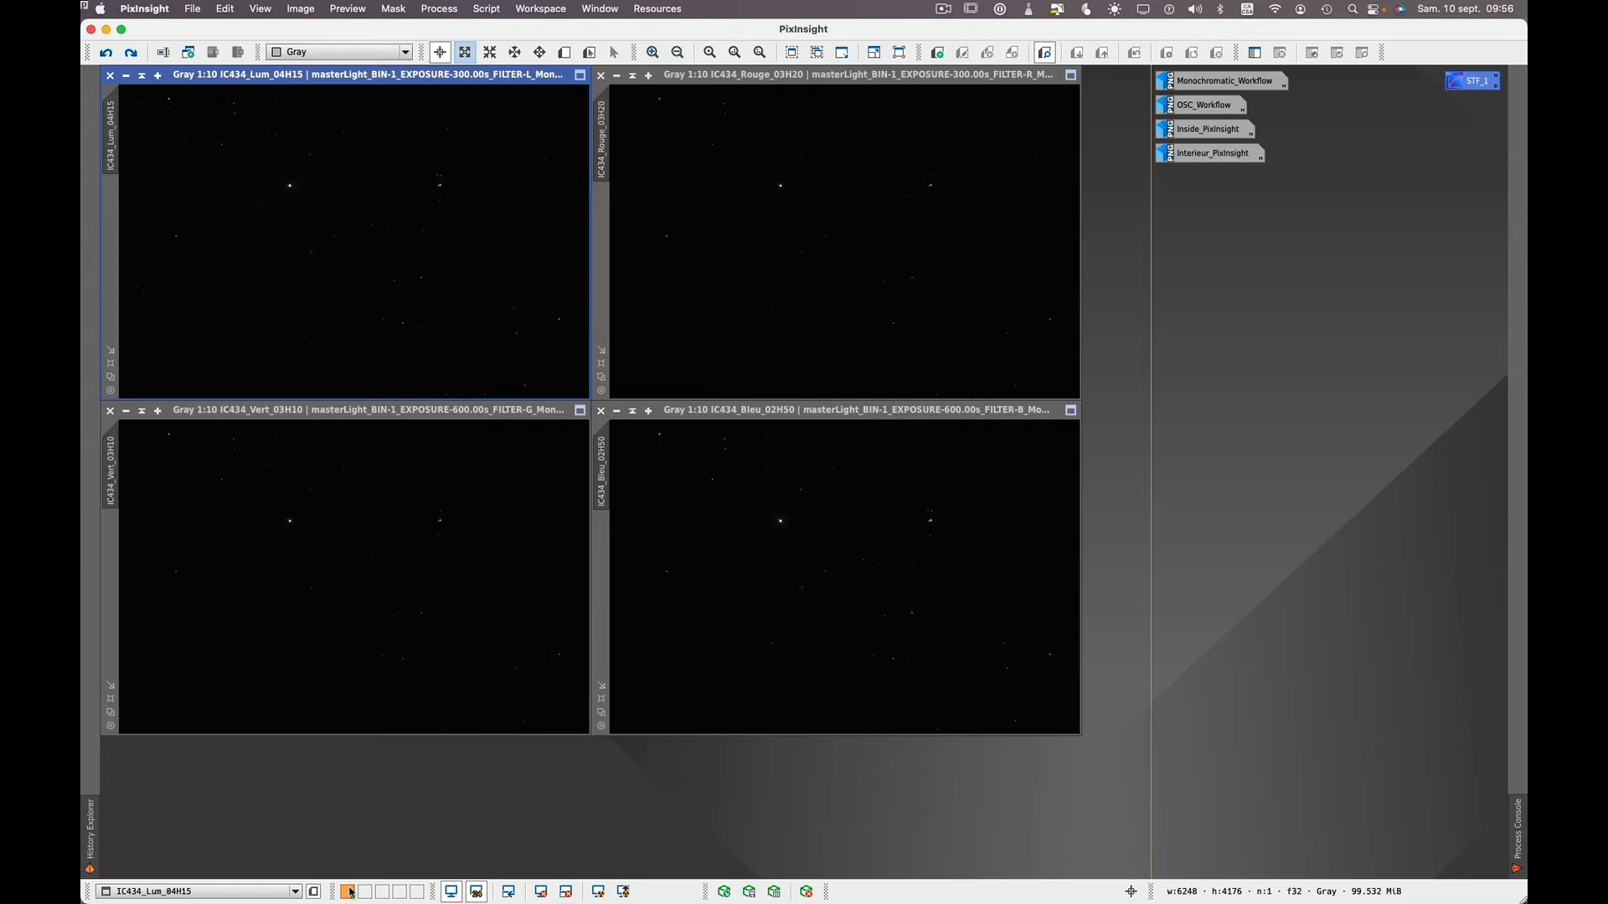
{"action": "mouse_move", "coordinate": [350, 892]}
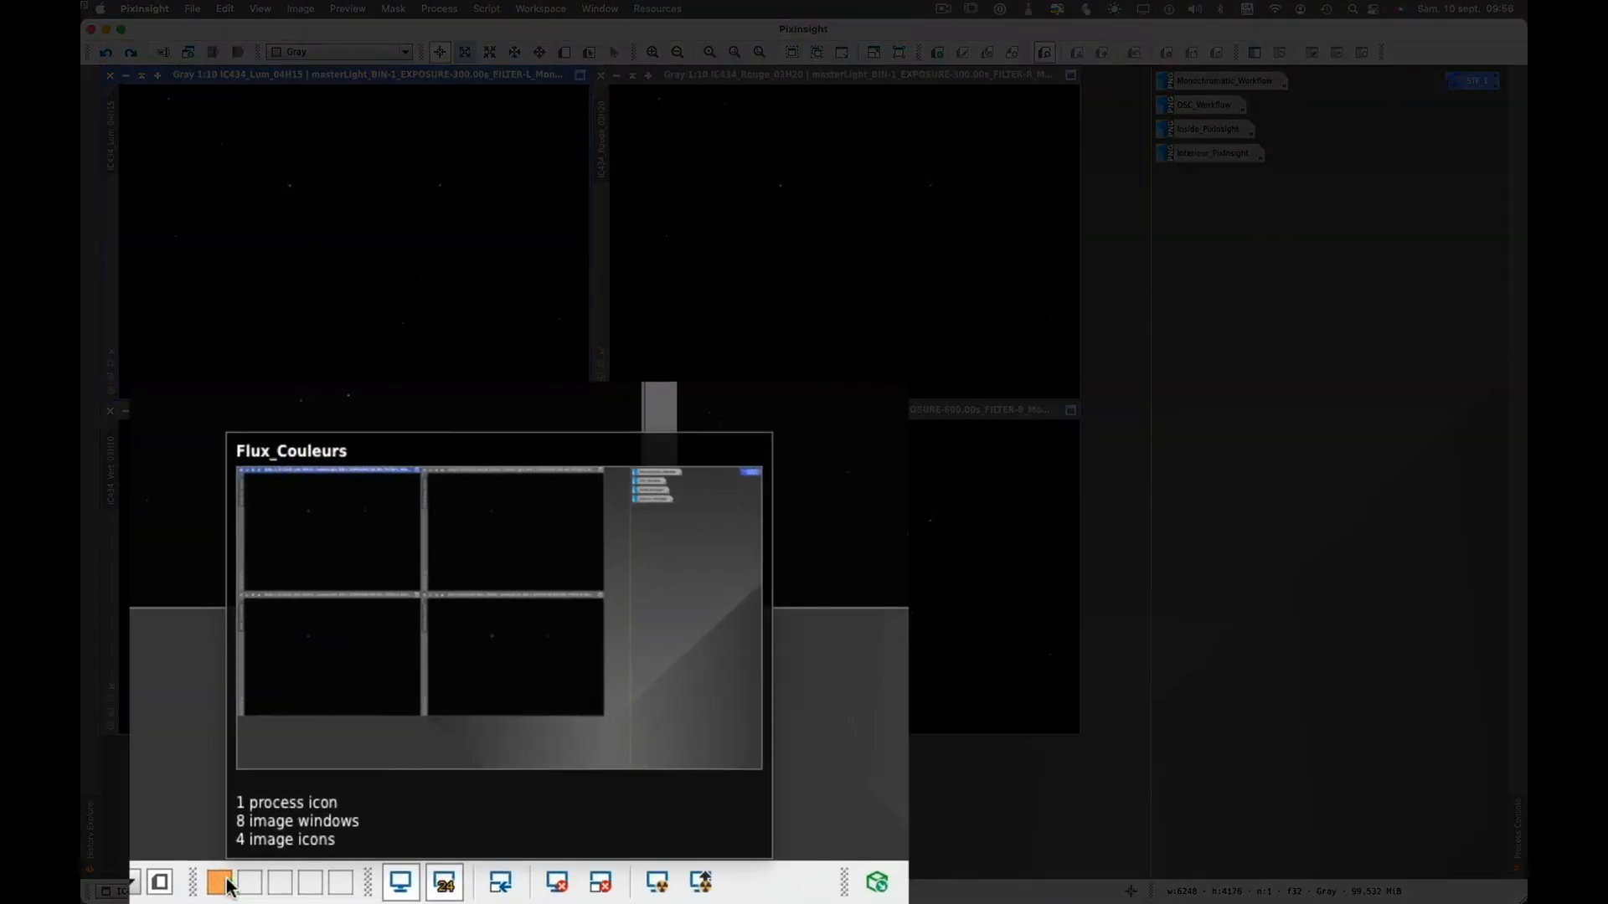
{"action": "mouse_move", "coordinate": [250, 884]}
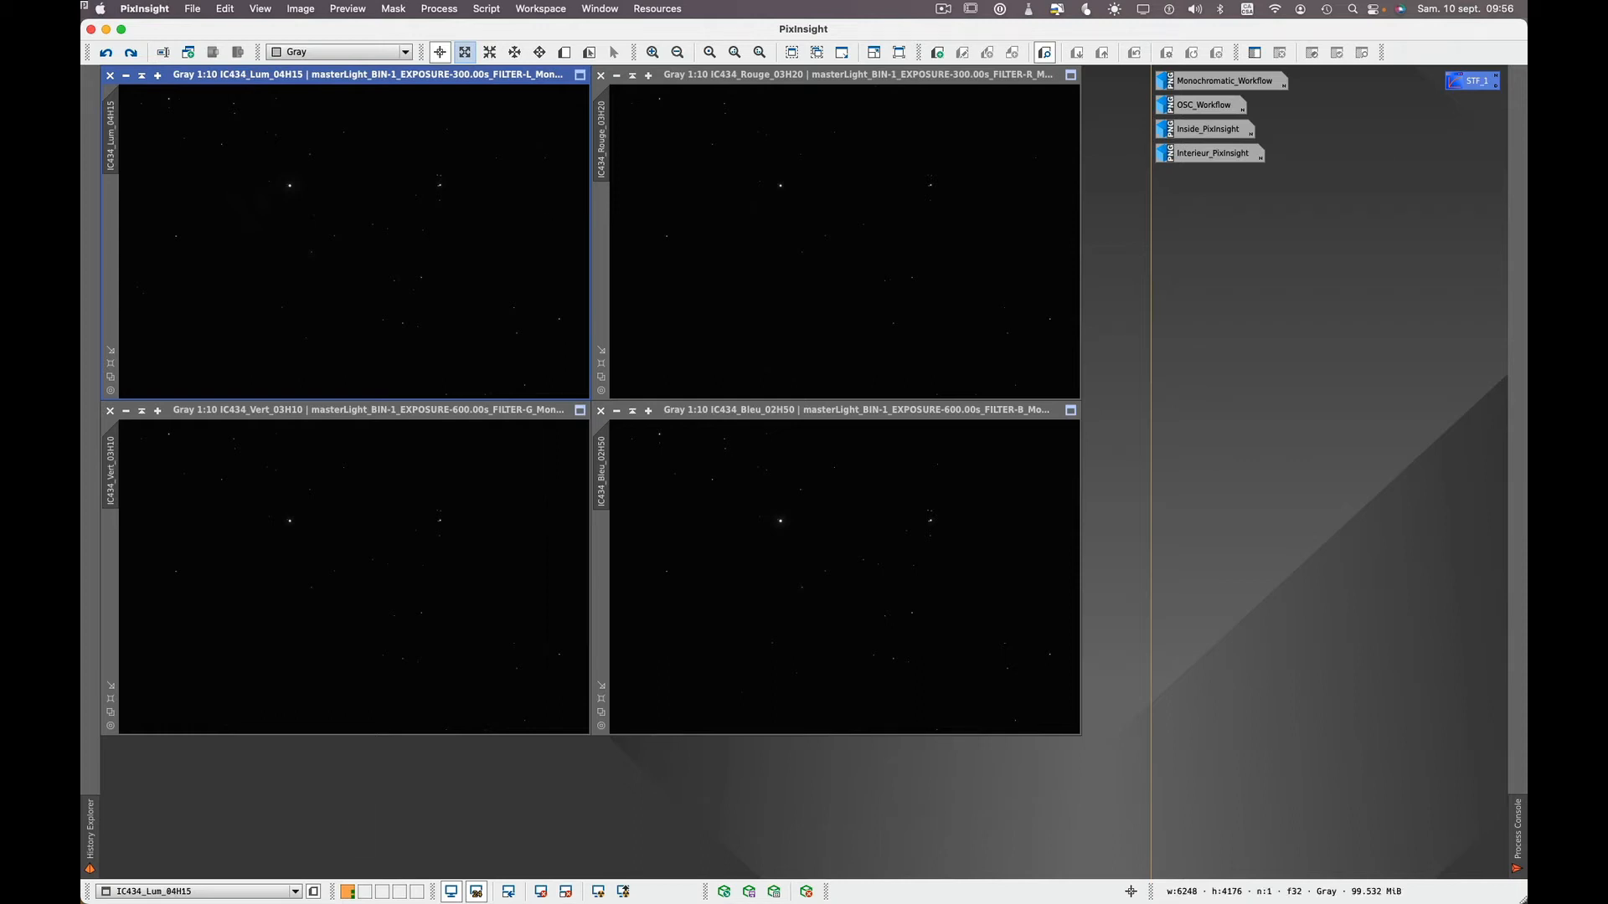
{"action": "left_click", "coordinate": [541, 9]}
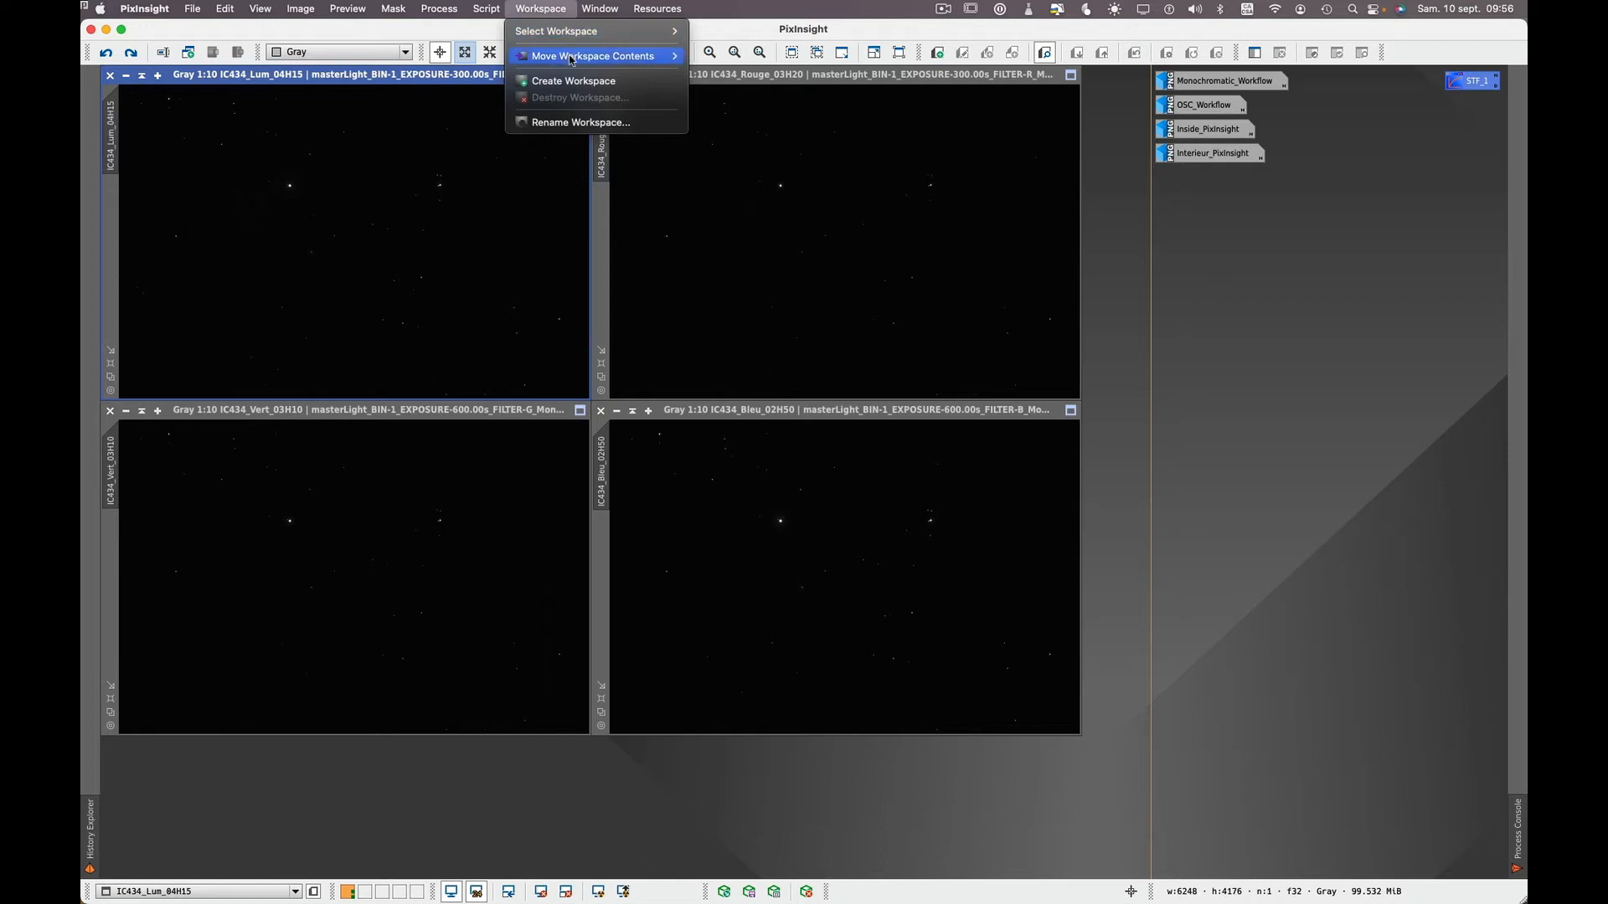
{"action": "mouse_move", "coordinate": [569, 59]}
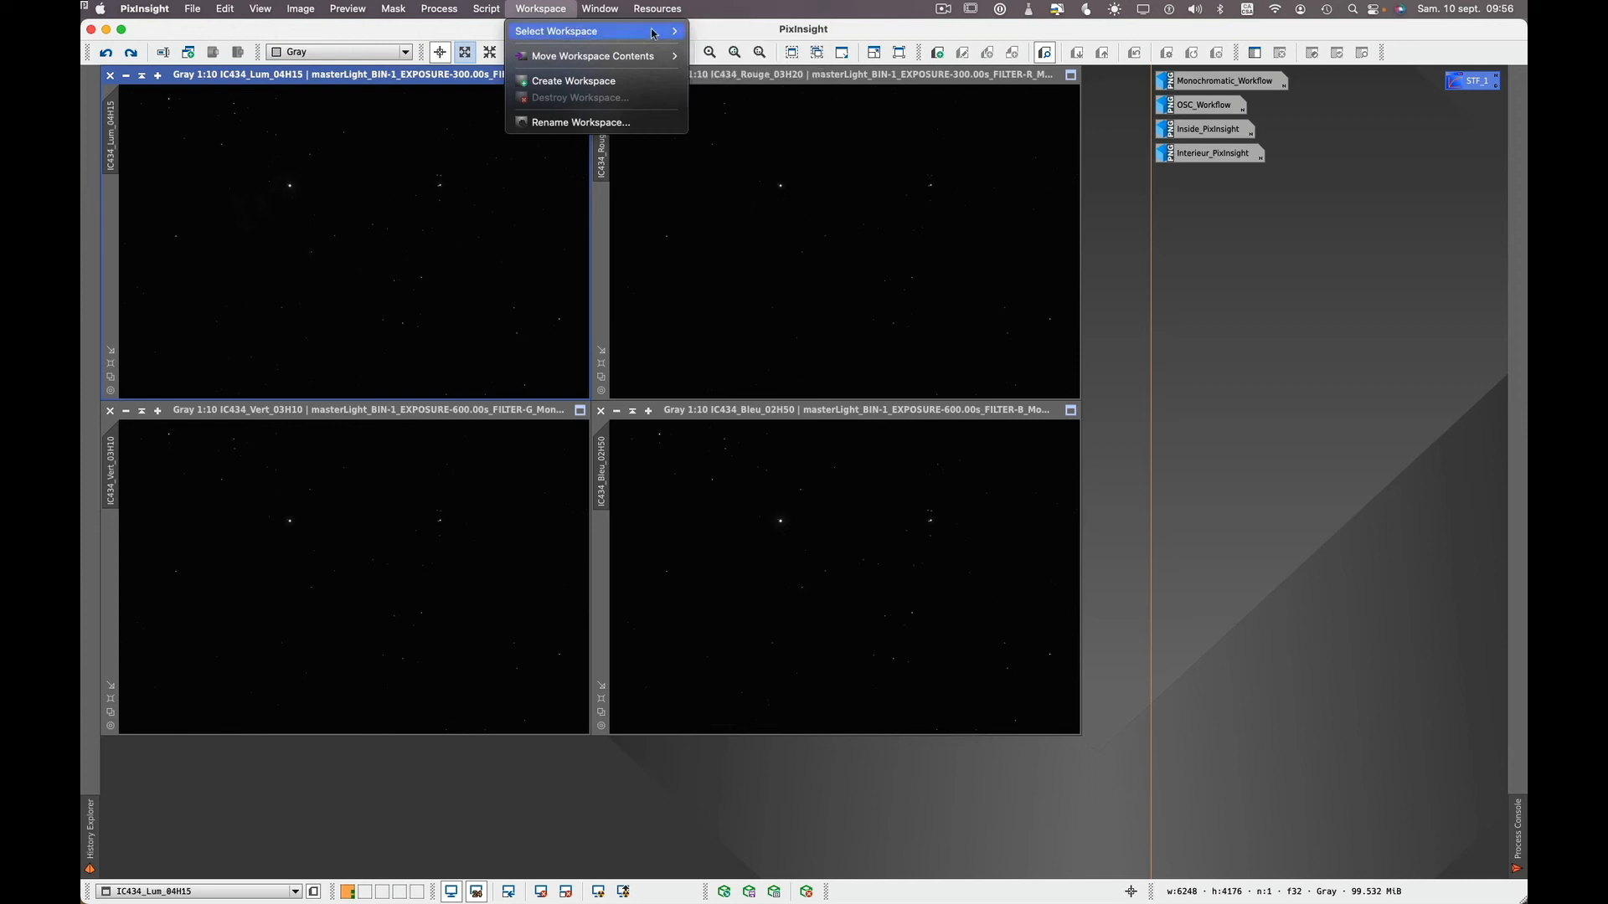
{"action": "left_click", "coordinate": [802, 13]}
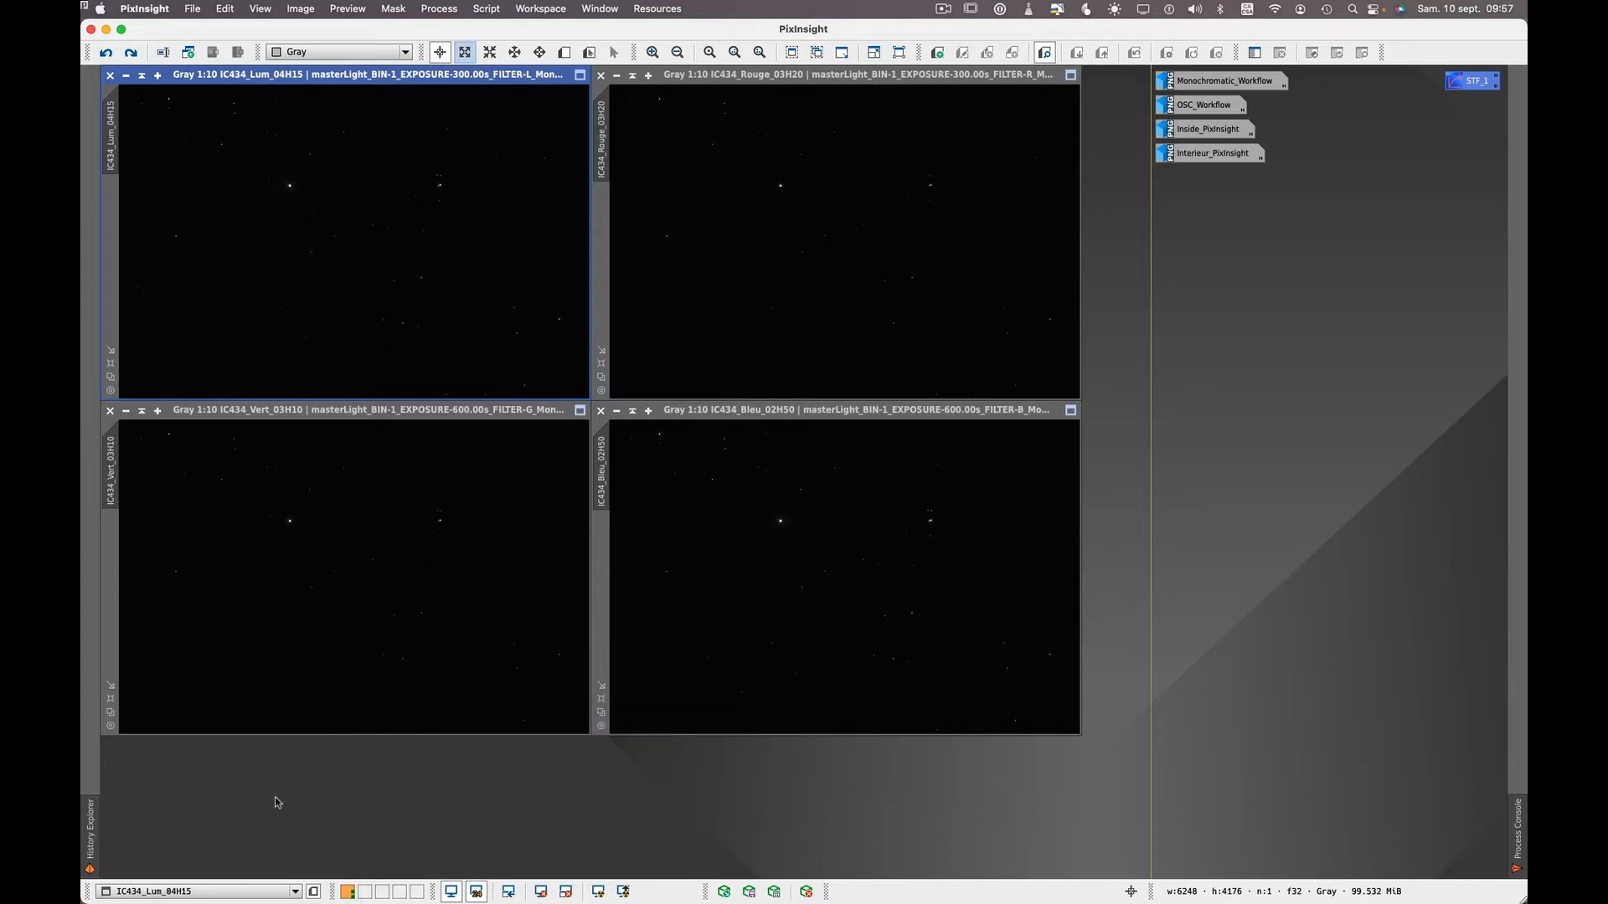
Step: Reopen ScreenTransferFunction from the STF_1 icon and save all process icons over PI (Couleurs).xpsm on the SSD
{"action": "double_click", "coordinate": [1467, 81]}
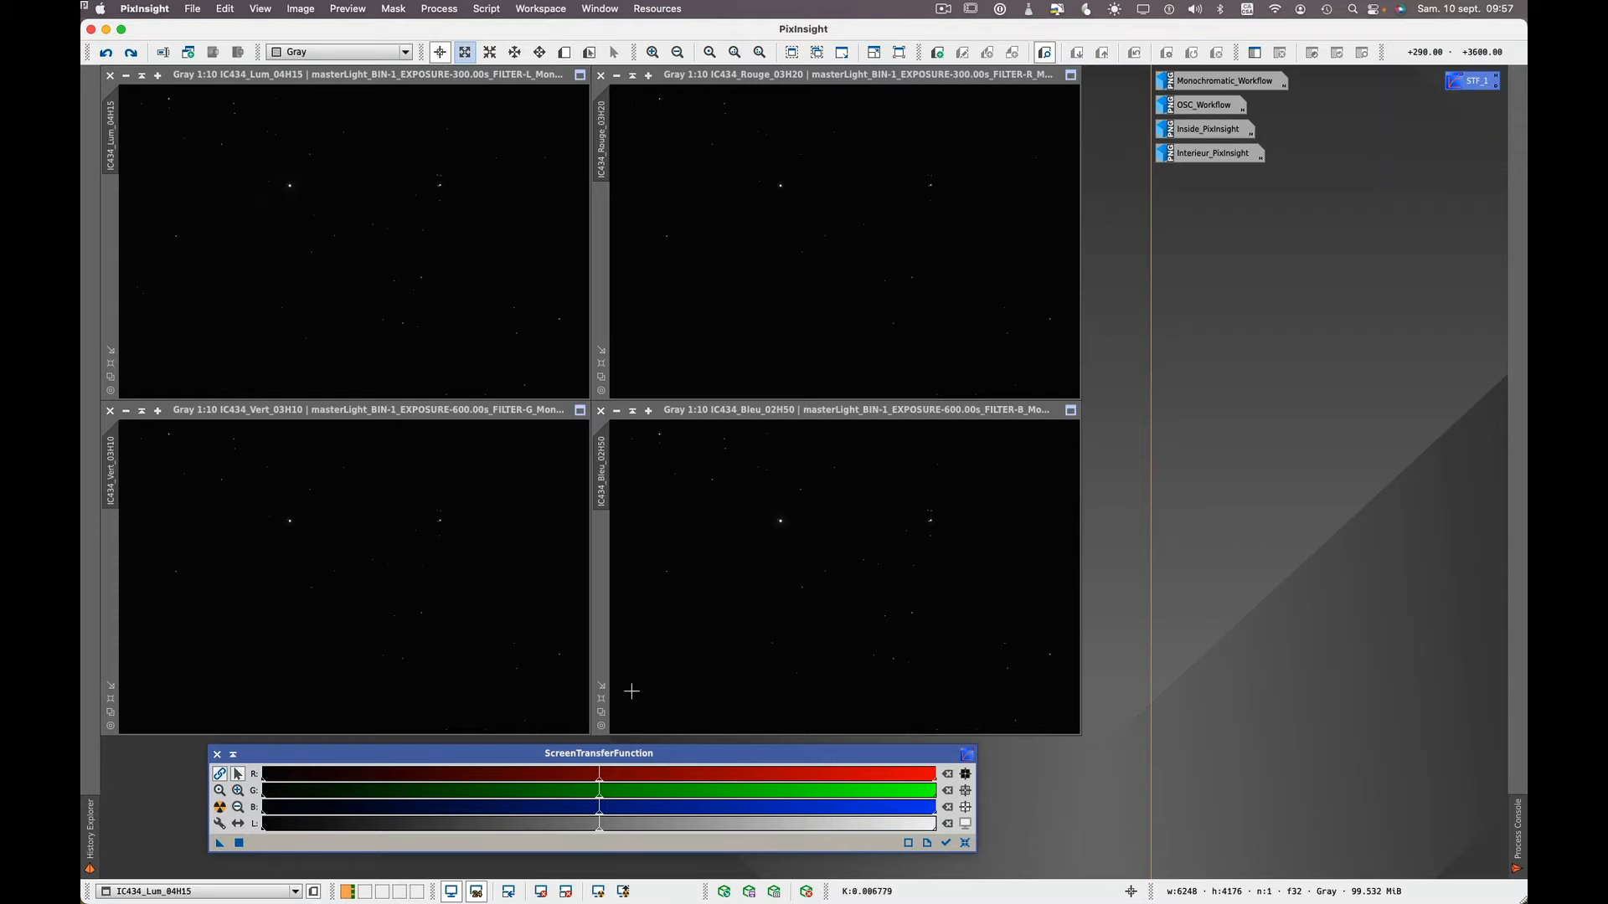
{"action": "left_click", "coordinate": [439, 10]}
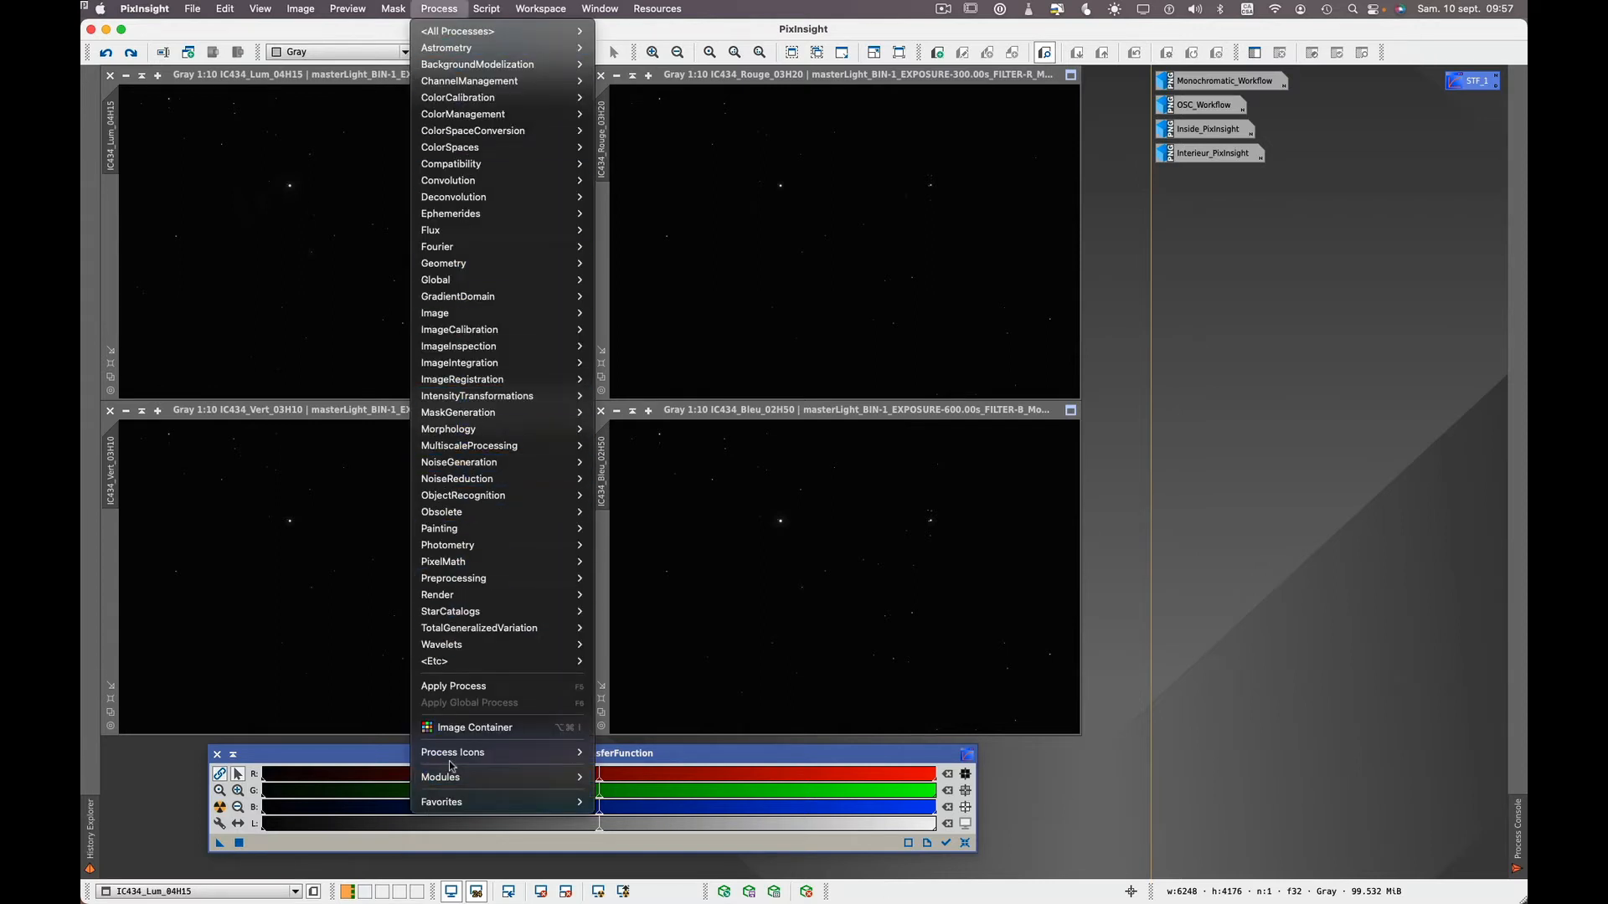
{"action": "mouse_move", "coordinate": [452, 754]}
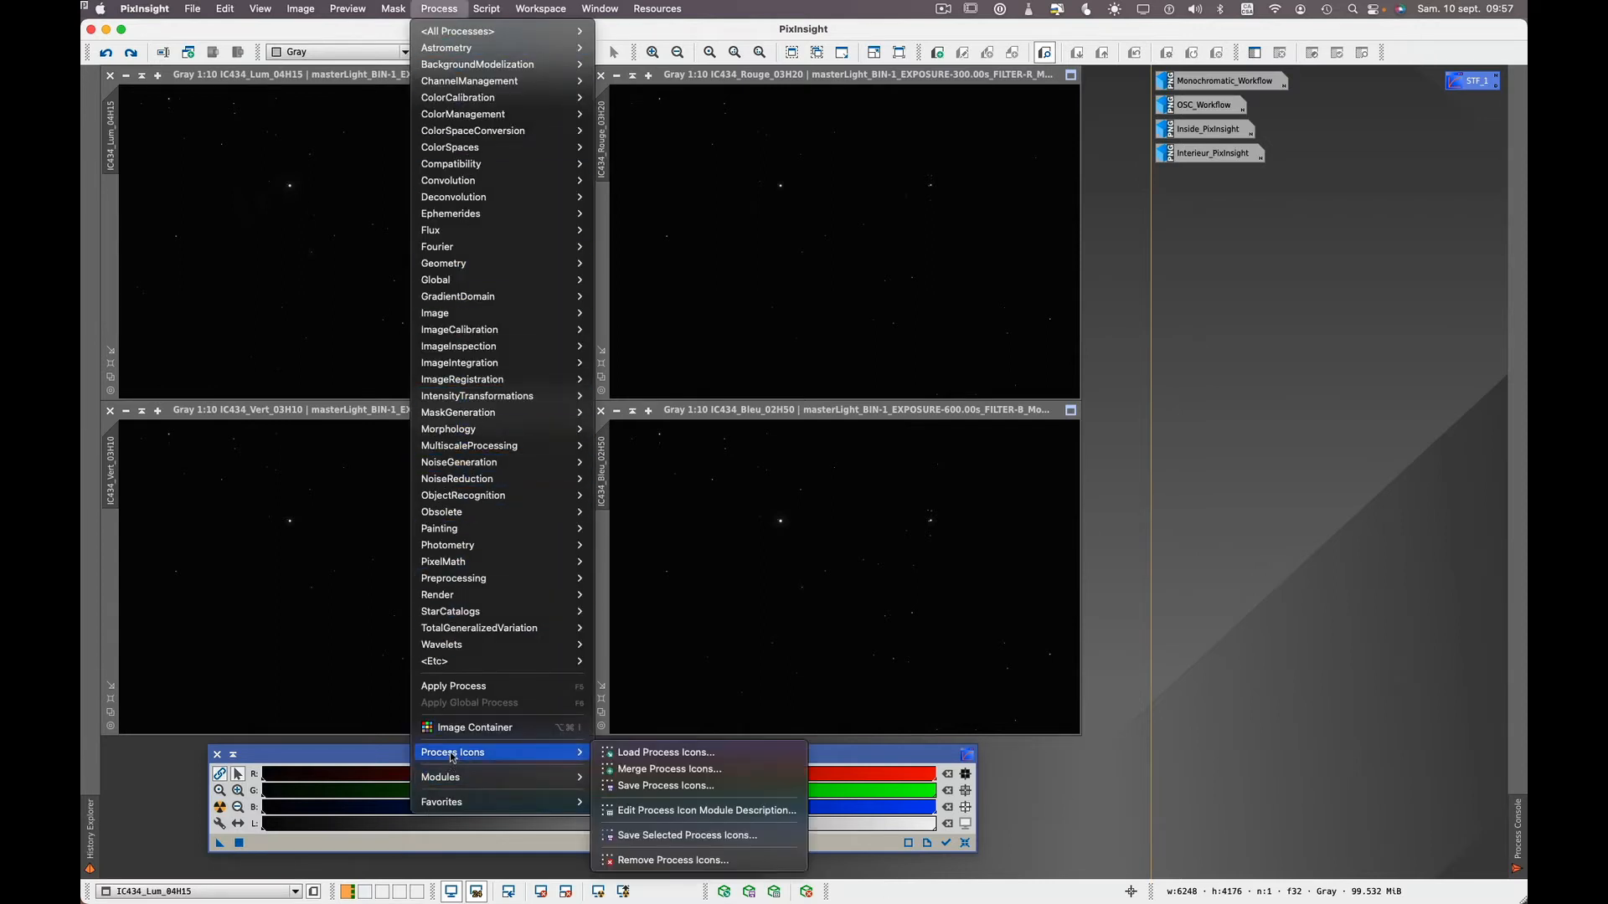
{"action": "left_click", "coordinate": [708, 788]}
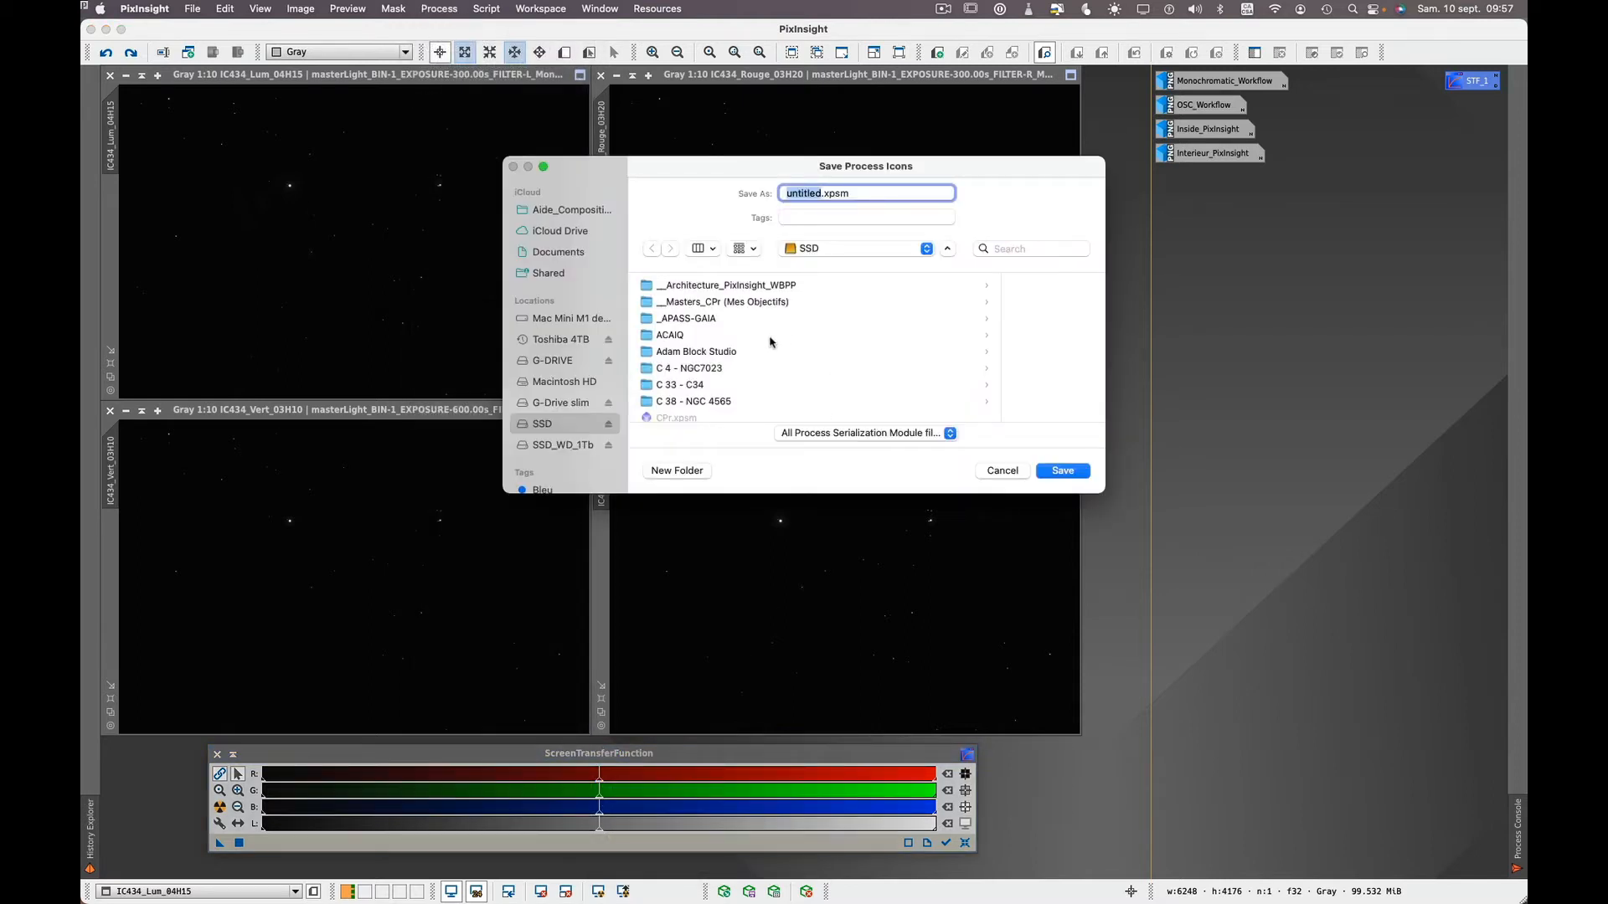
{"action": "scroll", "coordinate": [733, 343], "scroll_direction": "down", "scroll_amount": 5}
{"action": "scroll", "coordinate": [733, 343], "scroll_direction": "down", "scroll_amount": 8}
{"action": "scroll", "coordinate": [732, 341], "scroll_direction": "down", "scroll_amount": 3}
{"action": "left_click", "coordinate": [679, 371]}
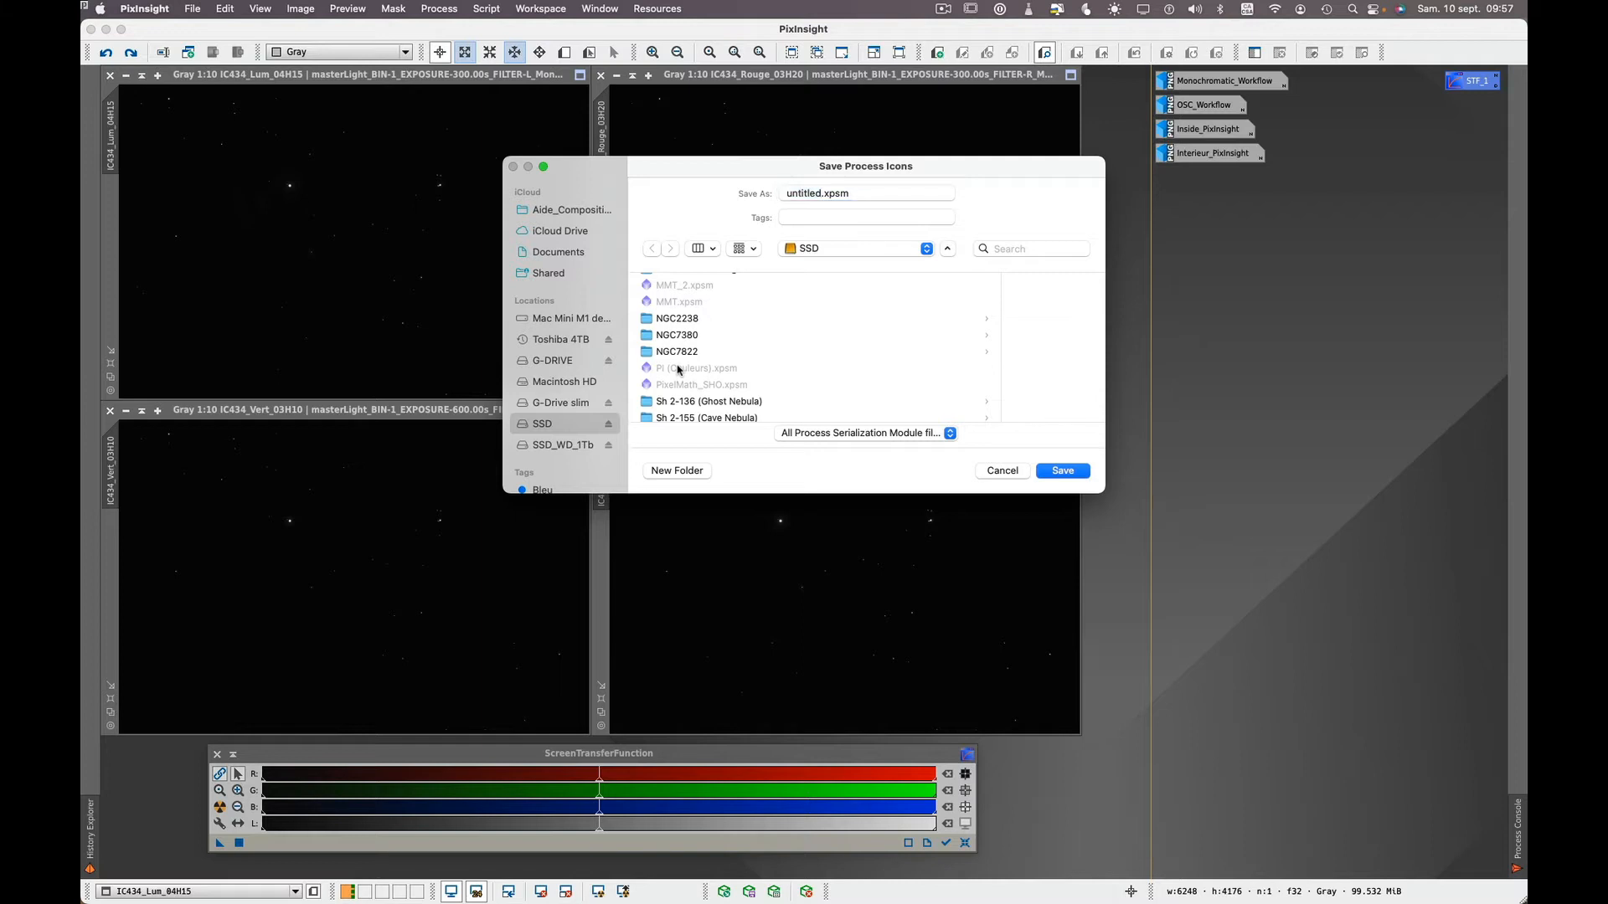
{"action": "left_click", "coordinate": [1063, 472]}
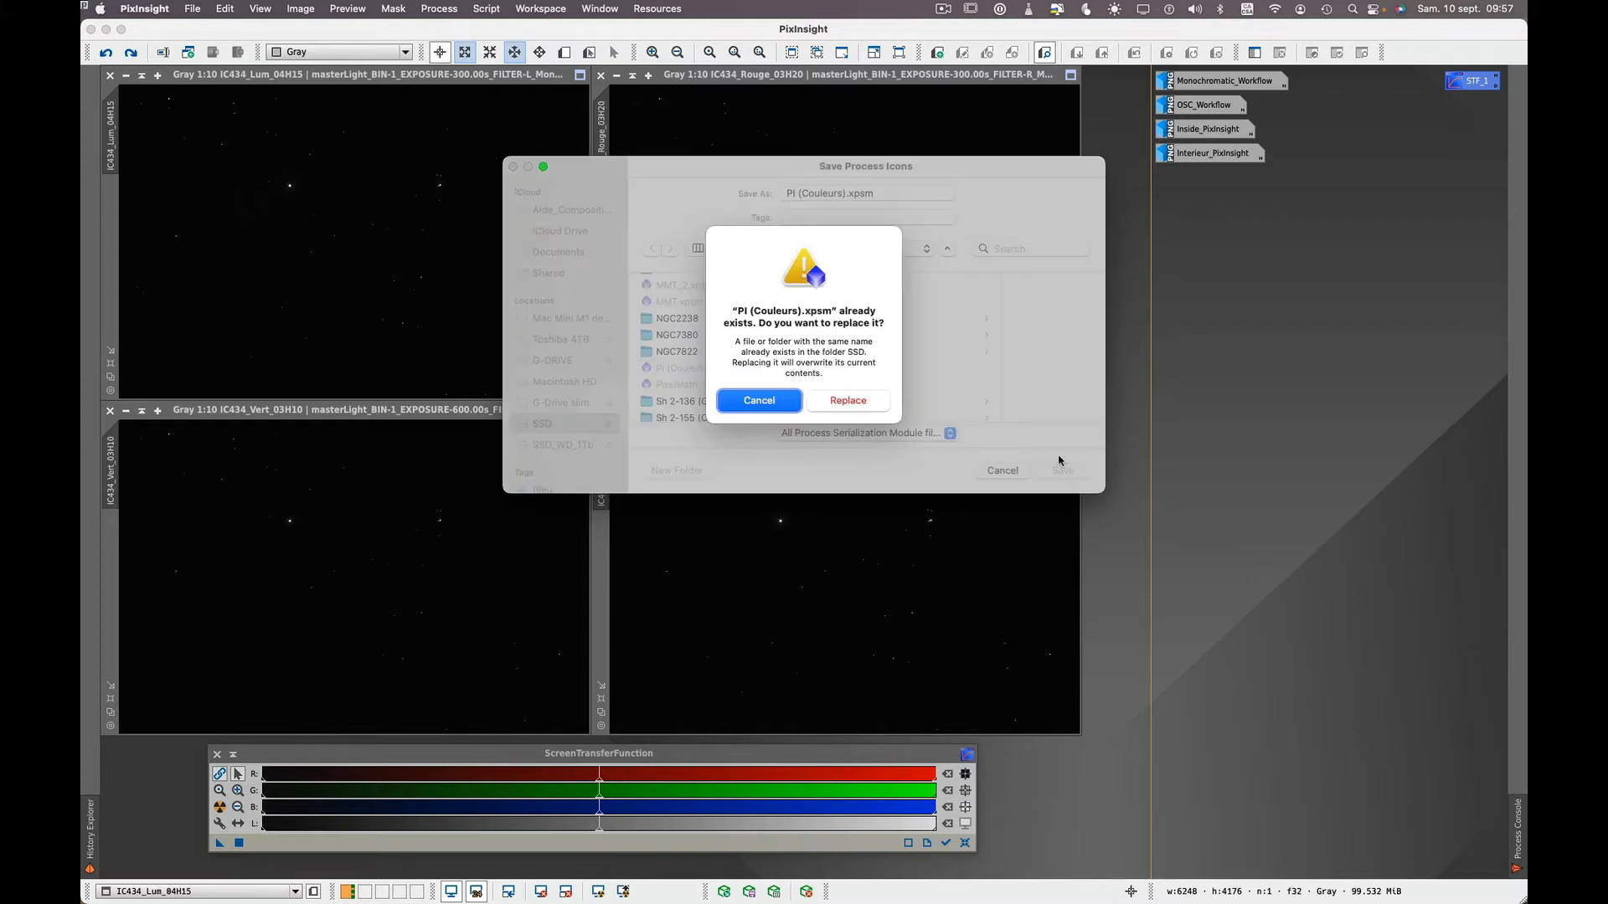
{"action": "left_click", "coordinate": [849, 401]}
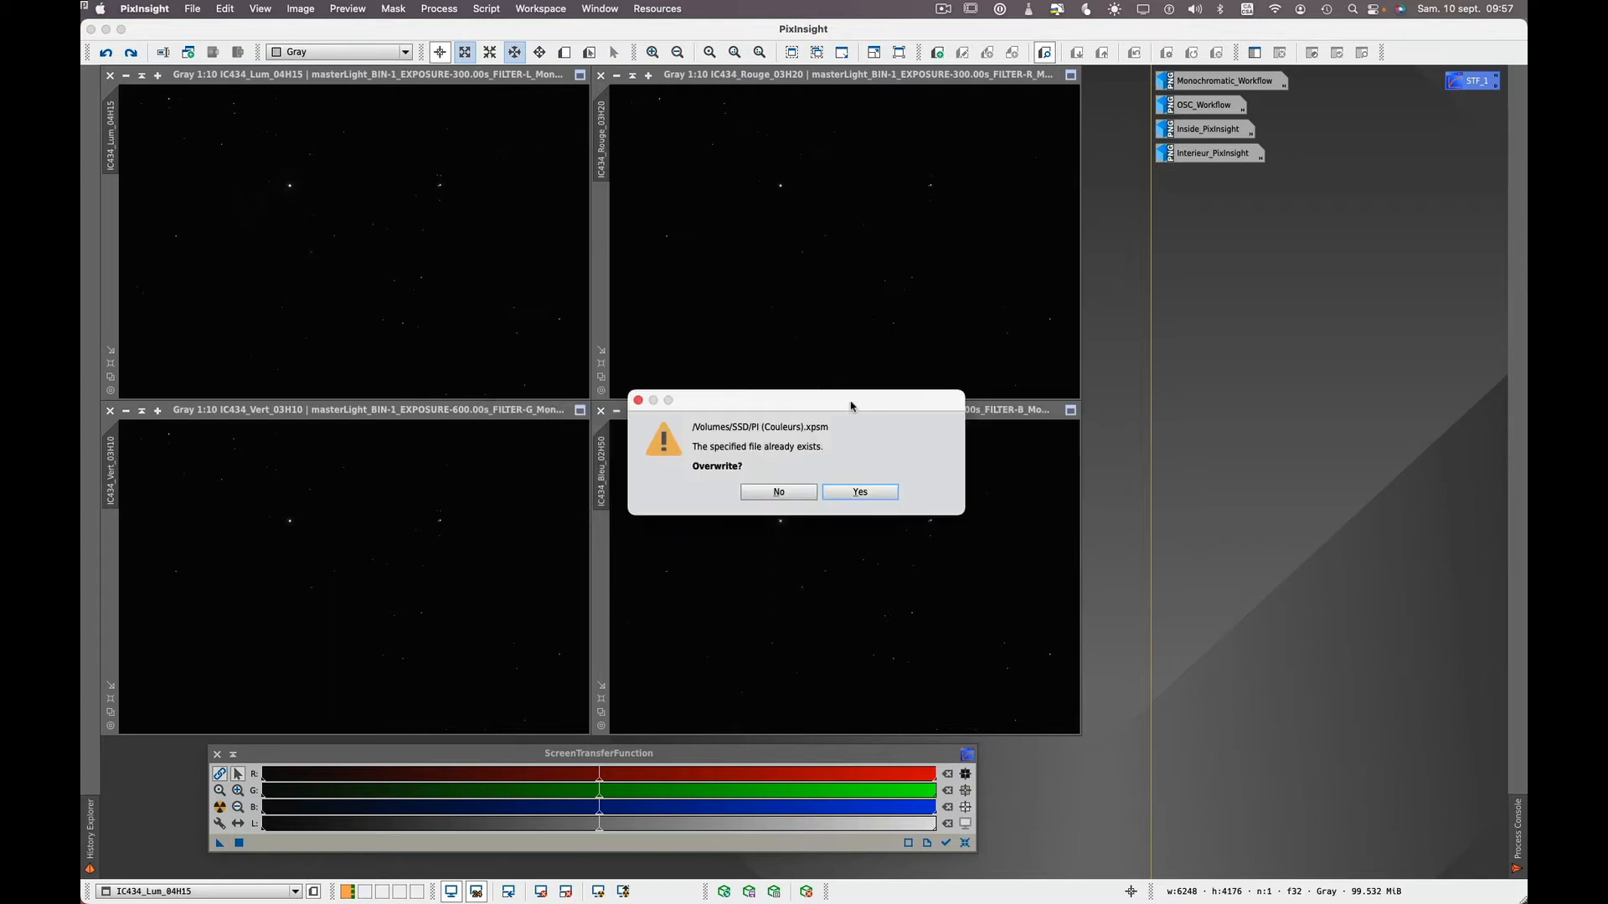
{"action": "left_click", "coordinate": [840, 496]}
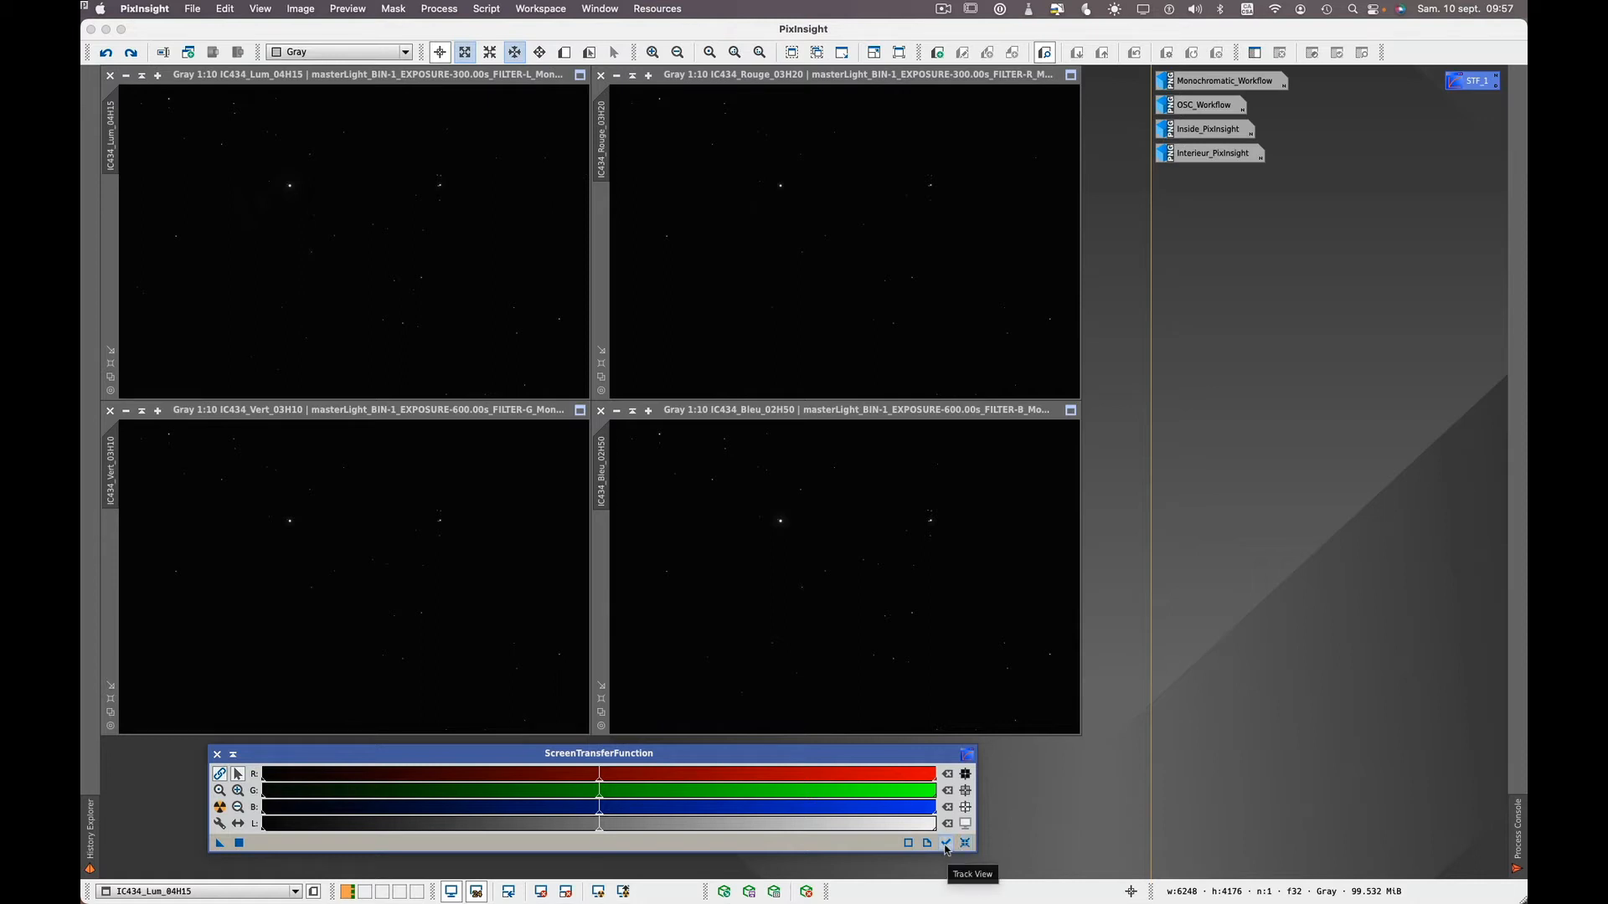
Step: Turn on view tracking in ScreenTransferFunction and auto-stretch the display of the luminance image IC434_Lum_04H15
{"action": "left_click", "coordinate": [946, 845]}
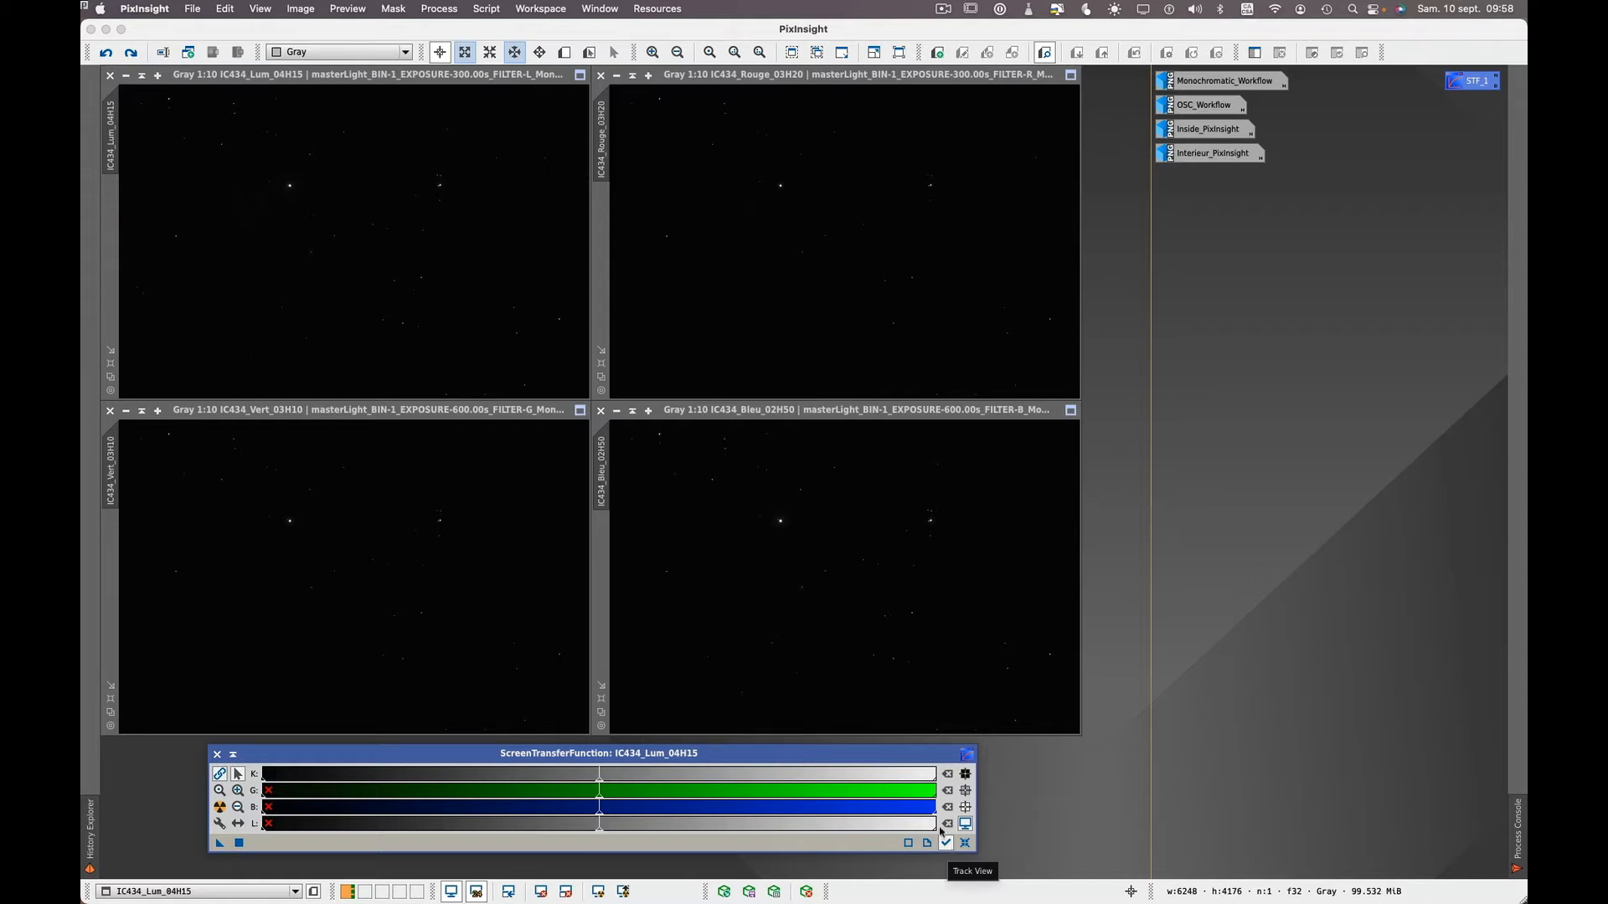
{"action": "left_click", "coordinate": [408, 287]}
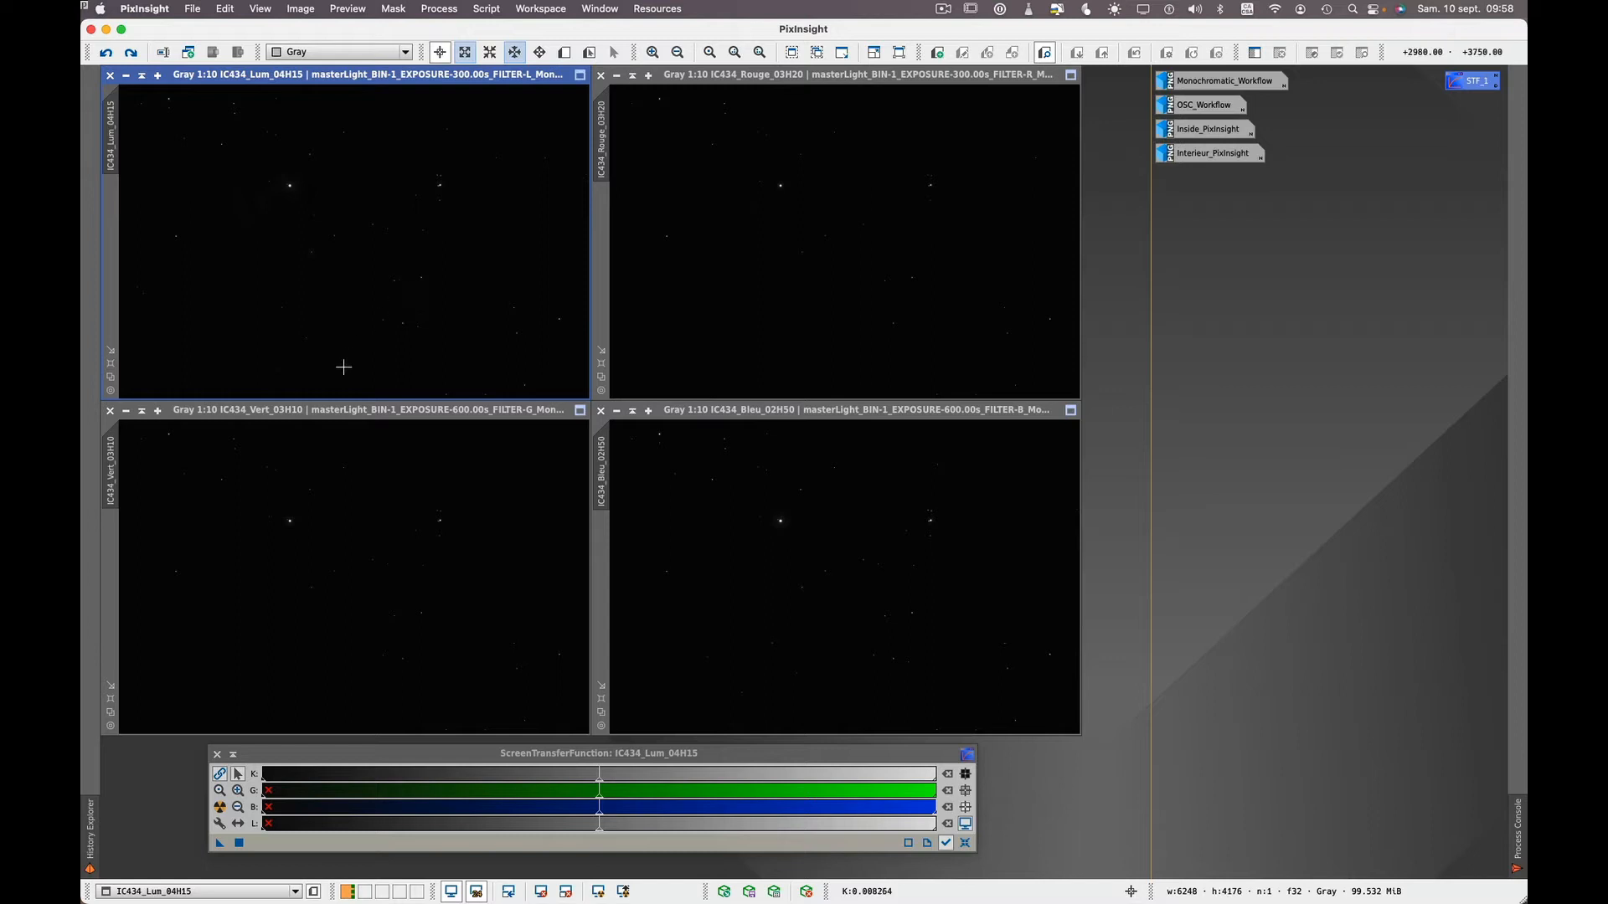
{"action": "left_click", "coordinate": [219, 809]}
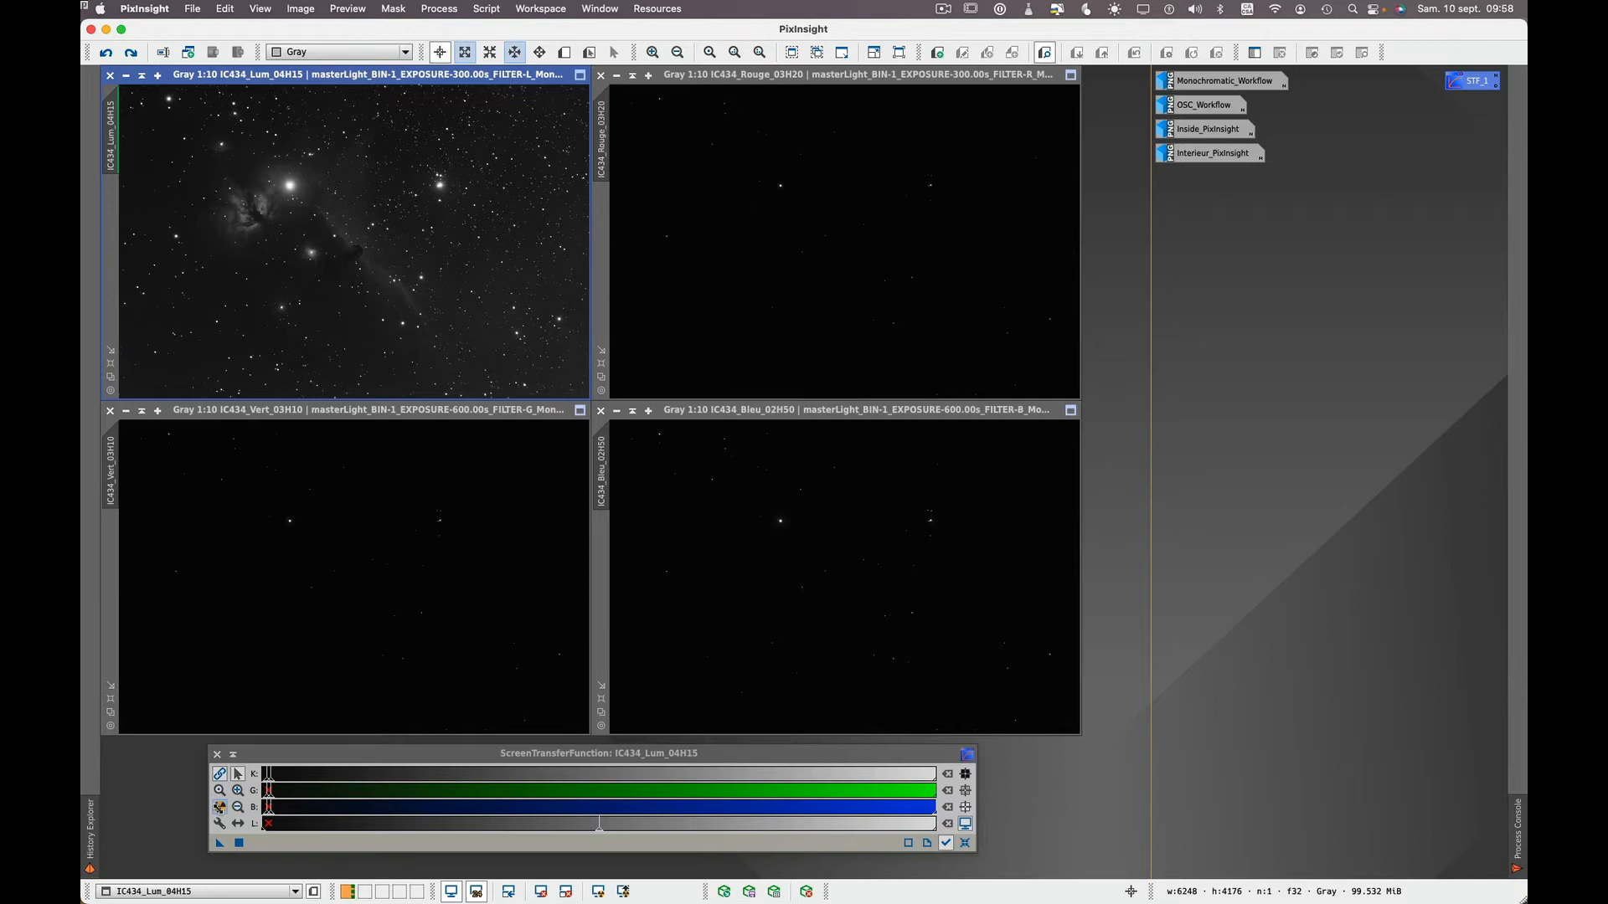
{"action": "left_click", "coordinate": [219, 807]}
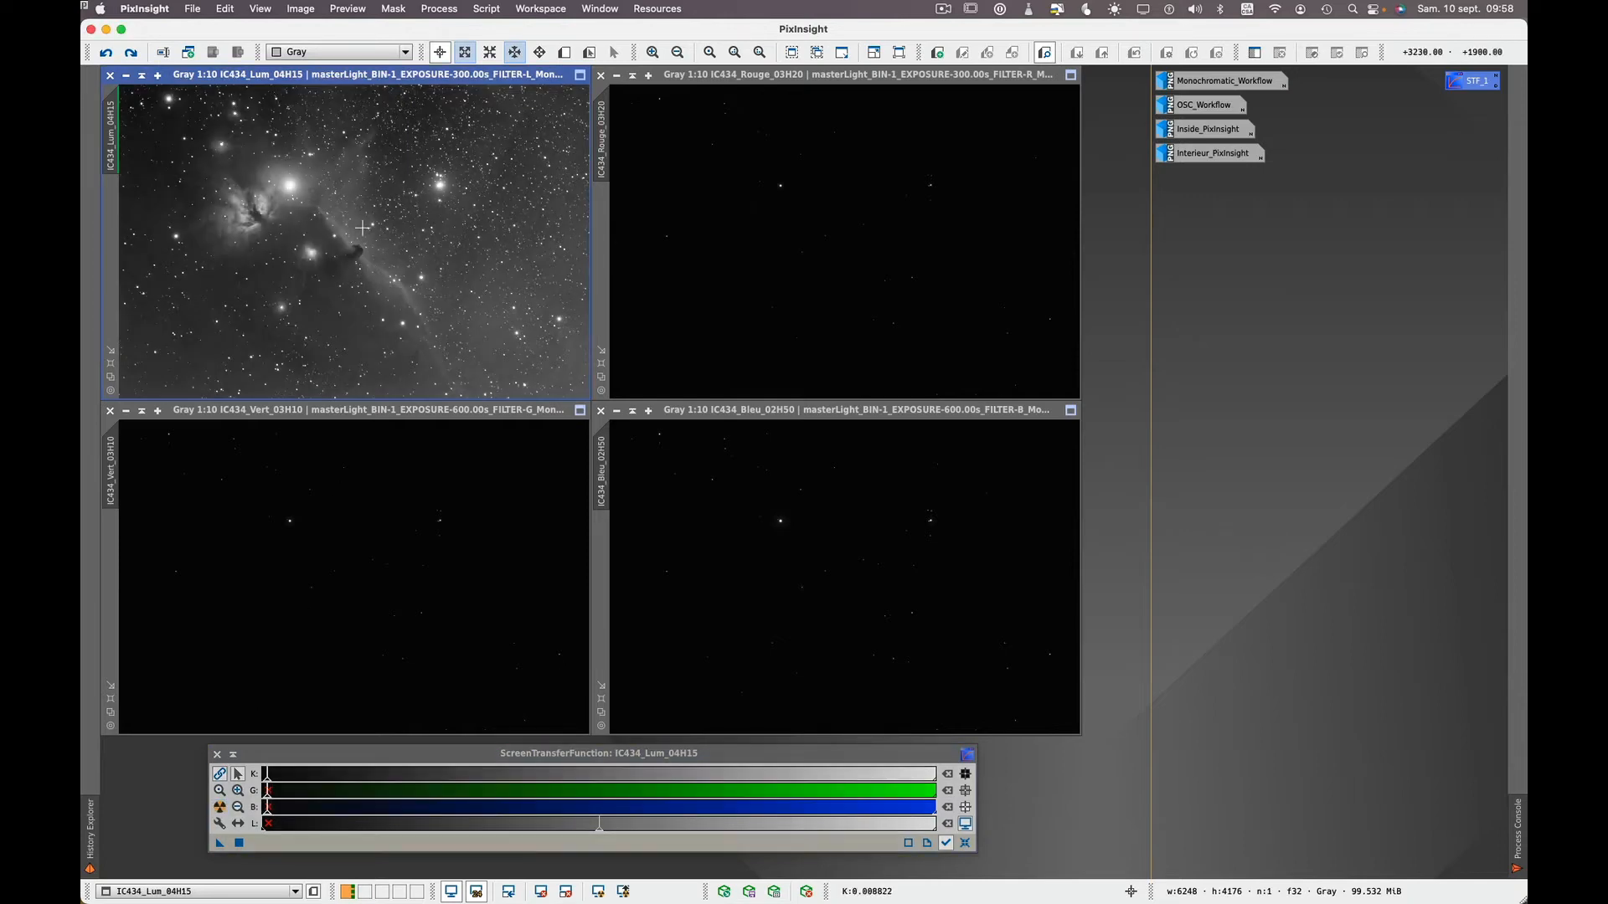
{"action": "left_click", "coordinate": [328, 753]}
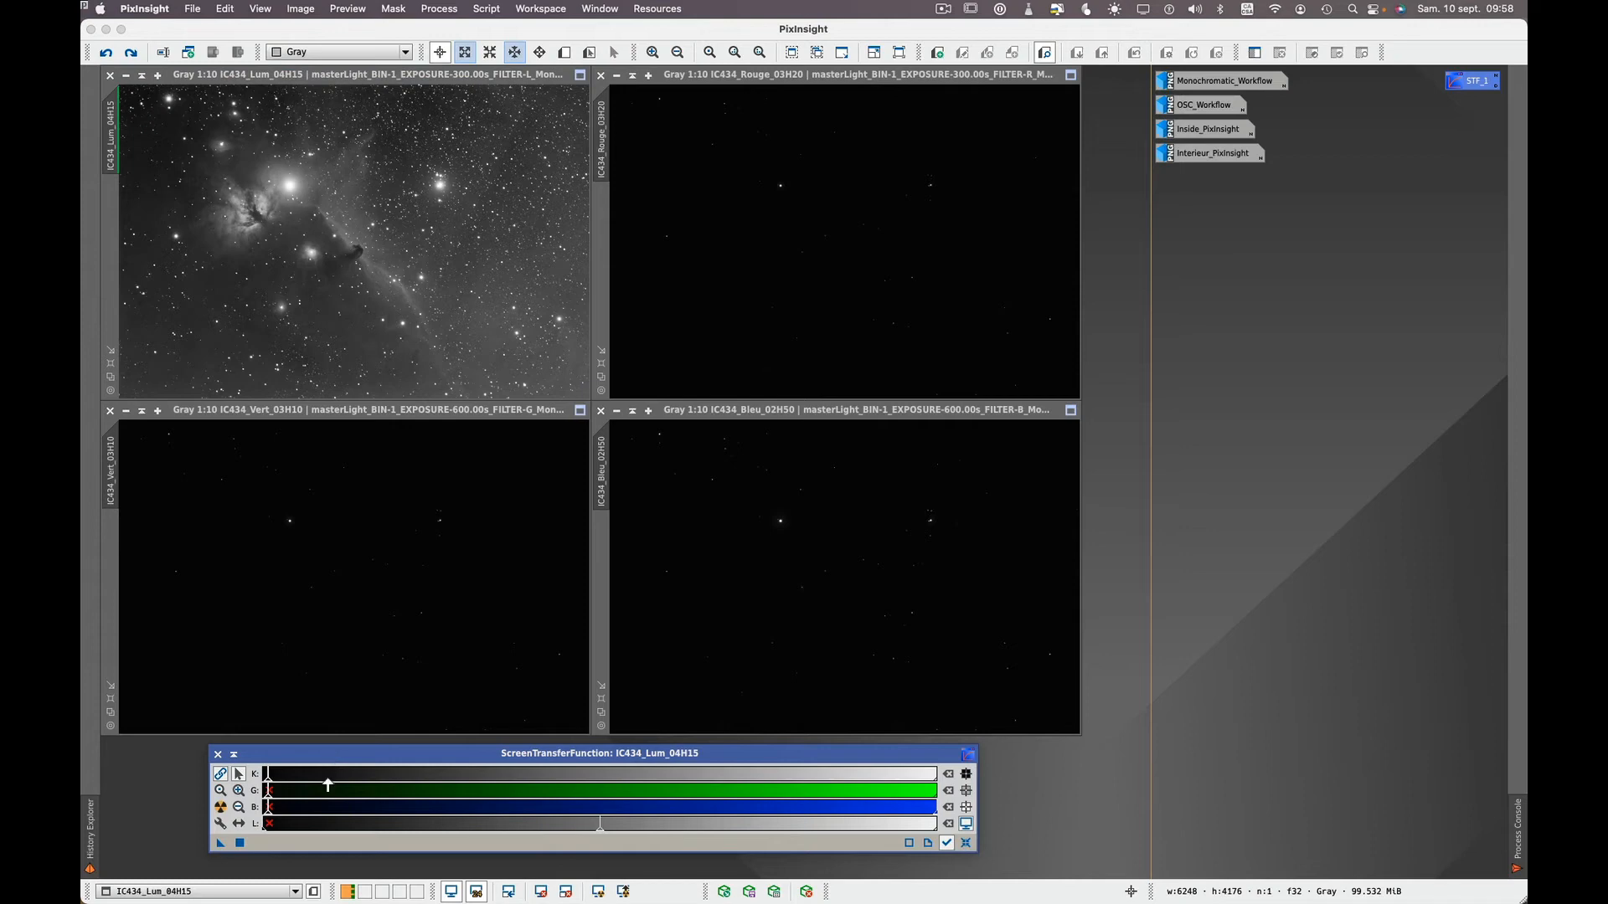
{"action": "scroll", "coordinate": [326, 787], "scroll_direction": "up", "scroll_amount": 1}
{"action": "scroll", "coordinate": [325, 787], "scroll_direction": "up", "scroll_amount": 4}
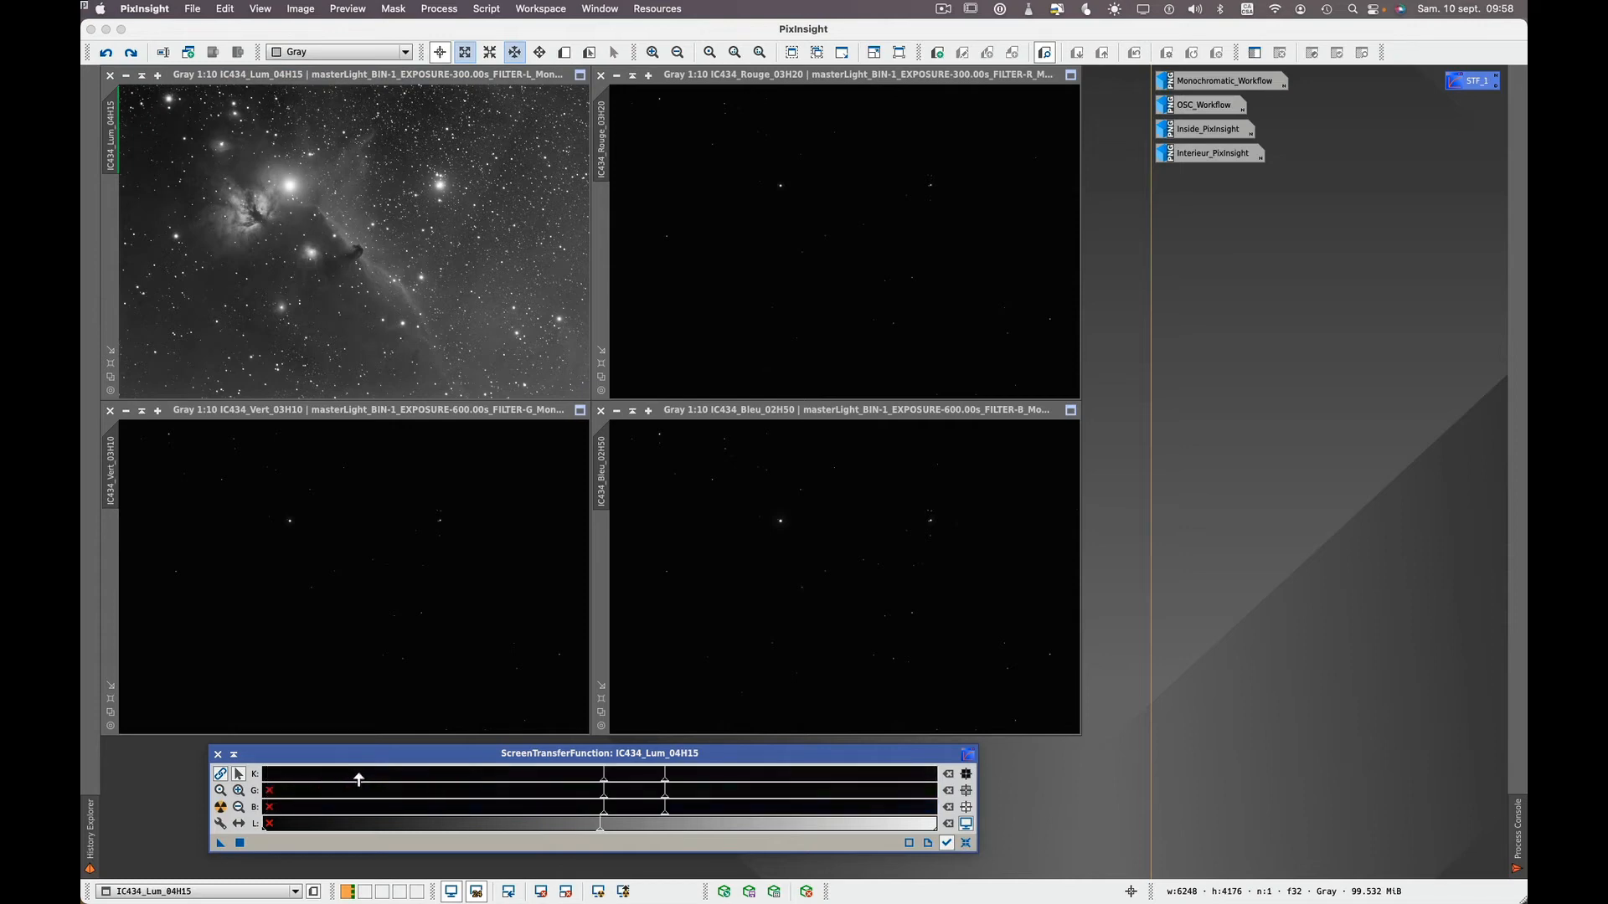
{"action": "scroll", "coordinate": [641, 780], "scroll_direction": "up", "scroll_amount": 2}
Step: Auto-stretch the display of the red, green and blue images IC434_Rouge_03H20, IC434_Vert_03H10 and IC434_Bleu_02H50
{"action": "left_click", "coordinate": [703, 251]}
{"action": "left_click", "coordinate": [221, 807]}
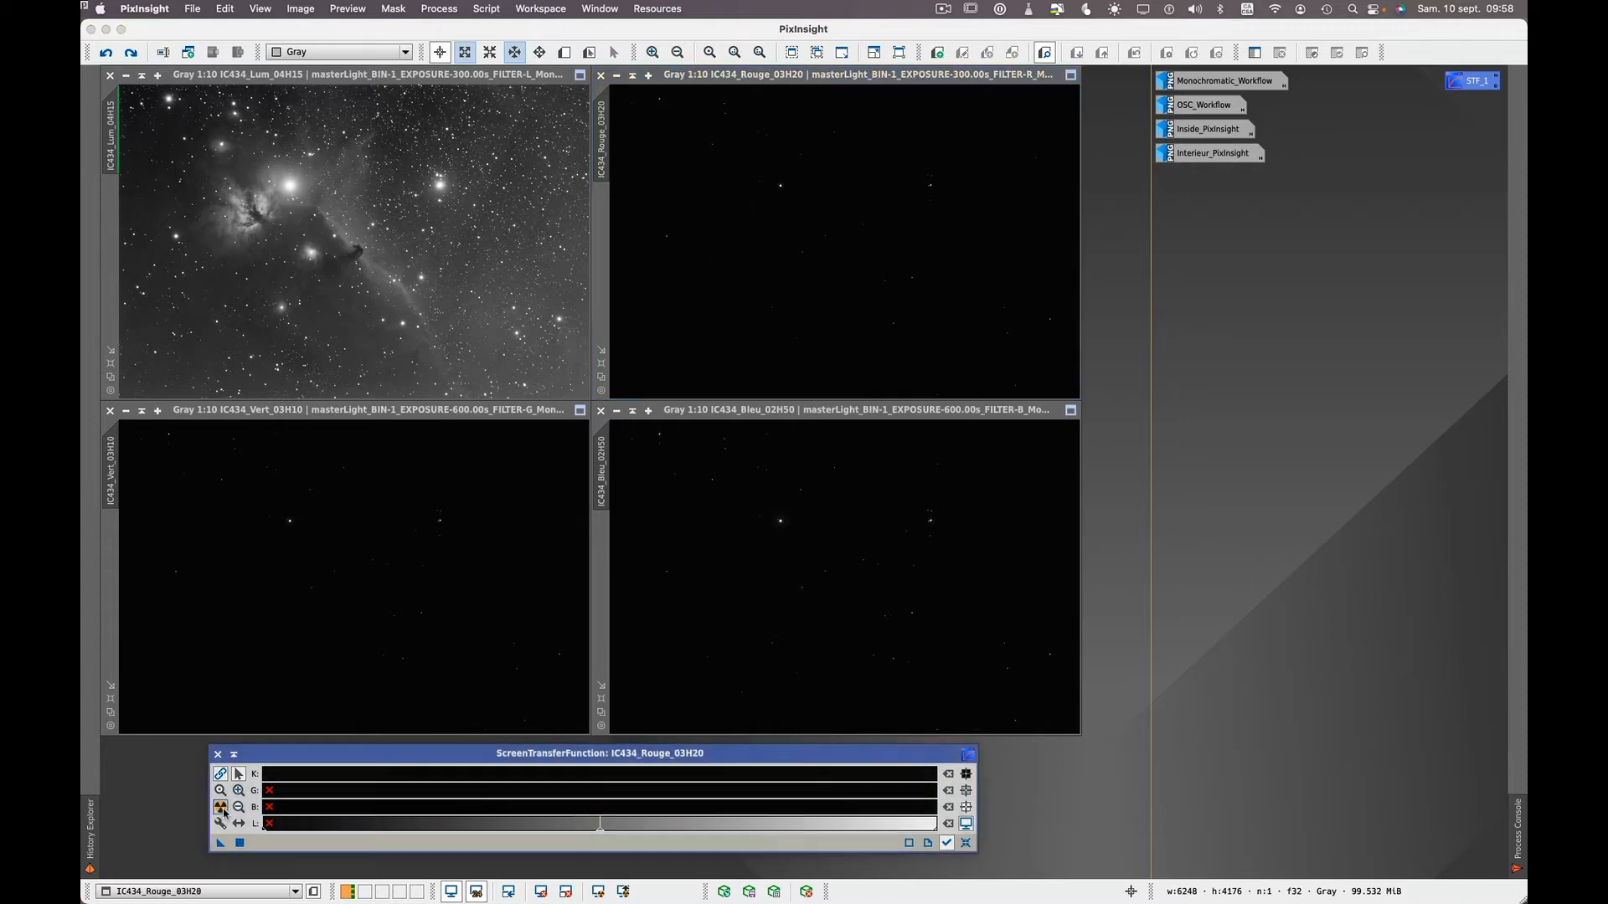
{"action": "left_click", "coordinate": [269, 585]}
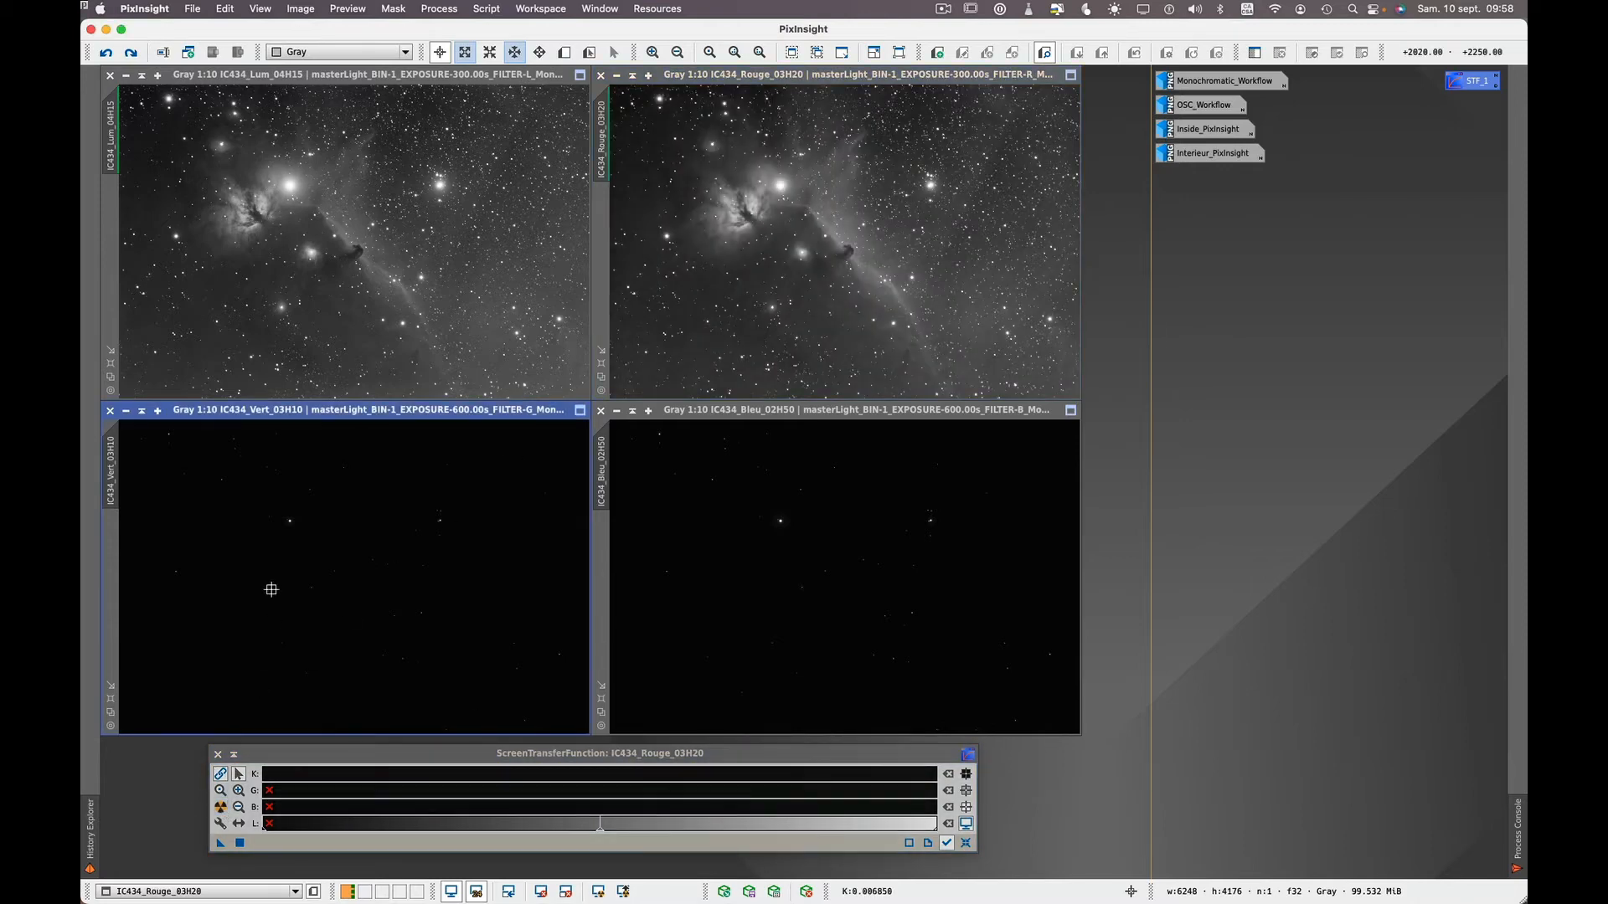
{"action": "left_click", "coordinate": [221, 807]}
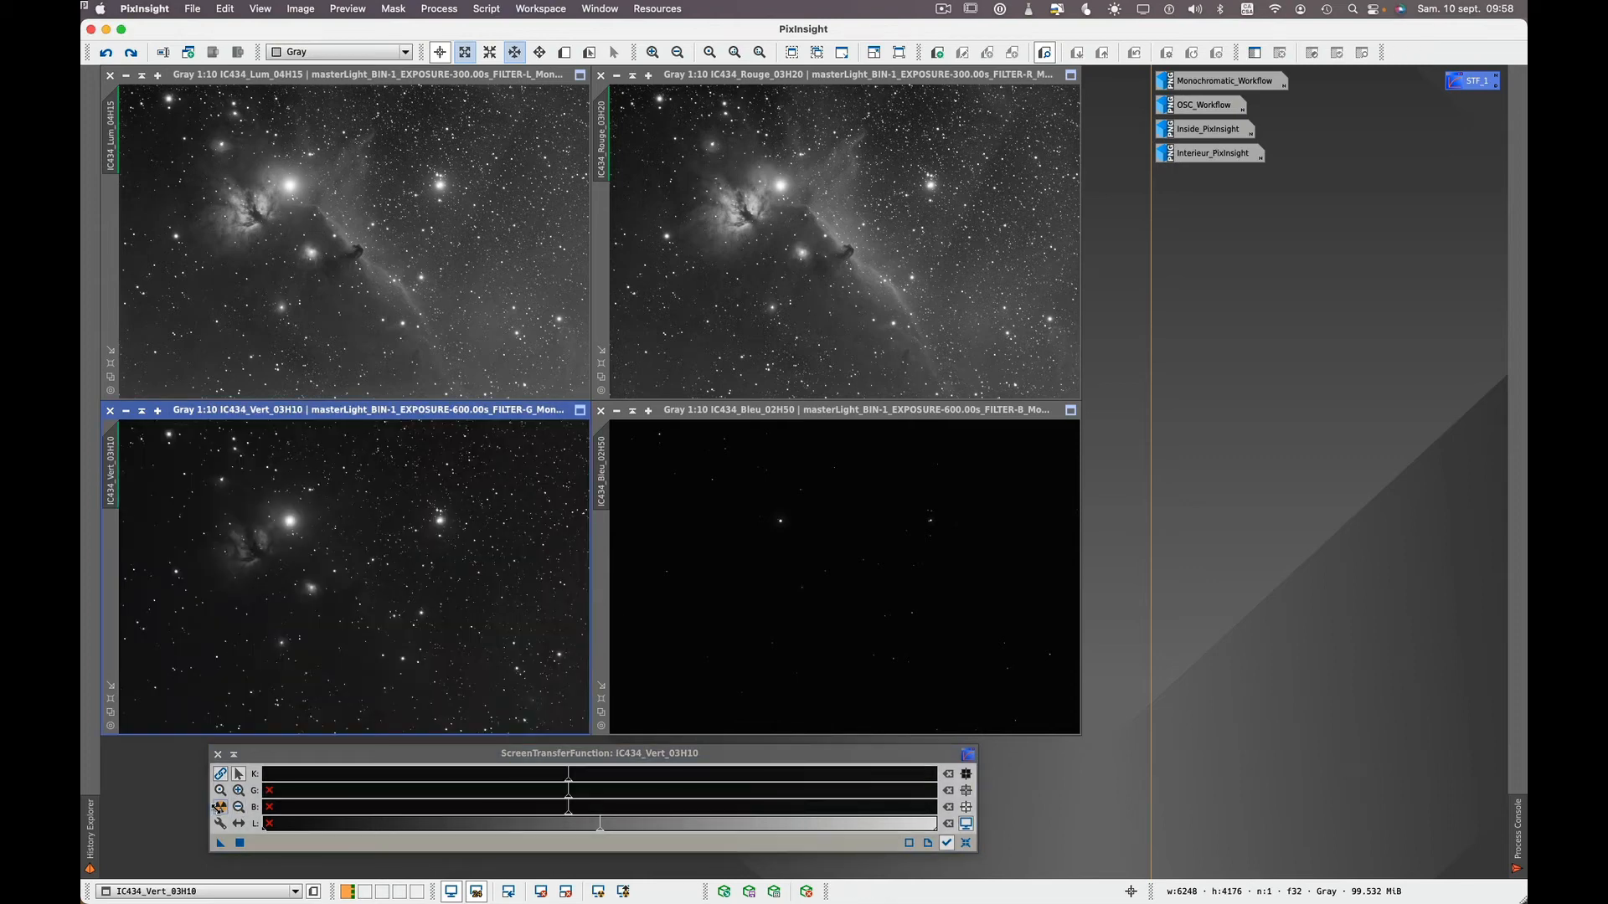
{"action": "left_click", "coordinate": [940, 578]}
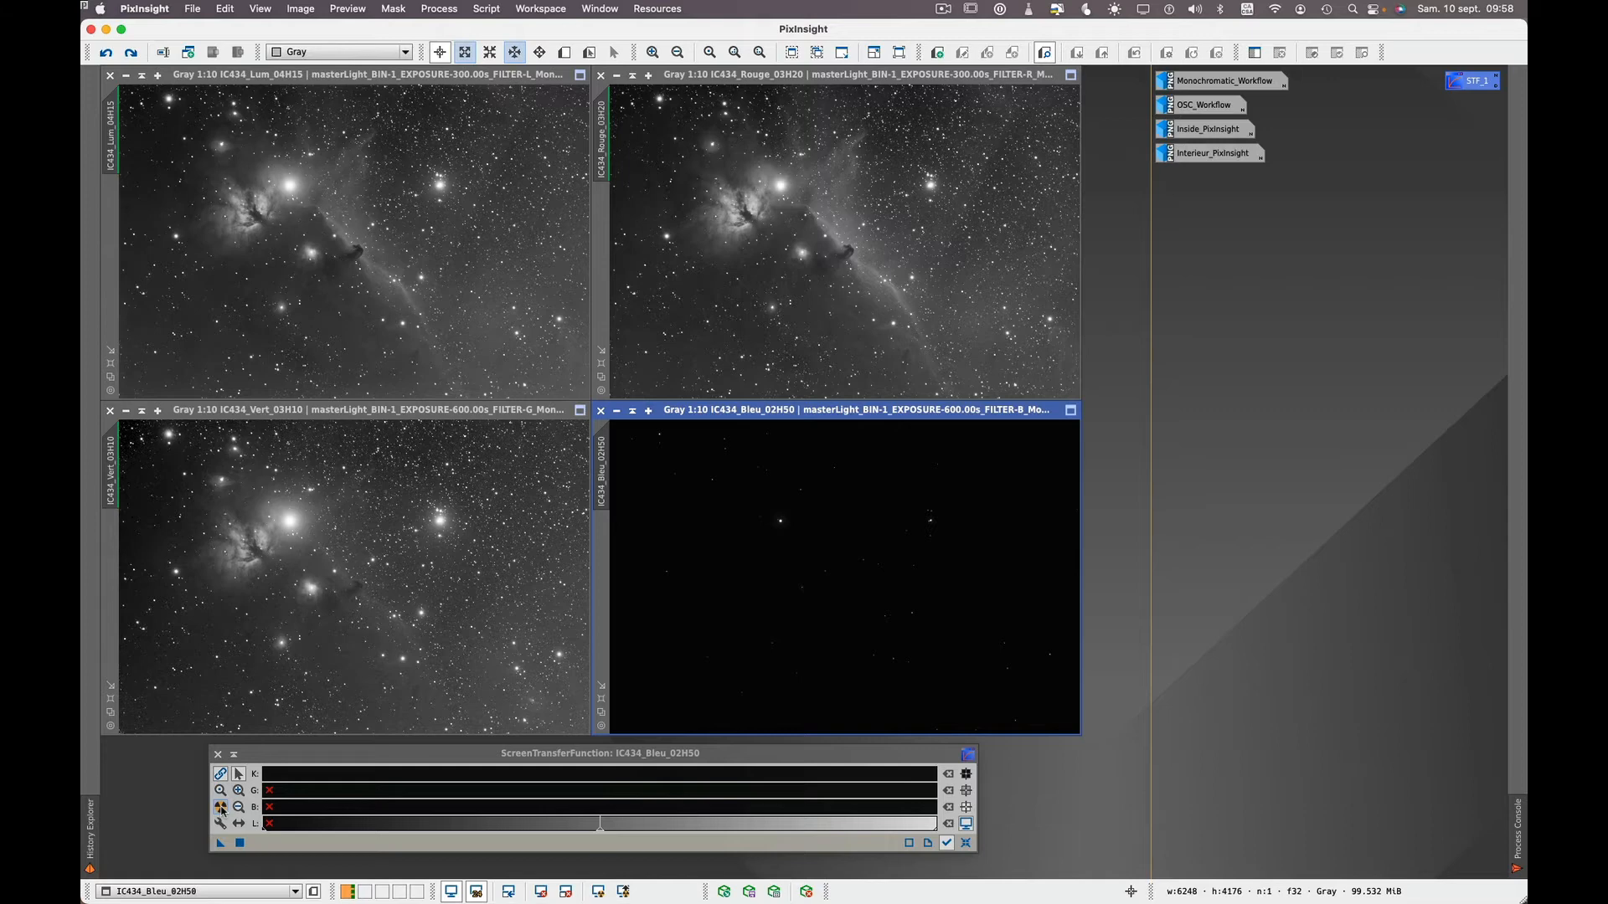
{"action": "left_click", "coordinate": [220, 808]}
{"action": "left_click", "coordinate": [220, 808]}
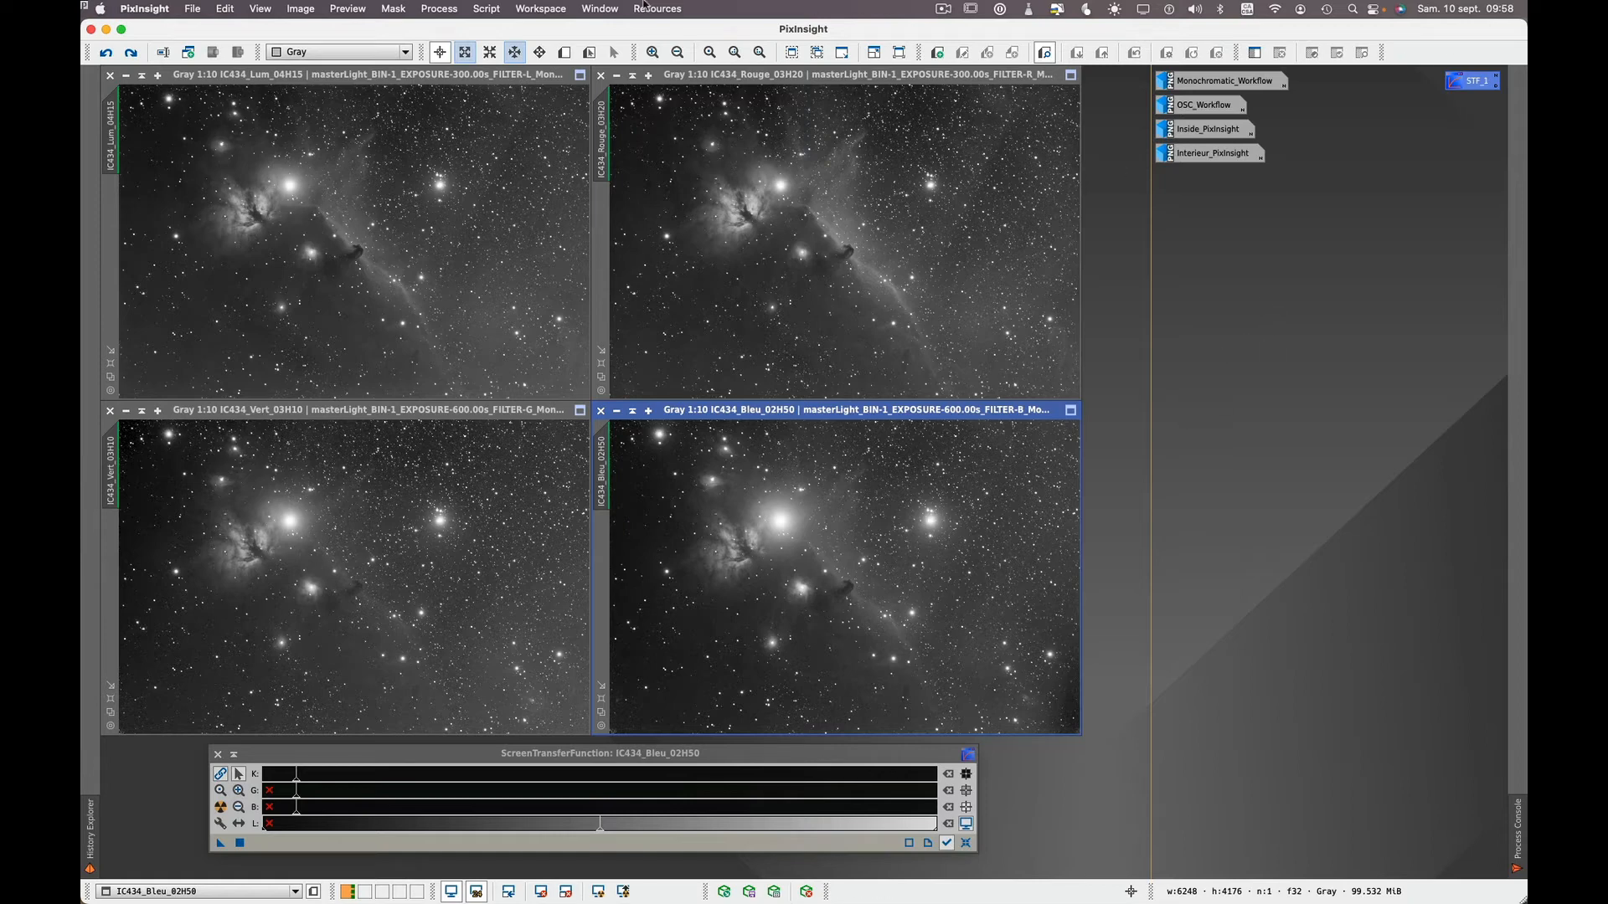
Step: Open DynamicCrop and start a crop session on the luminance image IC434_Lum_04H15
{"action": "left_click", "coordinate": [439, 10]}
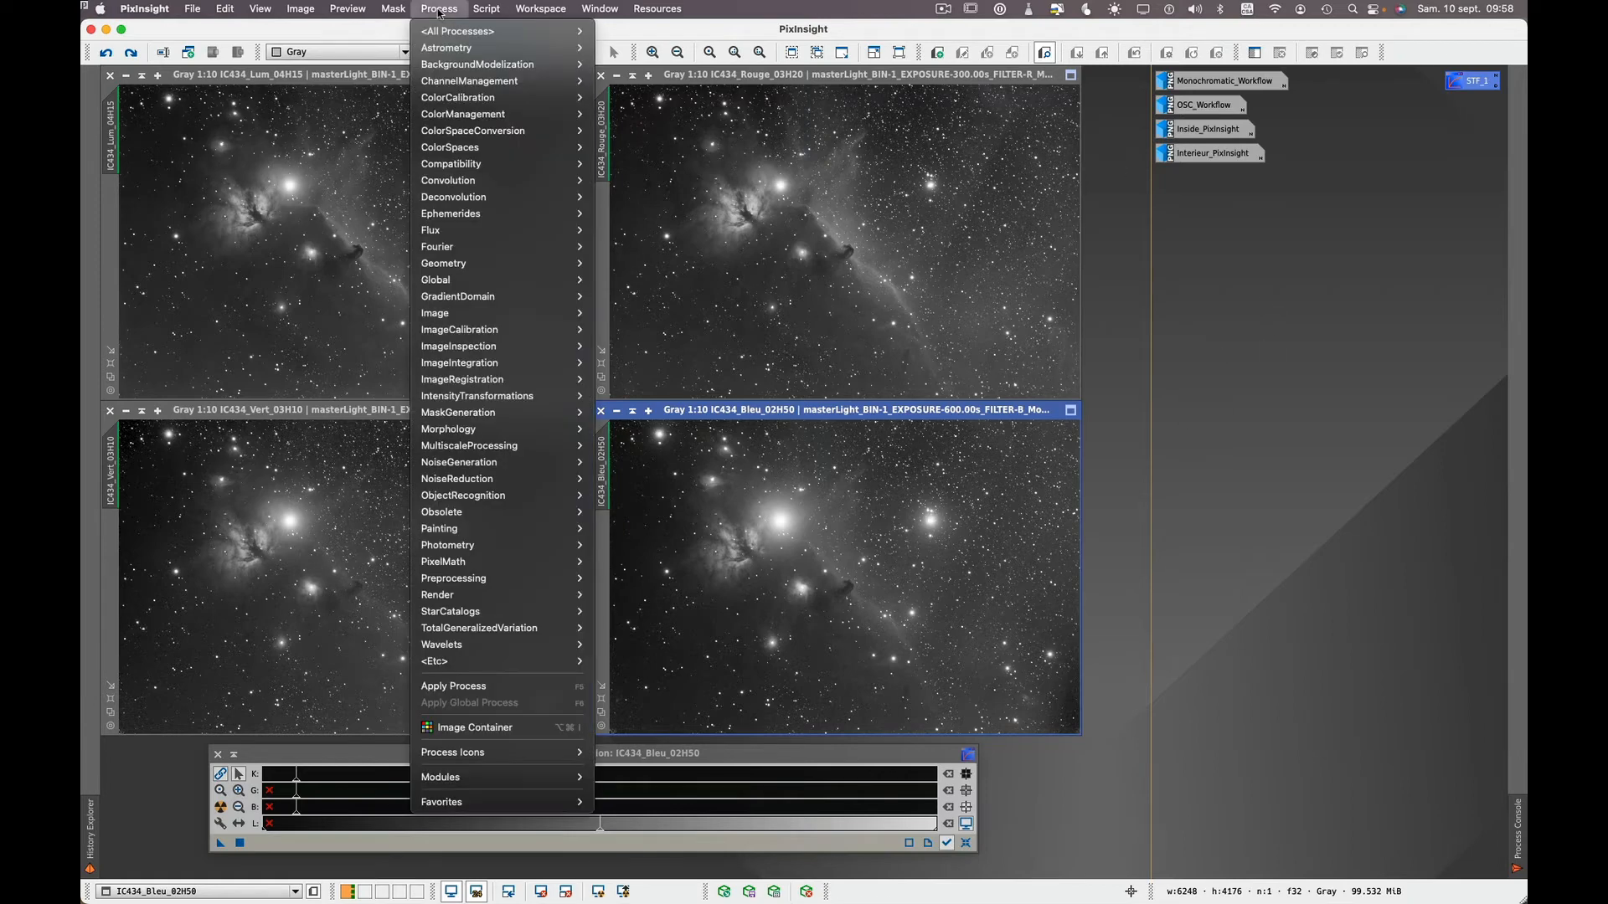
{"action": "mouse_move", "coordinate": [442, 31]}
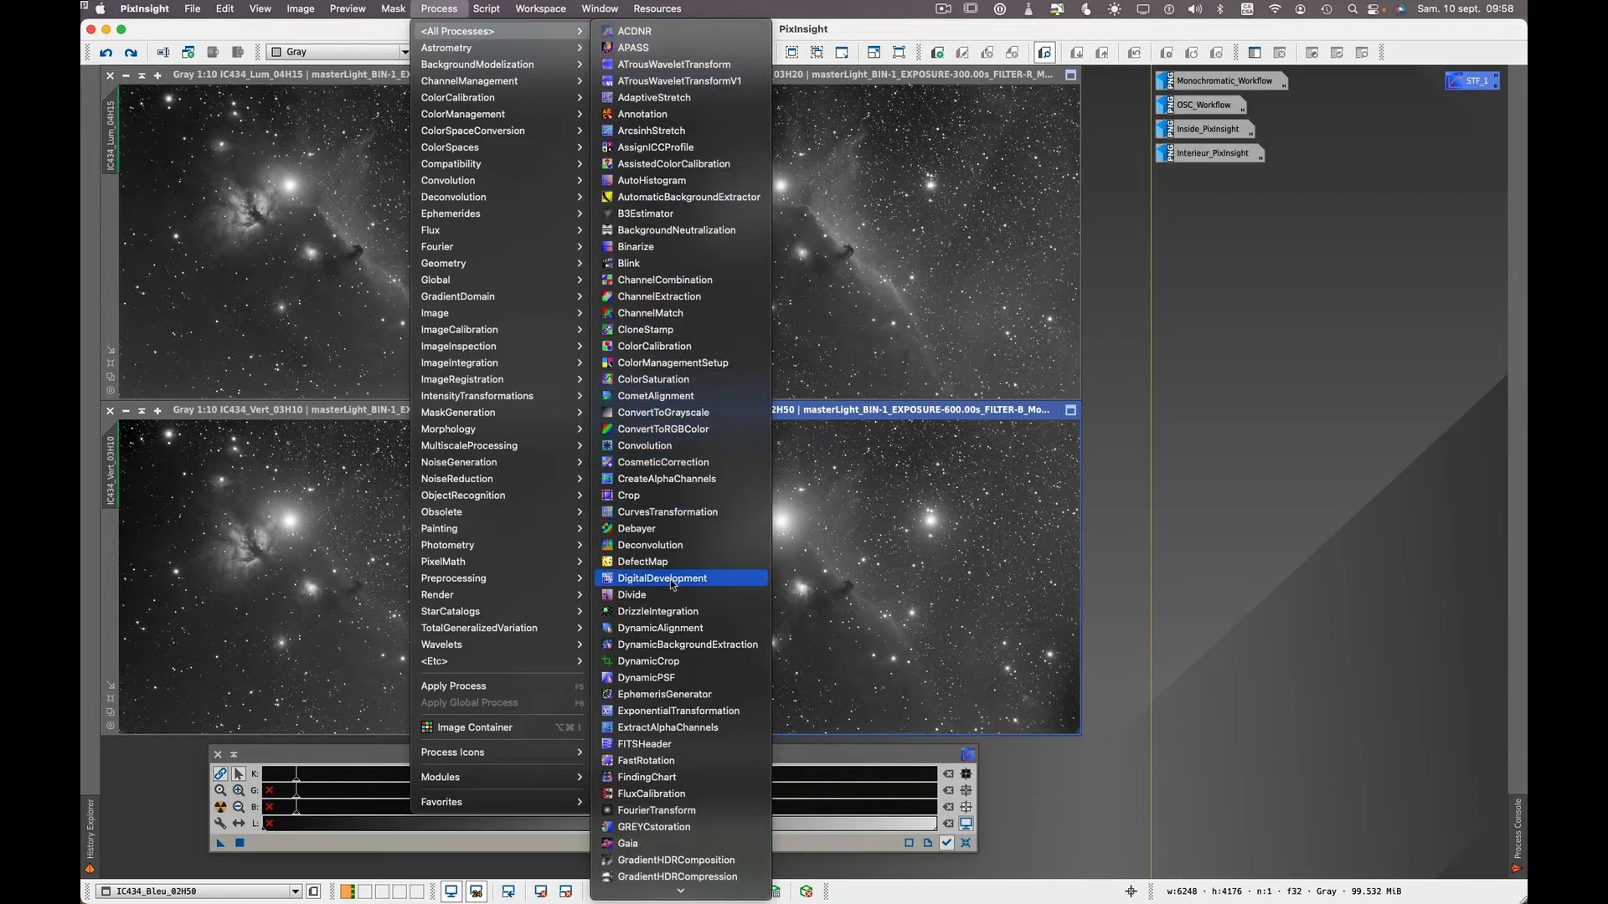
{"action": "left_click", "coordinate": [668, 662]}
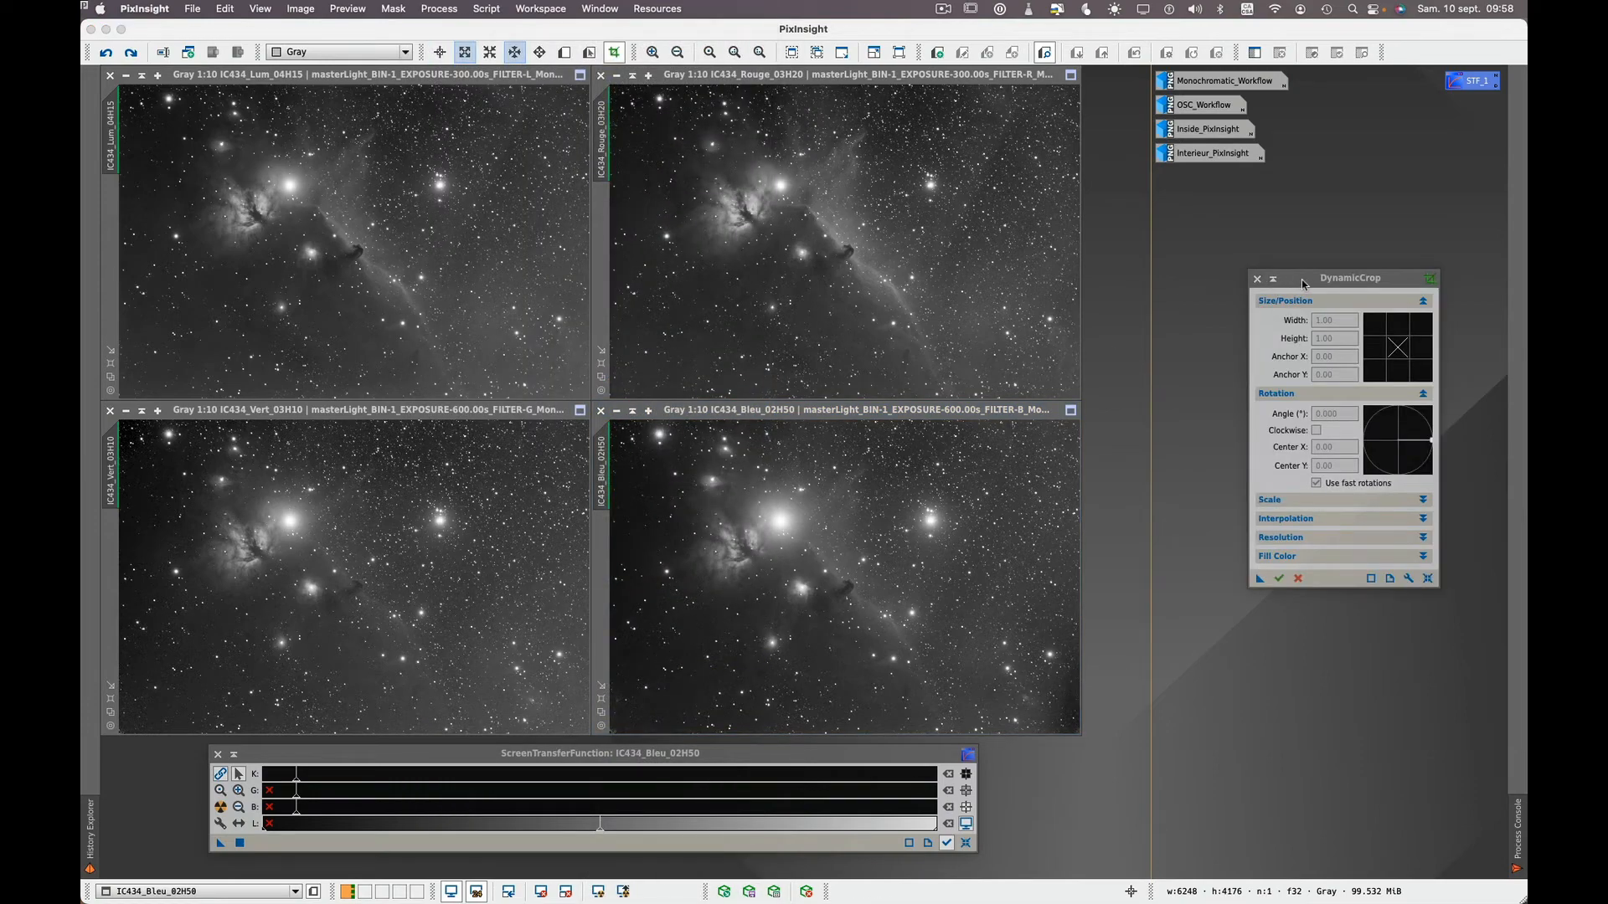
{"action": "left_click_drag", "start_coordinate": [1302, 278], "coordinate": [1297, 274]}
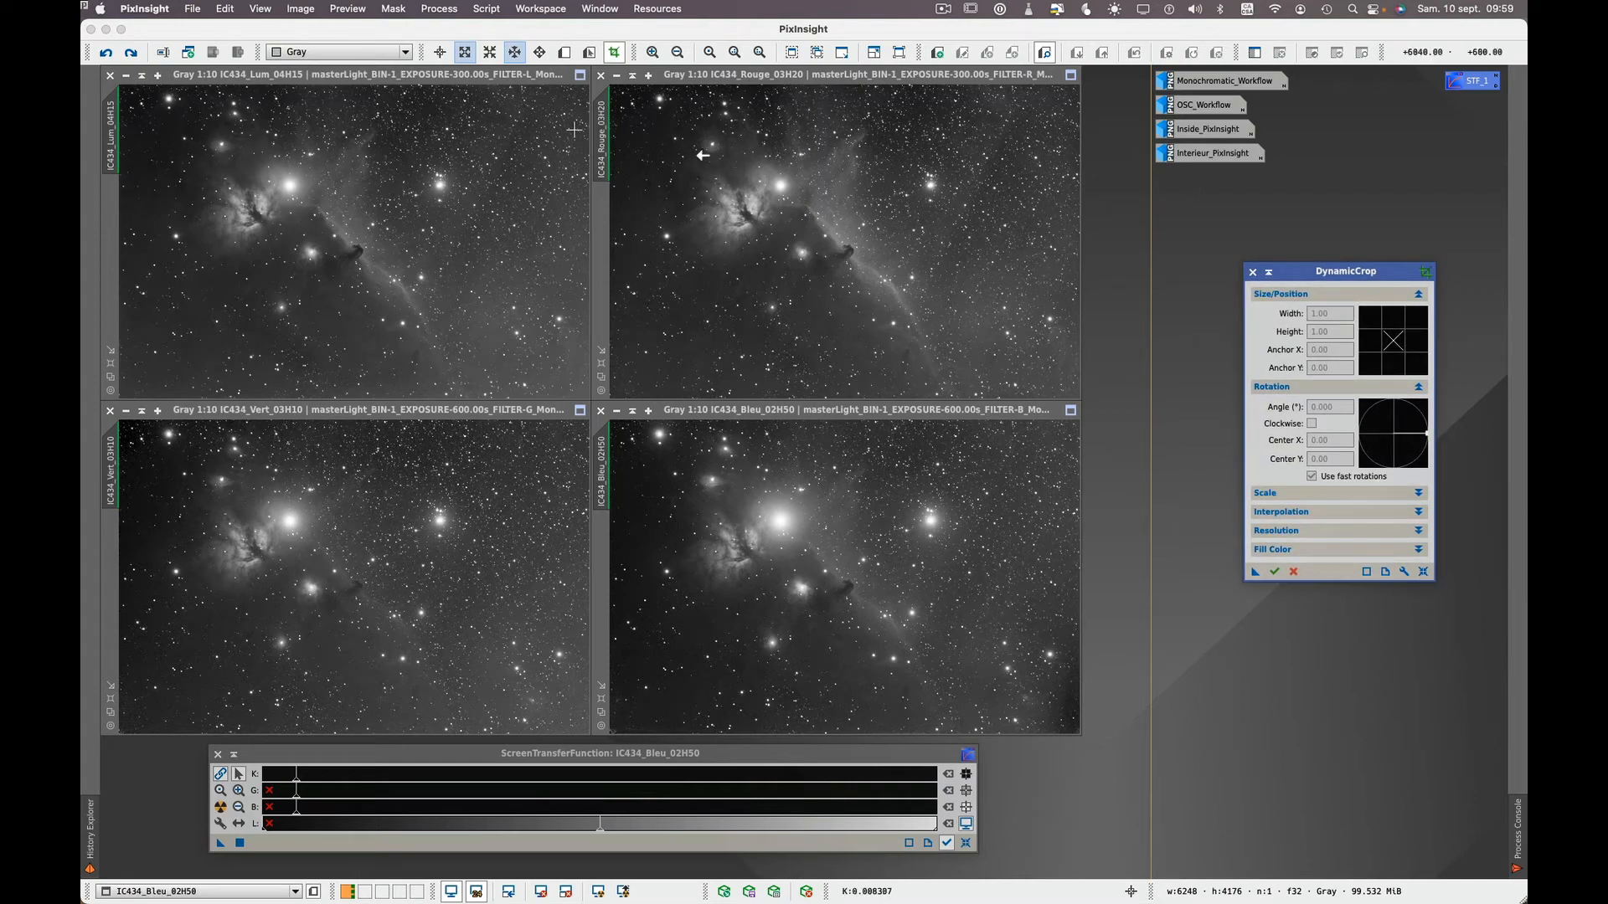
{"action": "left_click", "coordinate": [443, 104]}
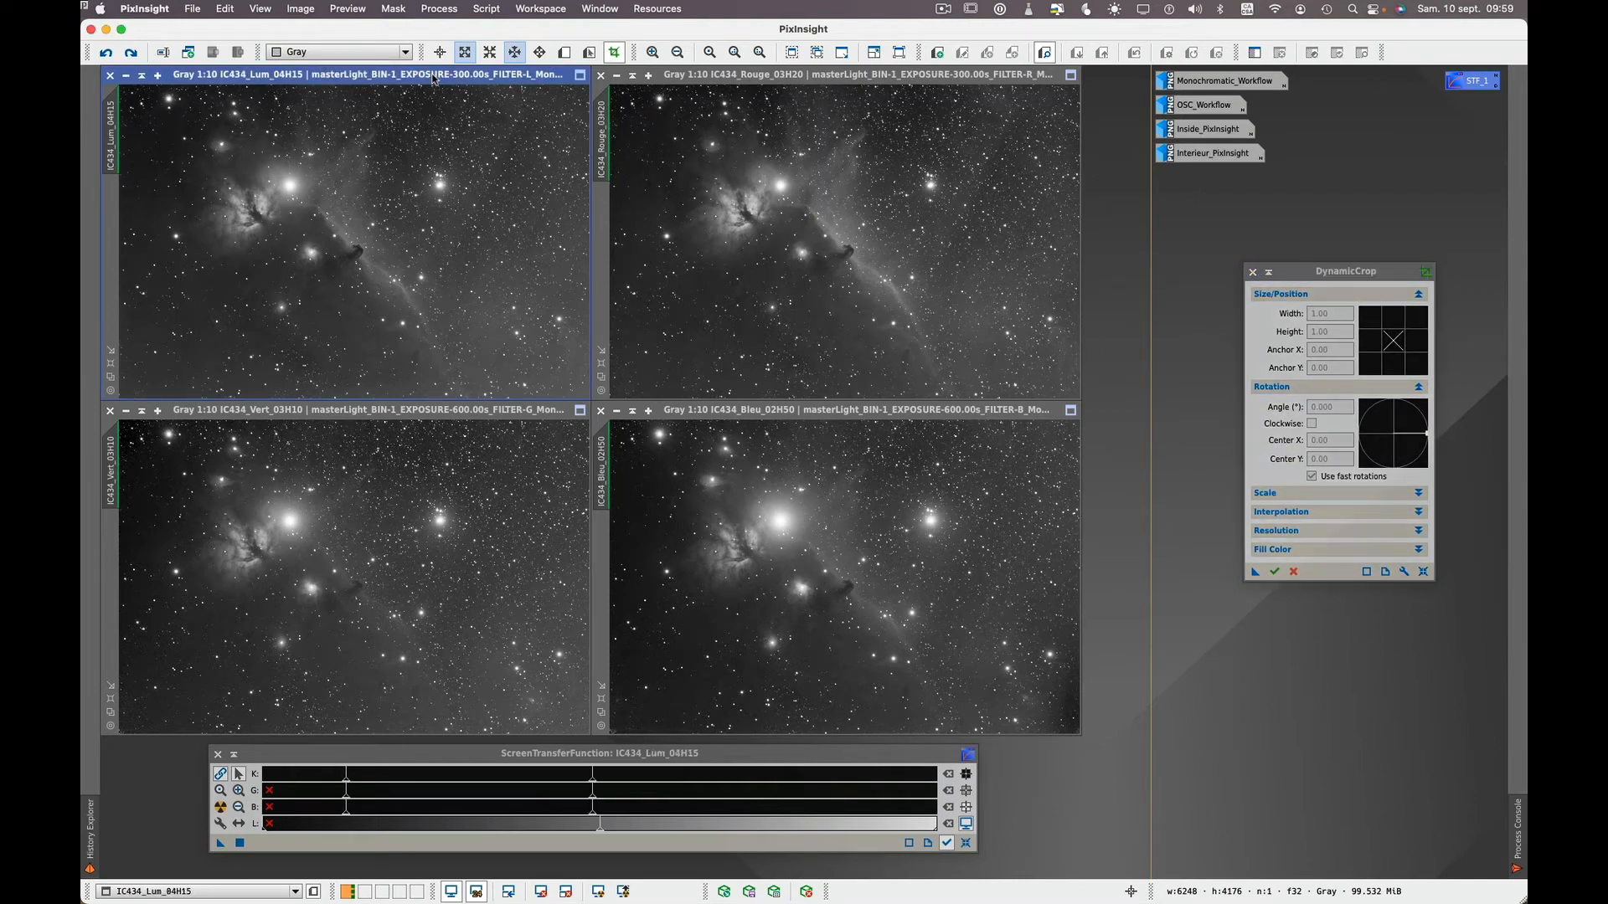
{"action": "left_click", "coordinate": [1307, 279]}
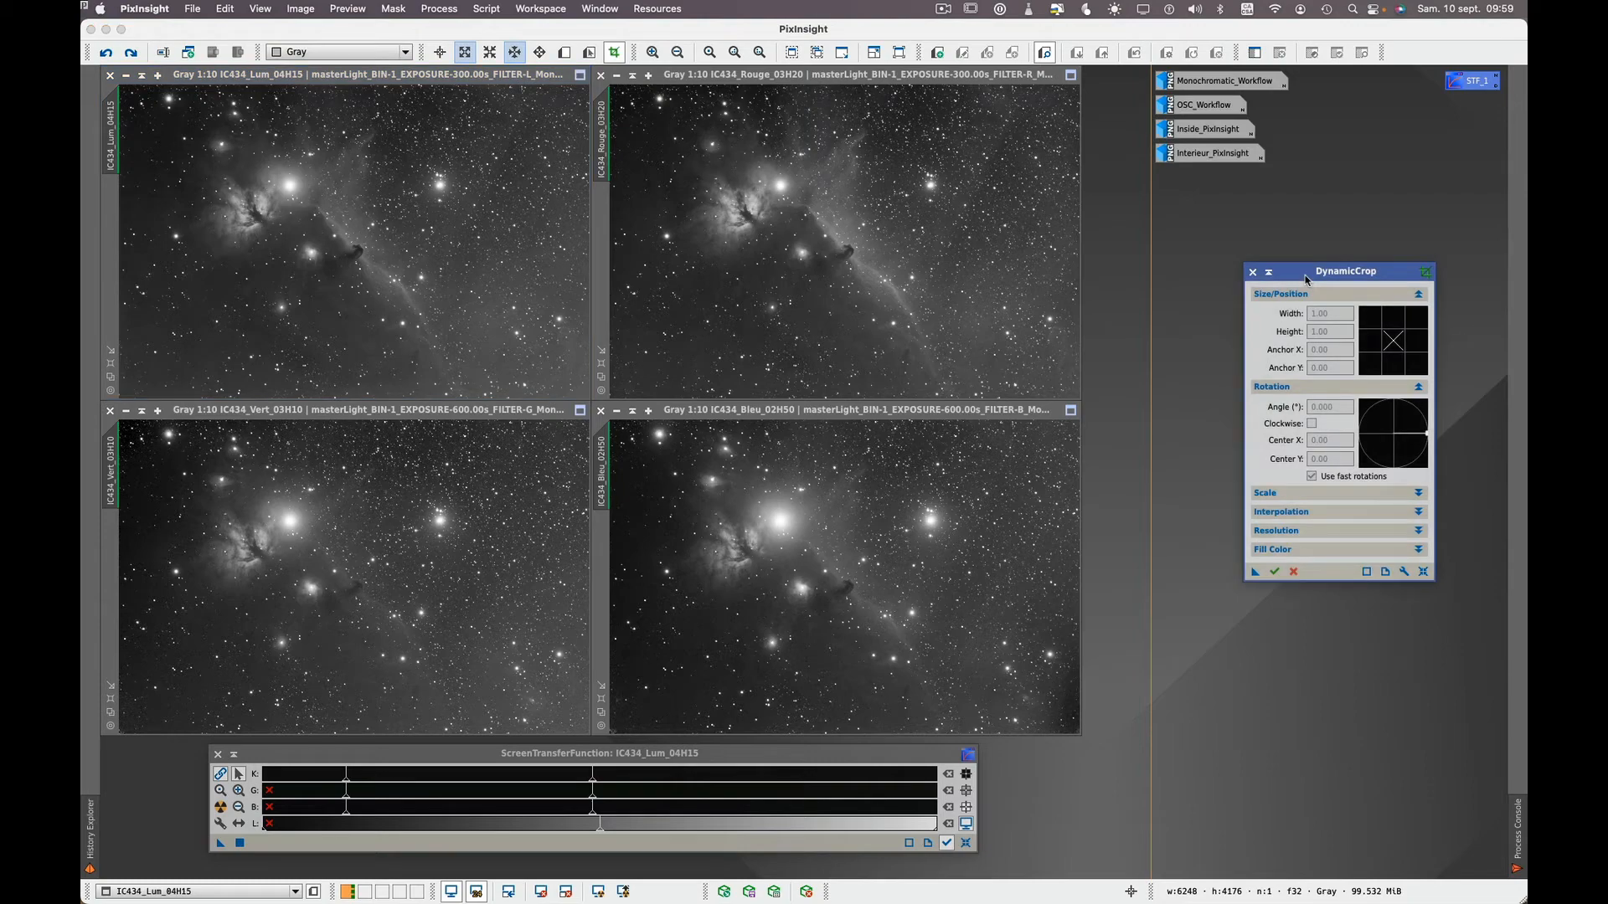
{"action": "left_click", "coordinate": [316, 261]}
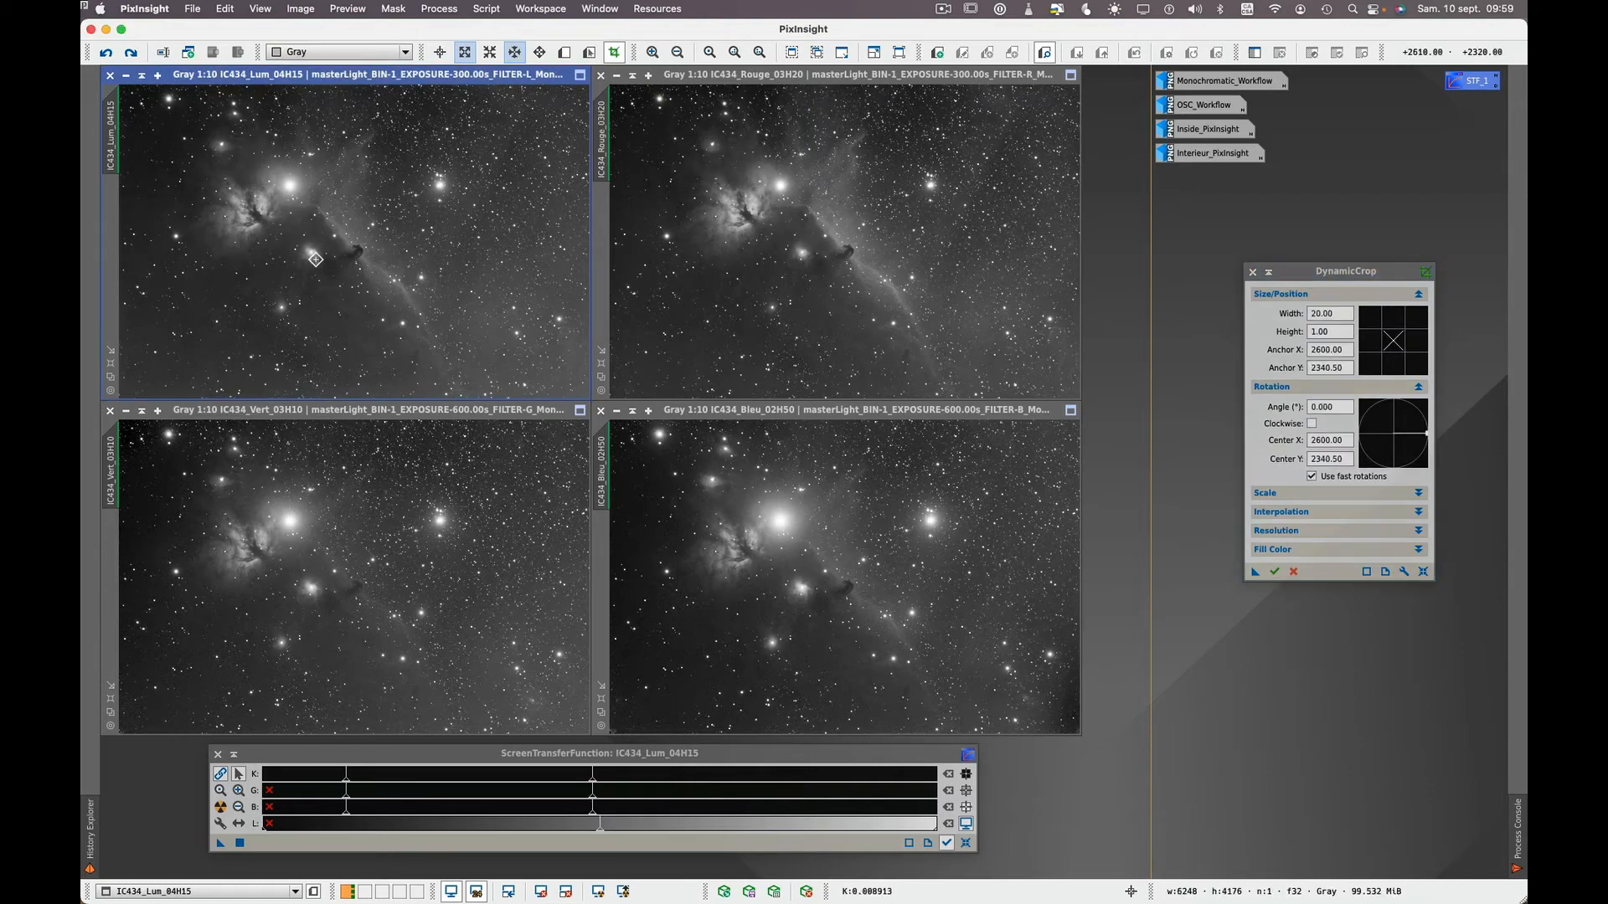
{"action": "scroll", "coordinate": [327, 237], "scroll_direction": "down", "scroll_amount": 2}
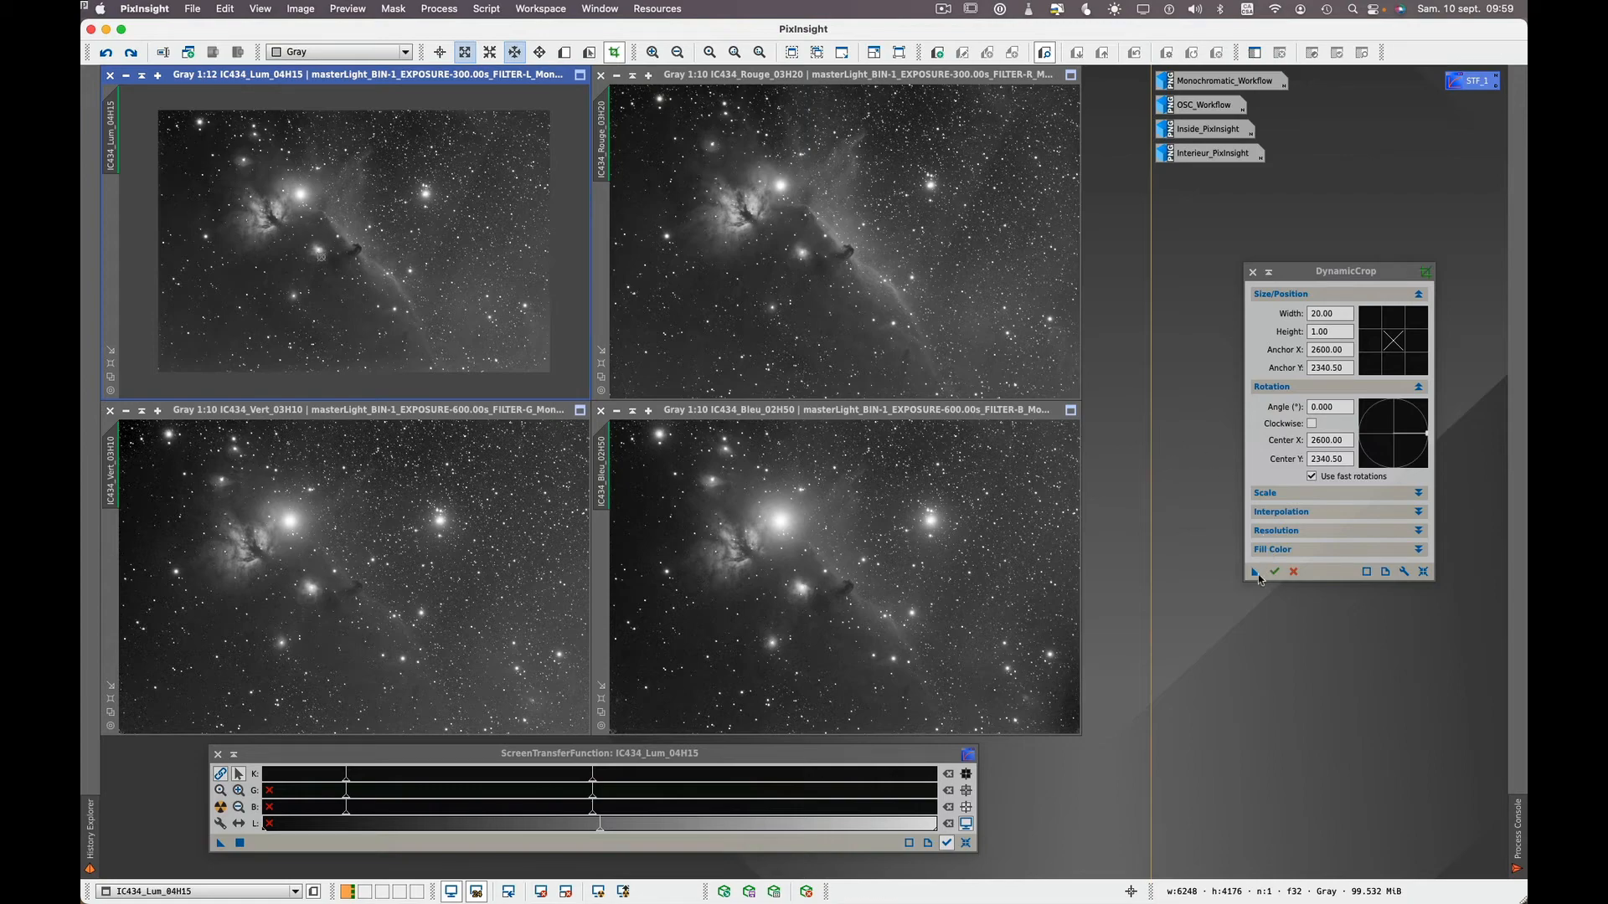
Step: Create a process icon of DynamicCrop in the empty workspace area below its window, and close the process, cancelling the active crop session
{"action": "left_click_drag", "start_coordinate": [1255, 576], "coordinate": [1236, 617]}
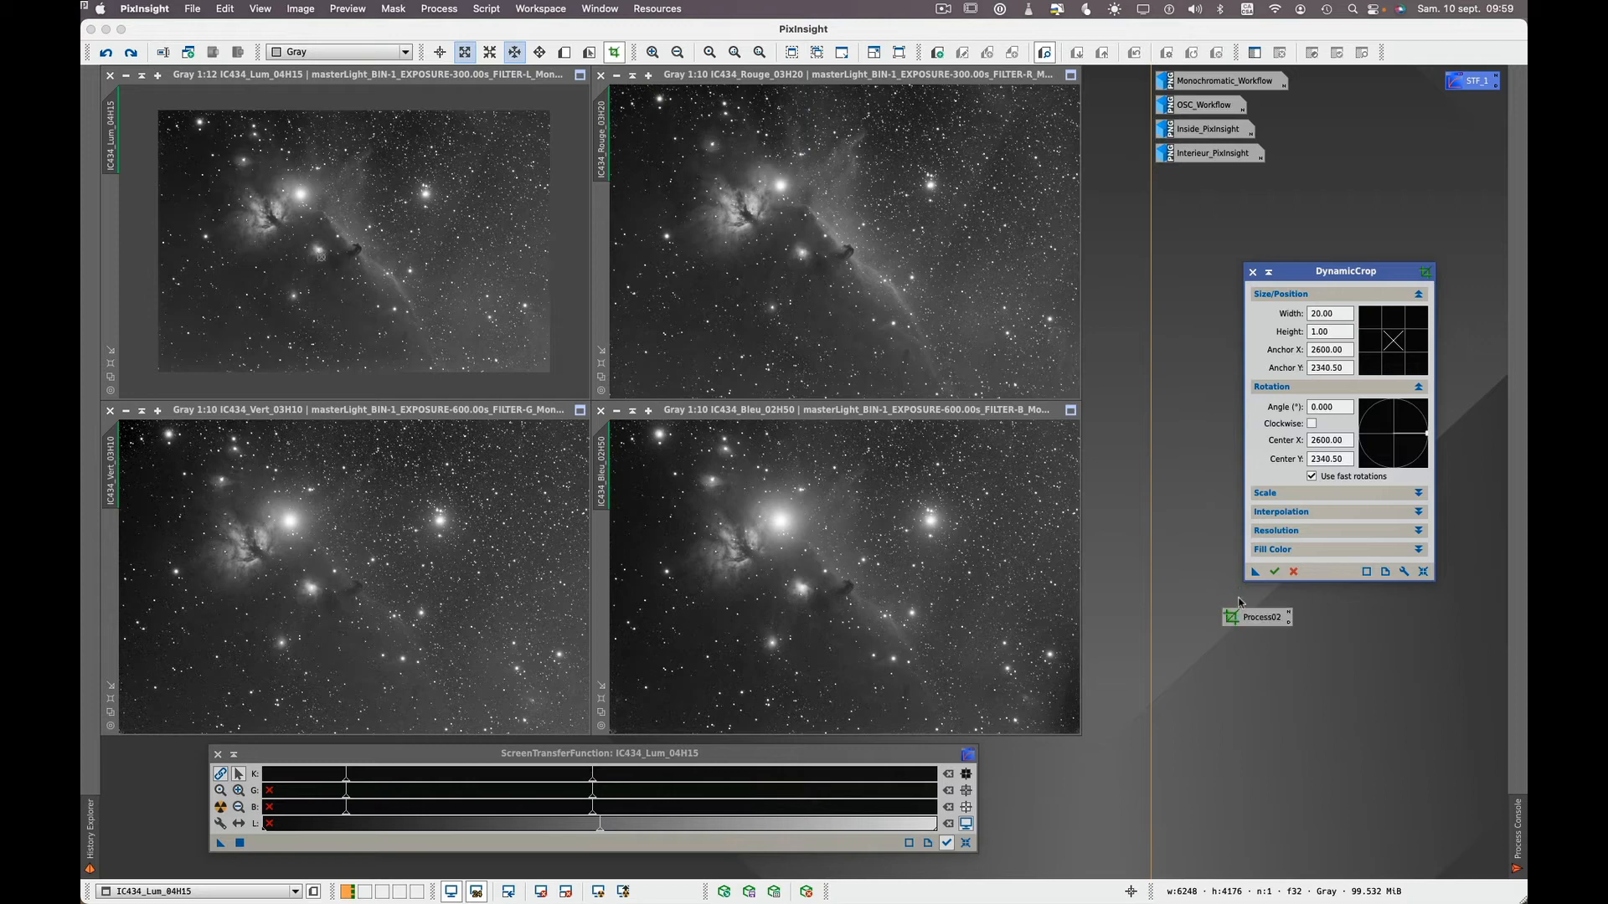
{"action": "left_click", "coordinate": [1253, 272]}
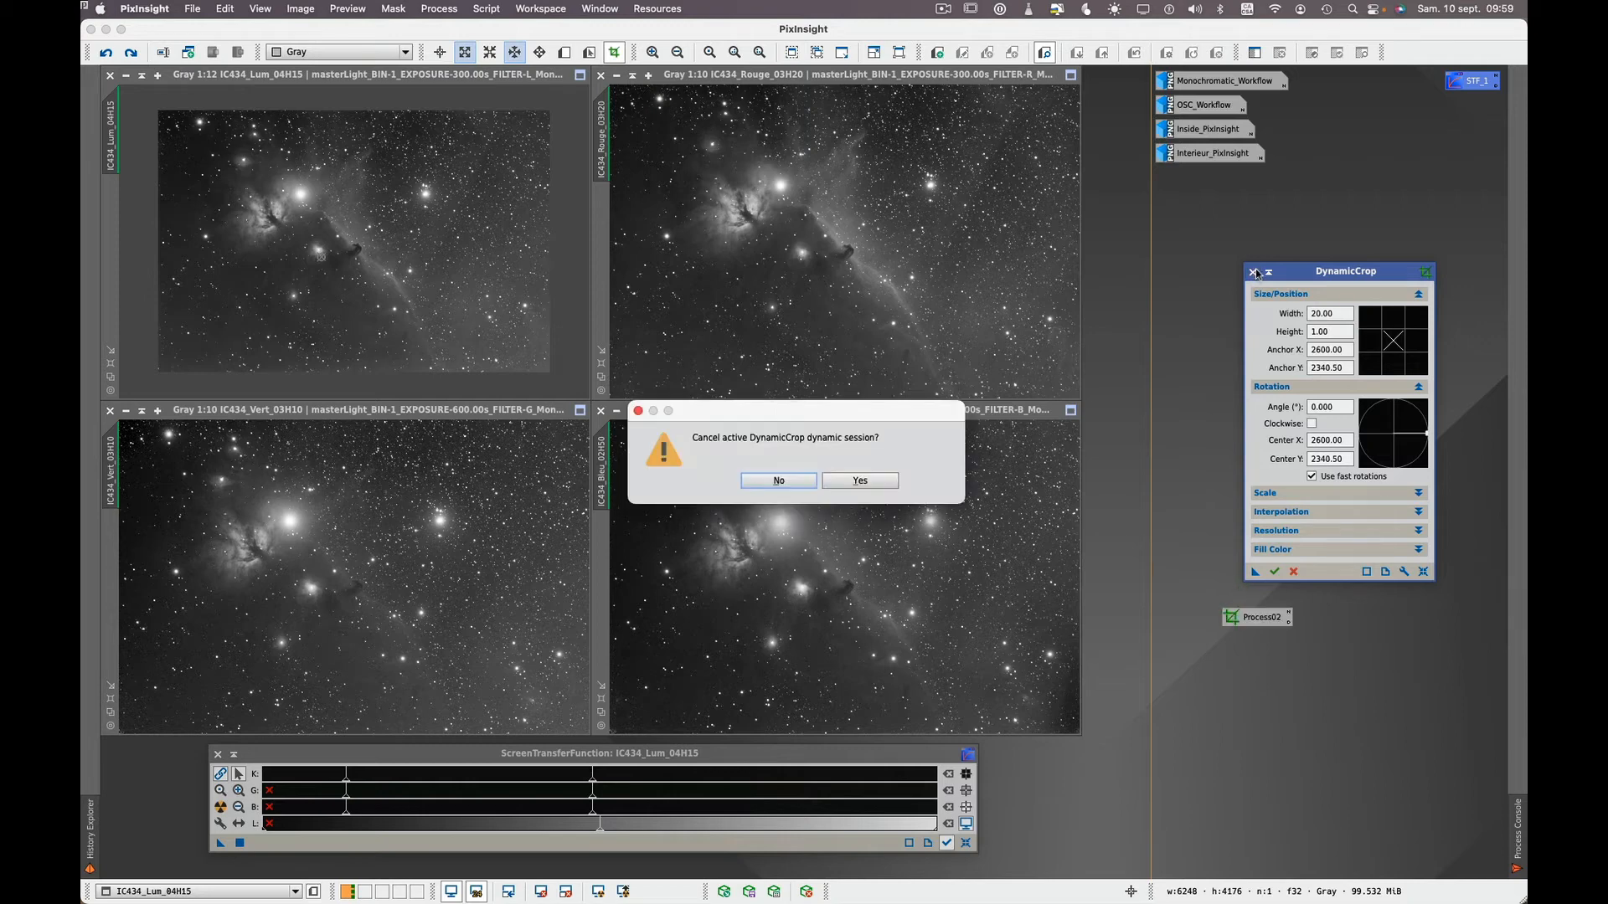
{"action": "left_click", "coordinate": [861, 480]}
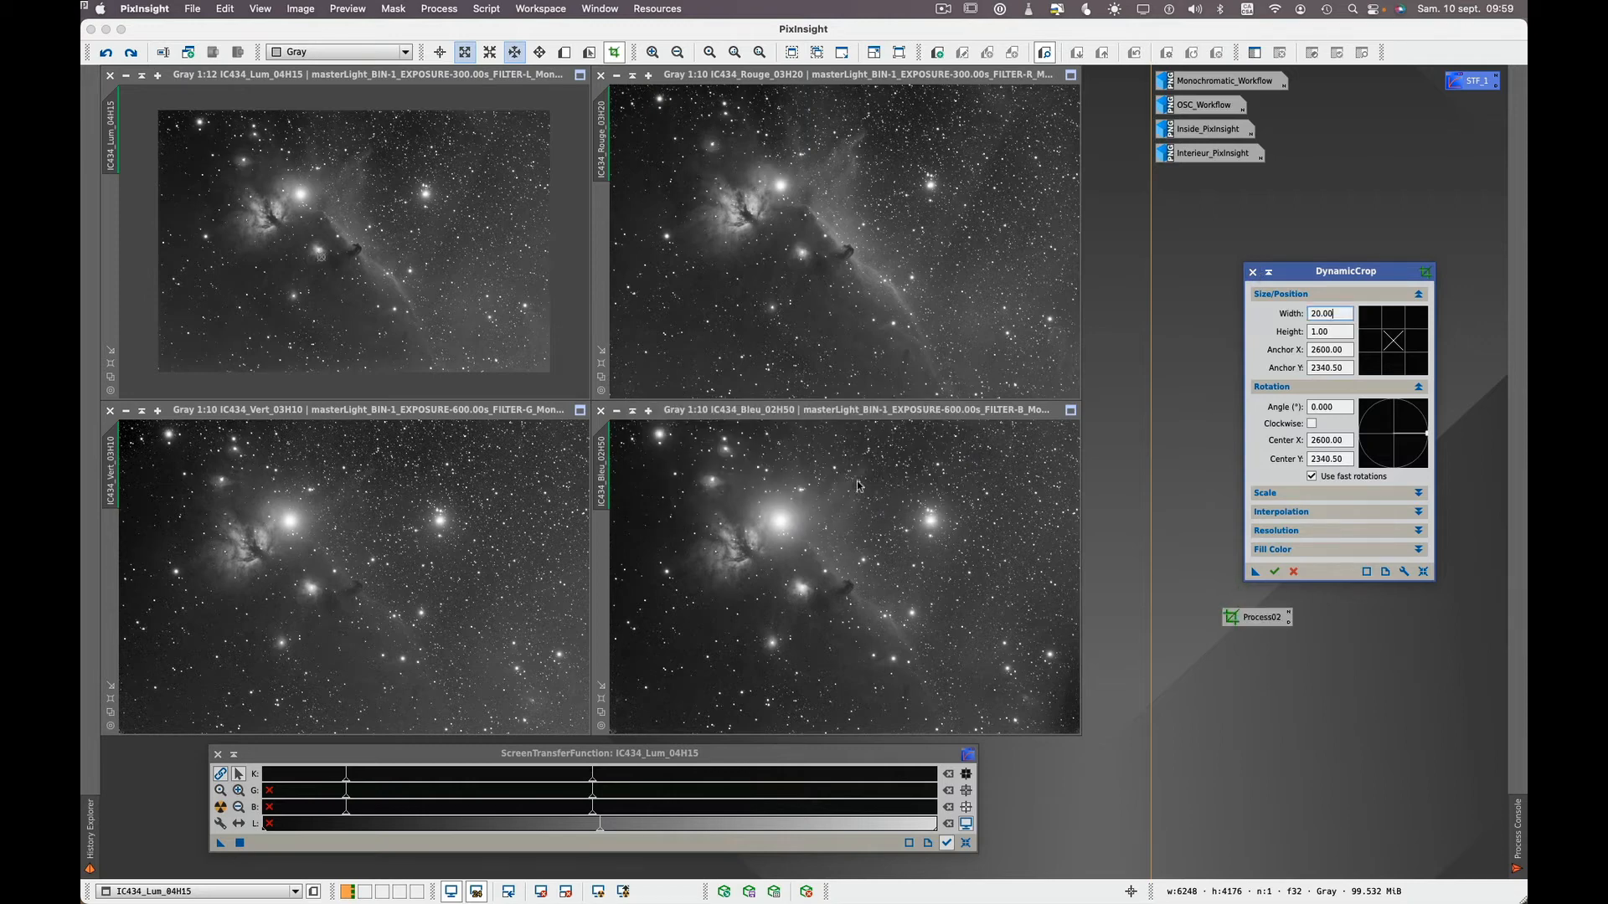
Step: Rename the new process icon DynamicCrop_1 and move it directly below the STF_1 icon
{"action": "left_click", "coordinate": [1288, 615]}
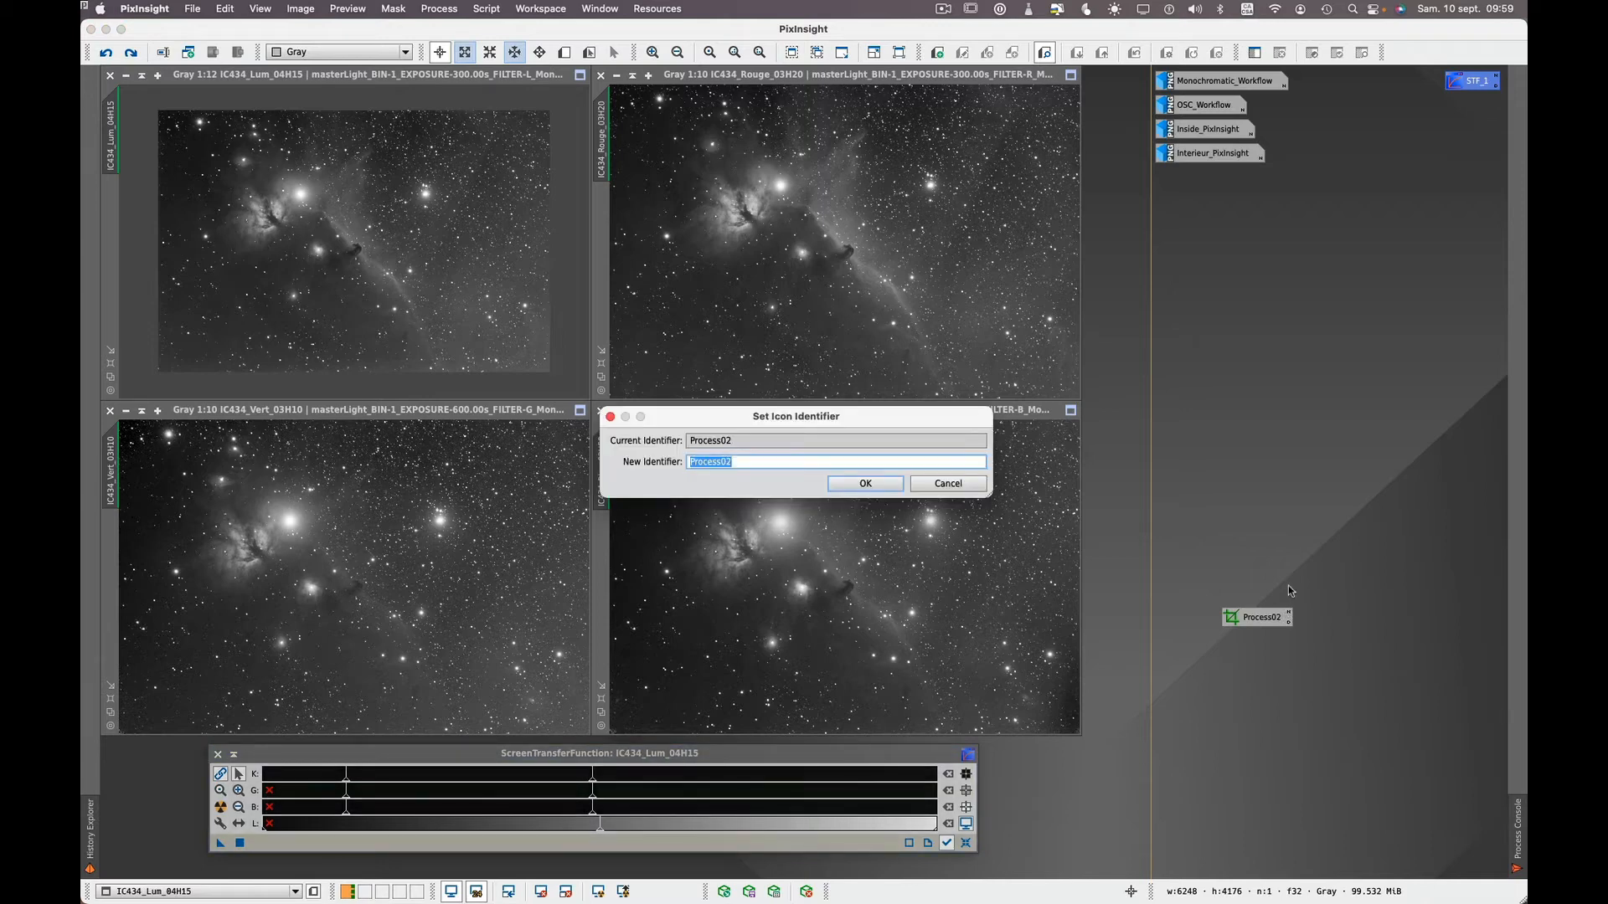
{"action": "type", "text": "DynamicCrop_1"}
{"action": "key", "text": "Return"}
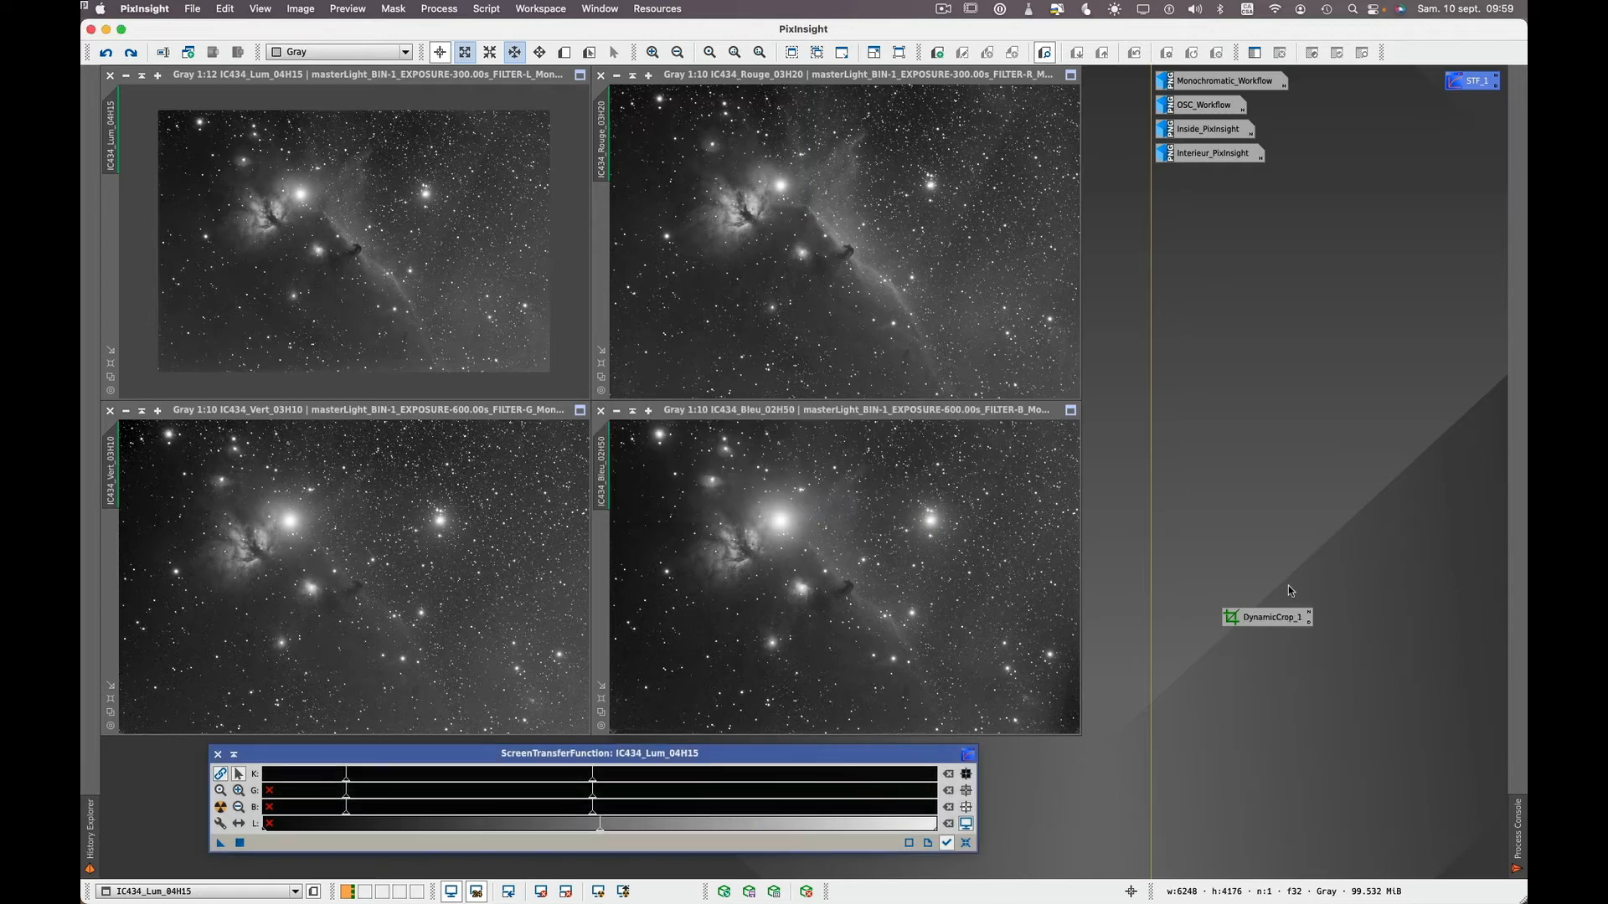
{"action": "left_click_drag", "start_coordinate": [1266, 621], "coordinate": [1392, 230]}
{"action": "left_click_drag", "start_coordinate": [1450, 111], "coordinate": [1454, 110]}
{"action": "left_click", "coordinate": [1406, 227]}
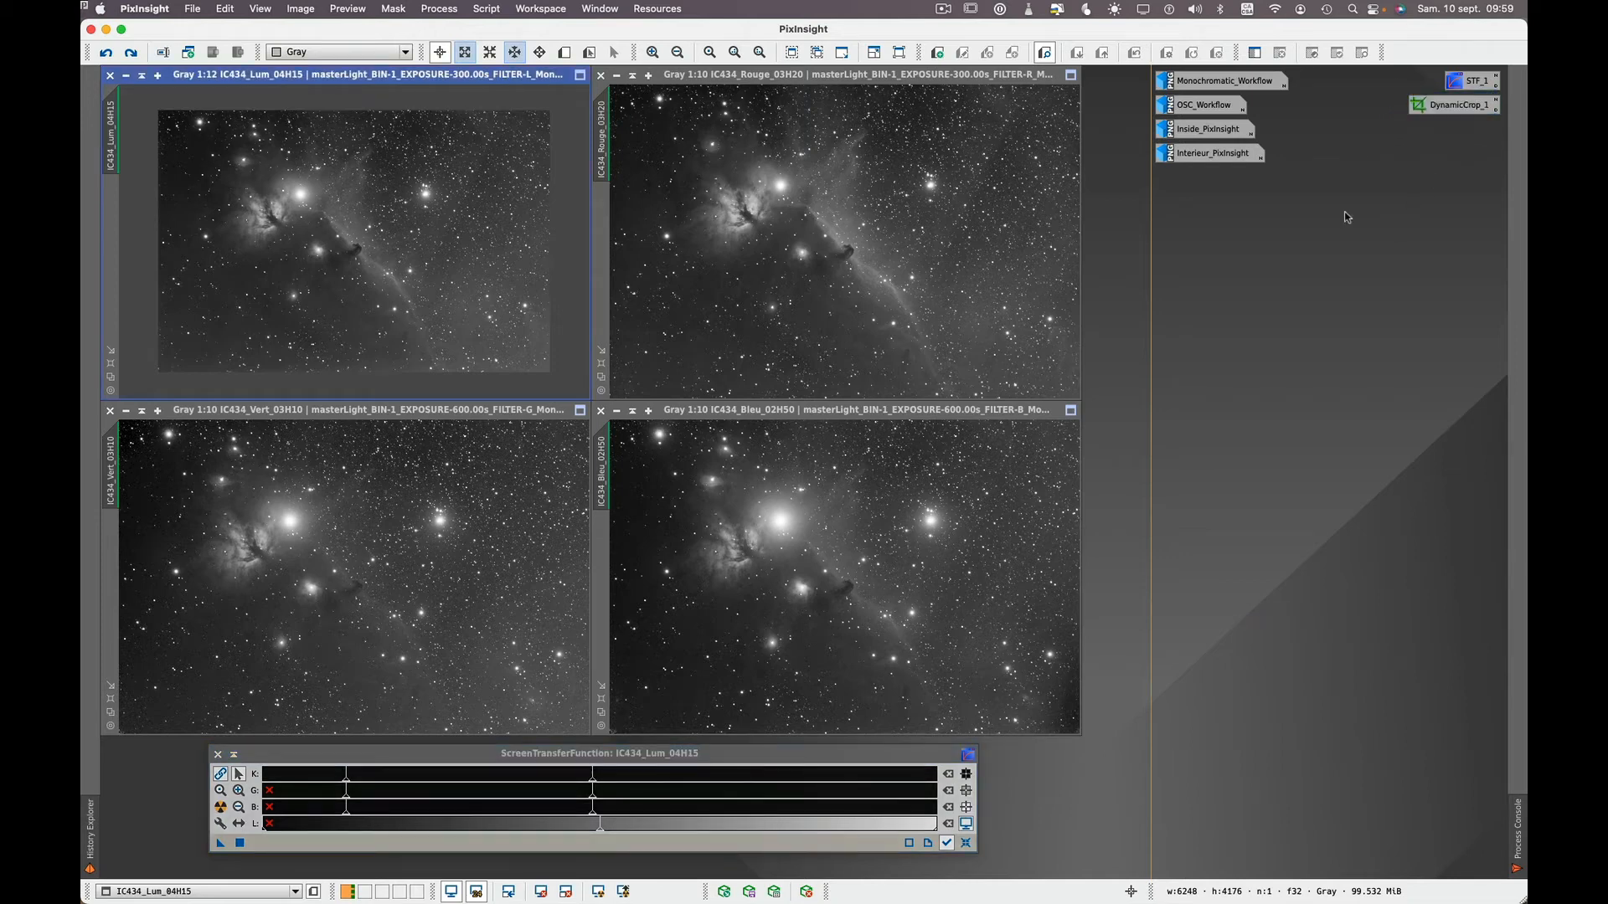
Step: Save all process icons over the existing PI (Couleurs).xpsm on the SSD
{"action": "left_click", "coordinate": [444, 10]}
{"action": "mouse_move", "coordinate": [453, 753]}
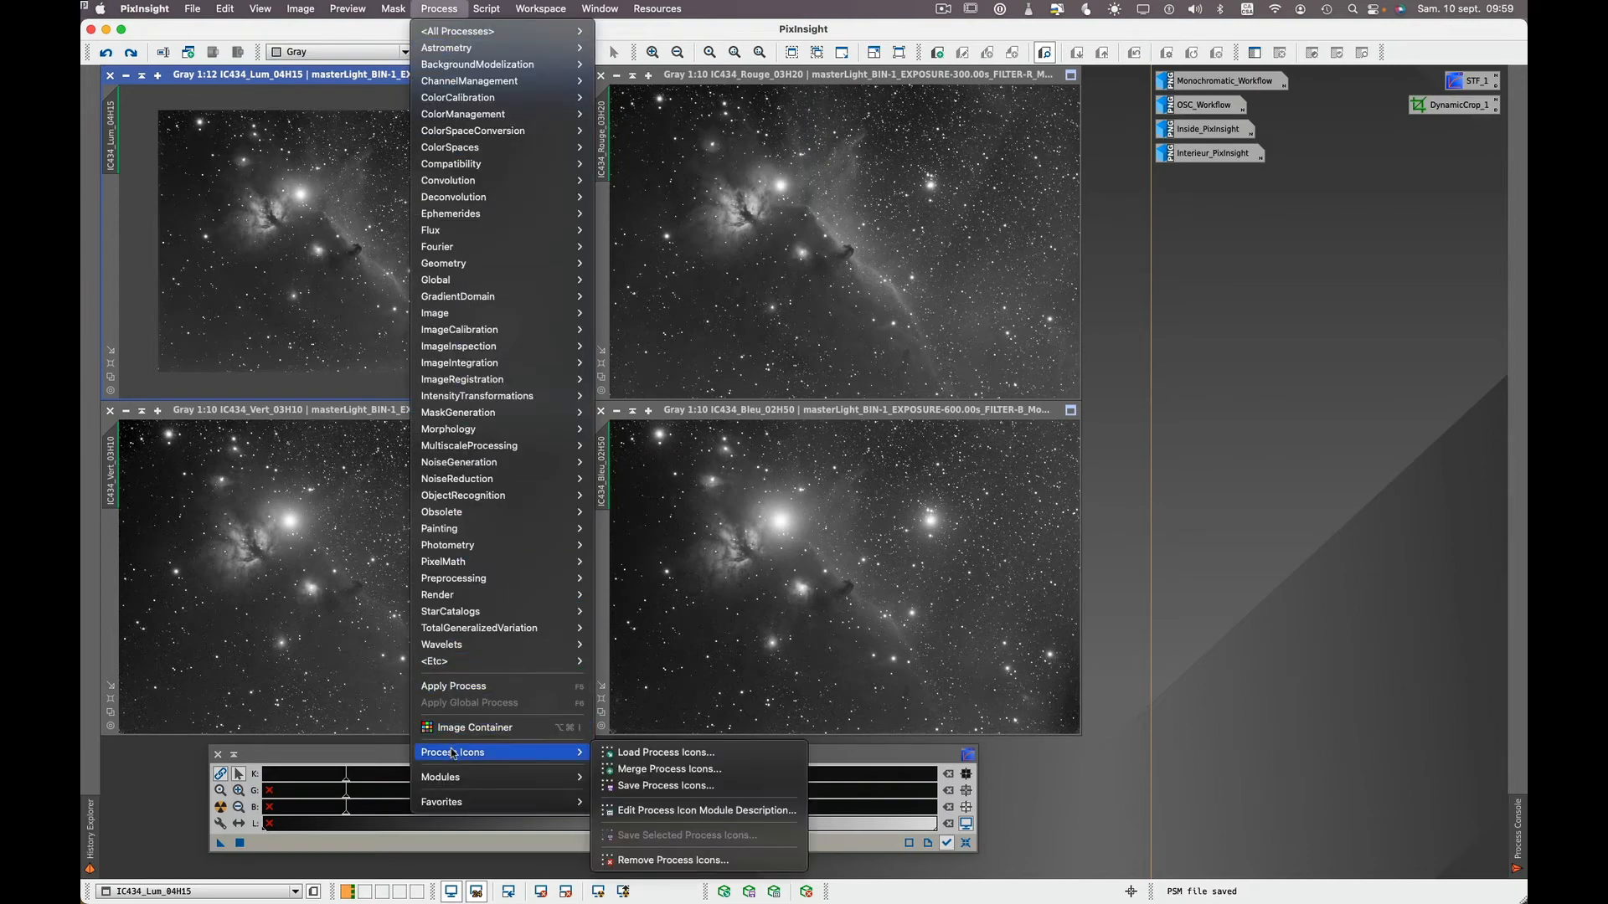
{"action": "left_click", "coordinate": [650, 788]}
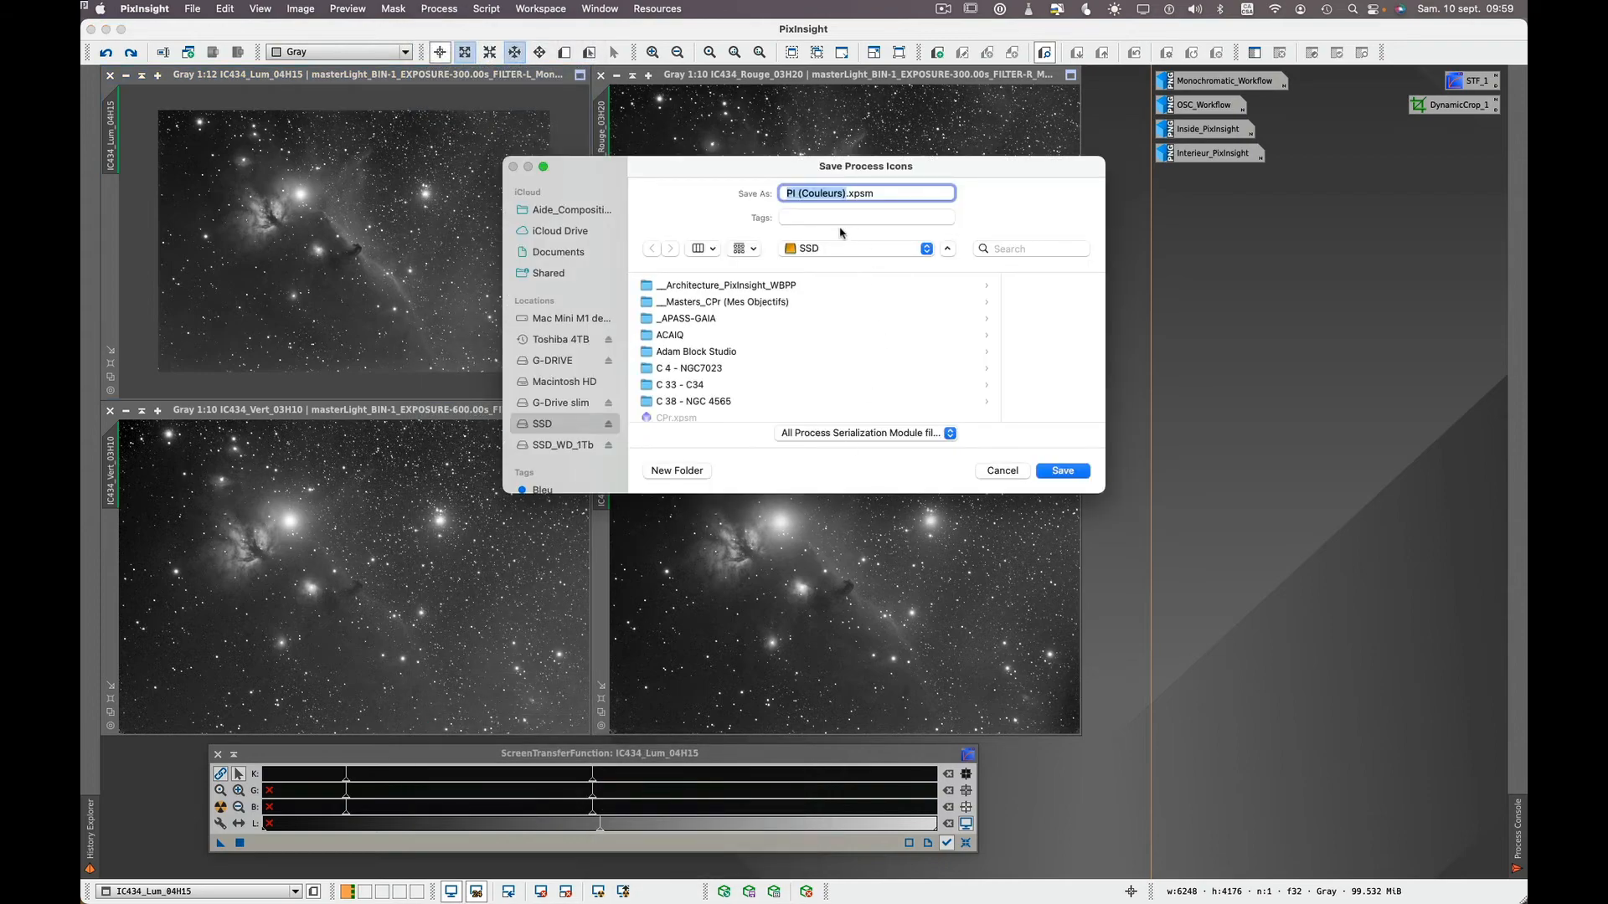
{"action": "left_click", "coordinate": [1075, 476]}
{"action": "left_click", "coordinate": [867, 412]}
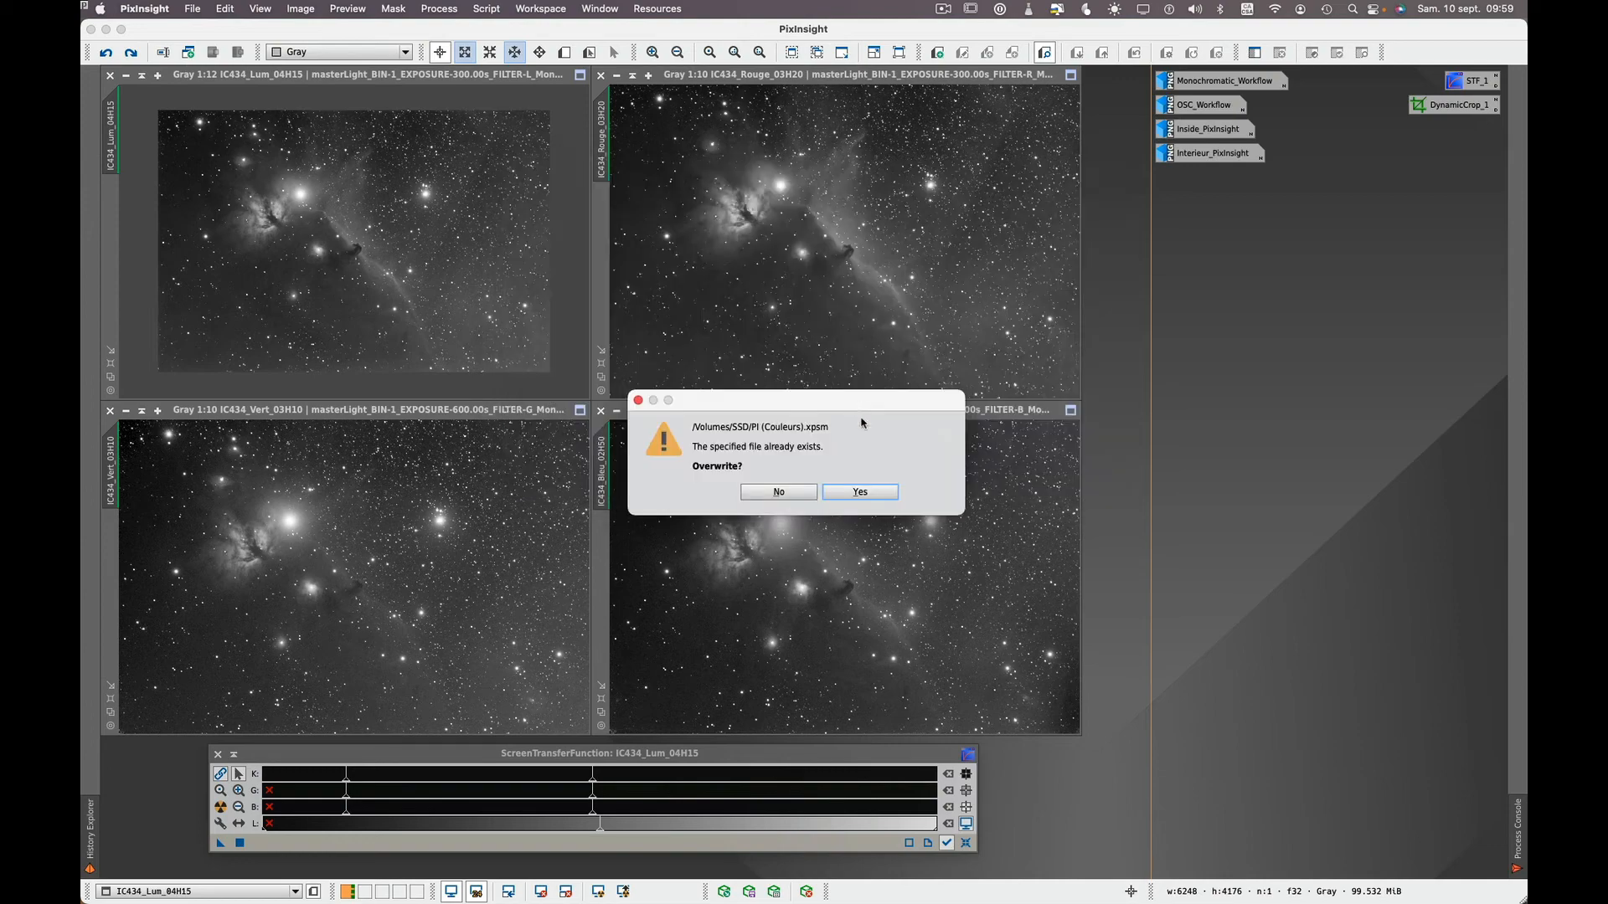
{"action": "left_click", "coordinate": [861, 493]}
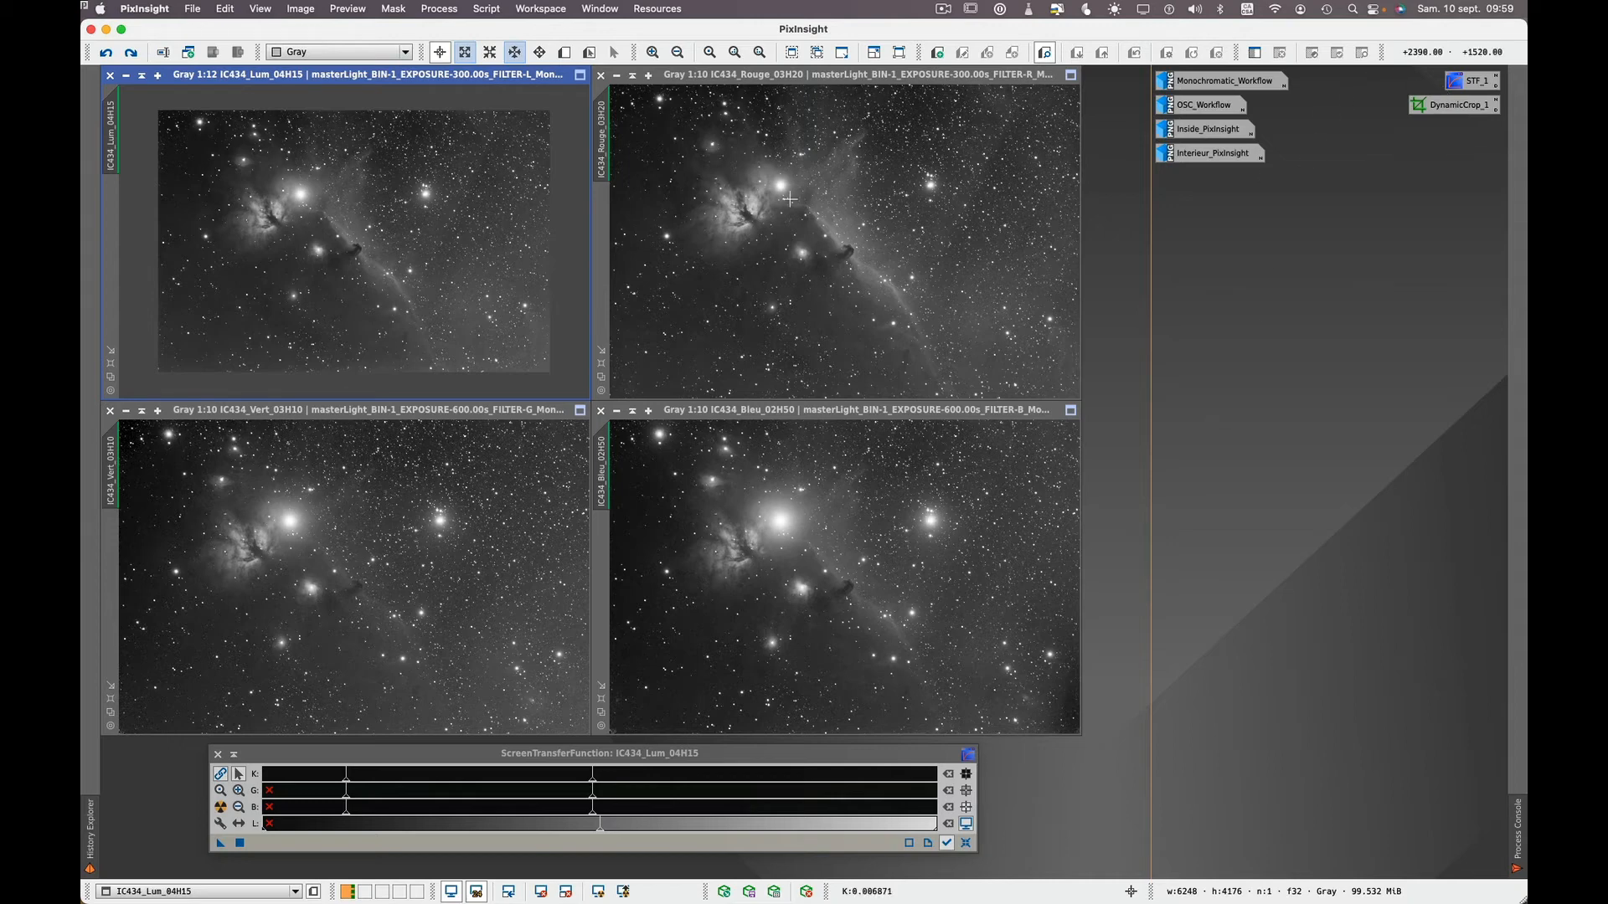
Step: Strengthen the screen stretch of the luminance image in ScreenTransferFunction to brighten the background at its upper-left corner
{"action": "scroll", "coordinate": [292, 232], "scroll_direction": "up", "scroll_amount": 2}
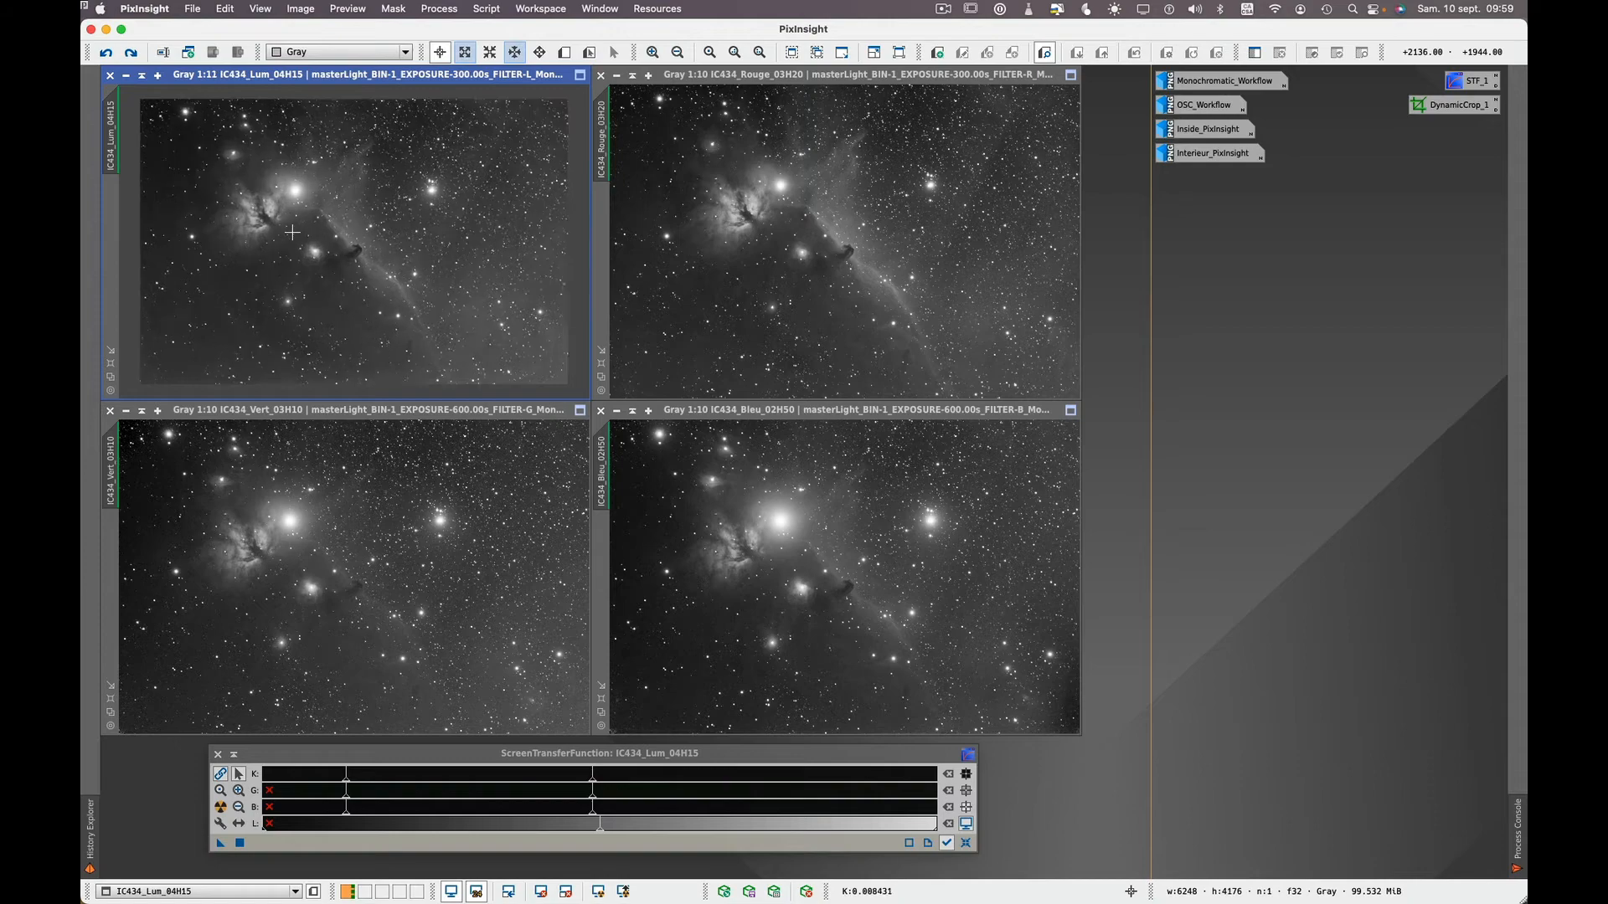
{"action": "scroll", "coordinate": [292, 232], "scroll_direction": "up", "scroll_amount": 6}
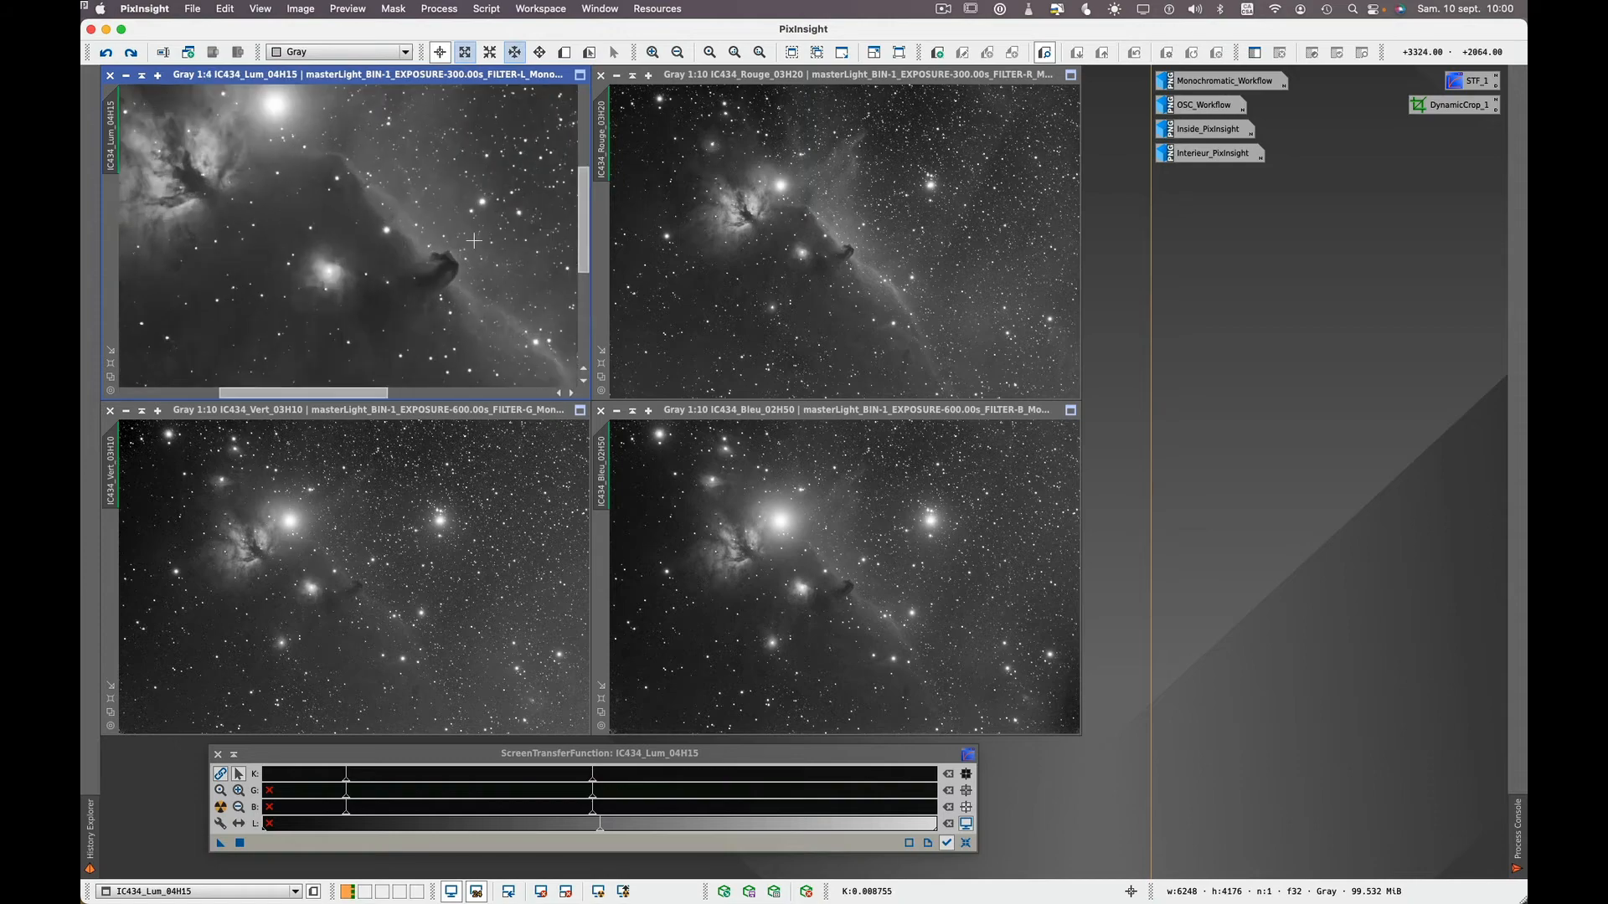
{"action": "left_click_drag", "start_coordinate": [585, 213], "coordinate": [584, 133]}
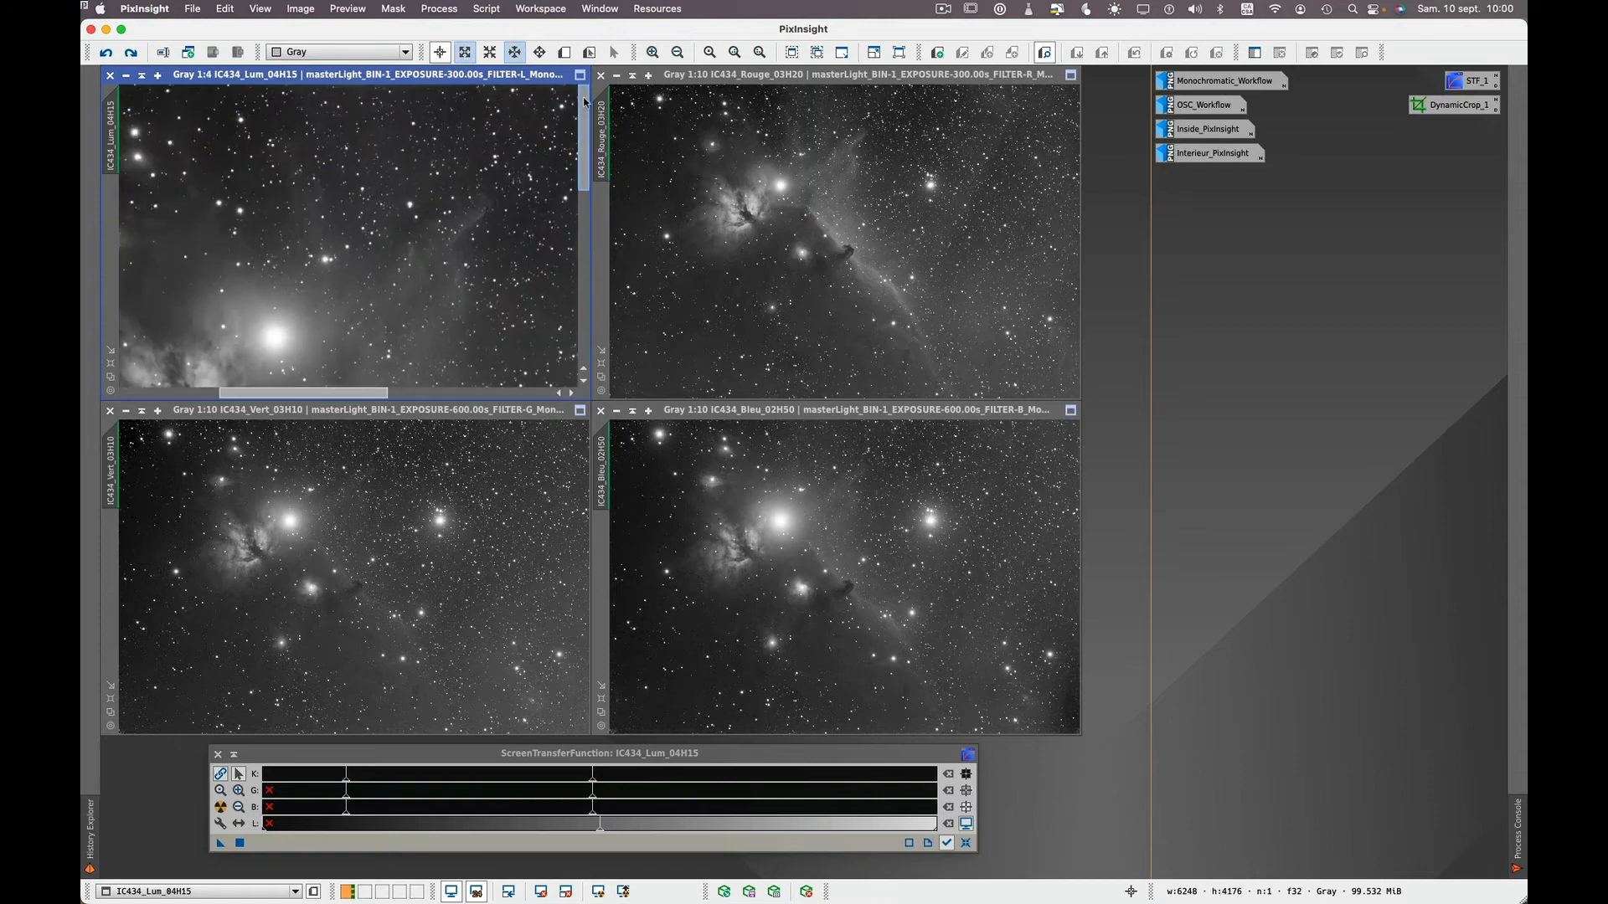
{"action": "left_click_drag", "start_coordinate": [335, 392], "coordinate": [219, 394]}
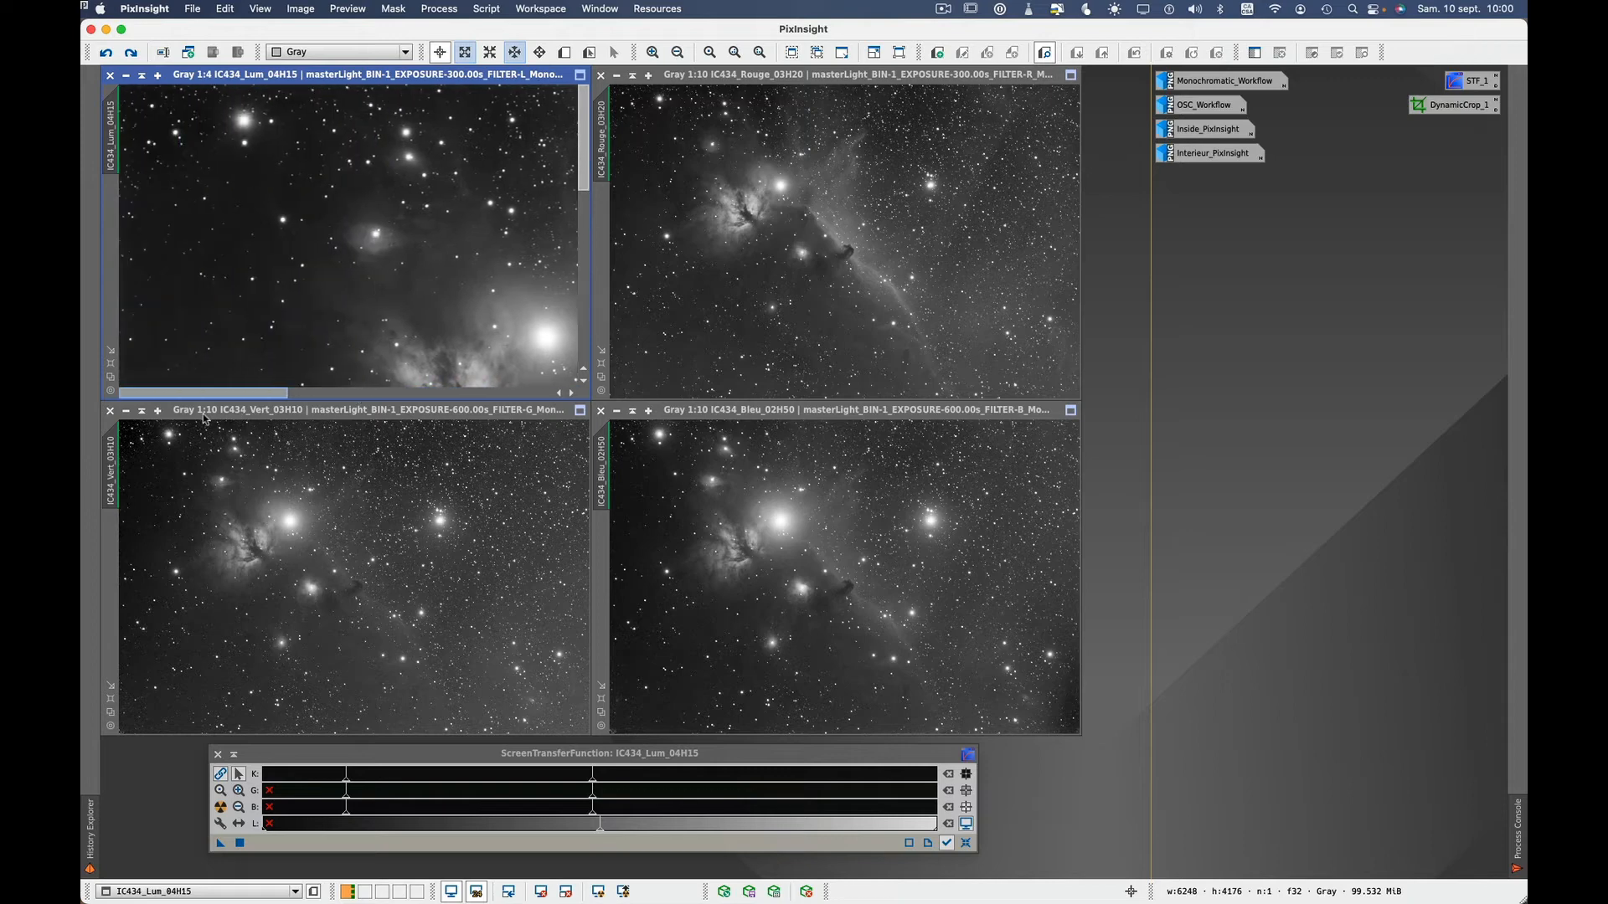
{"action": "left_click", "coordinate": [389, 759]}
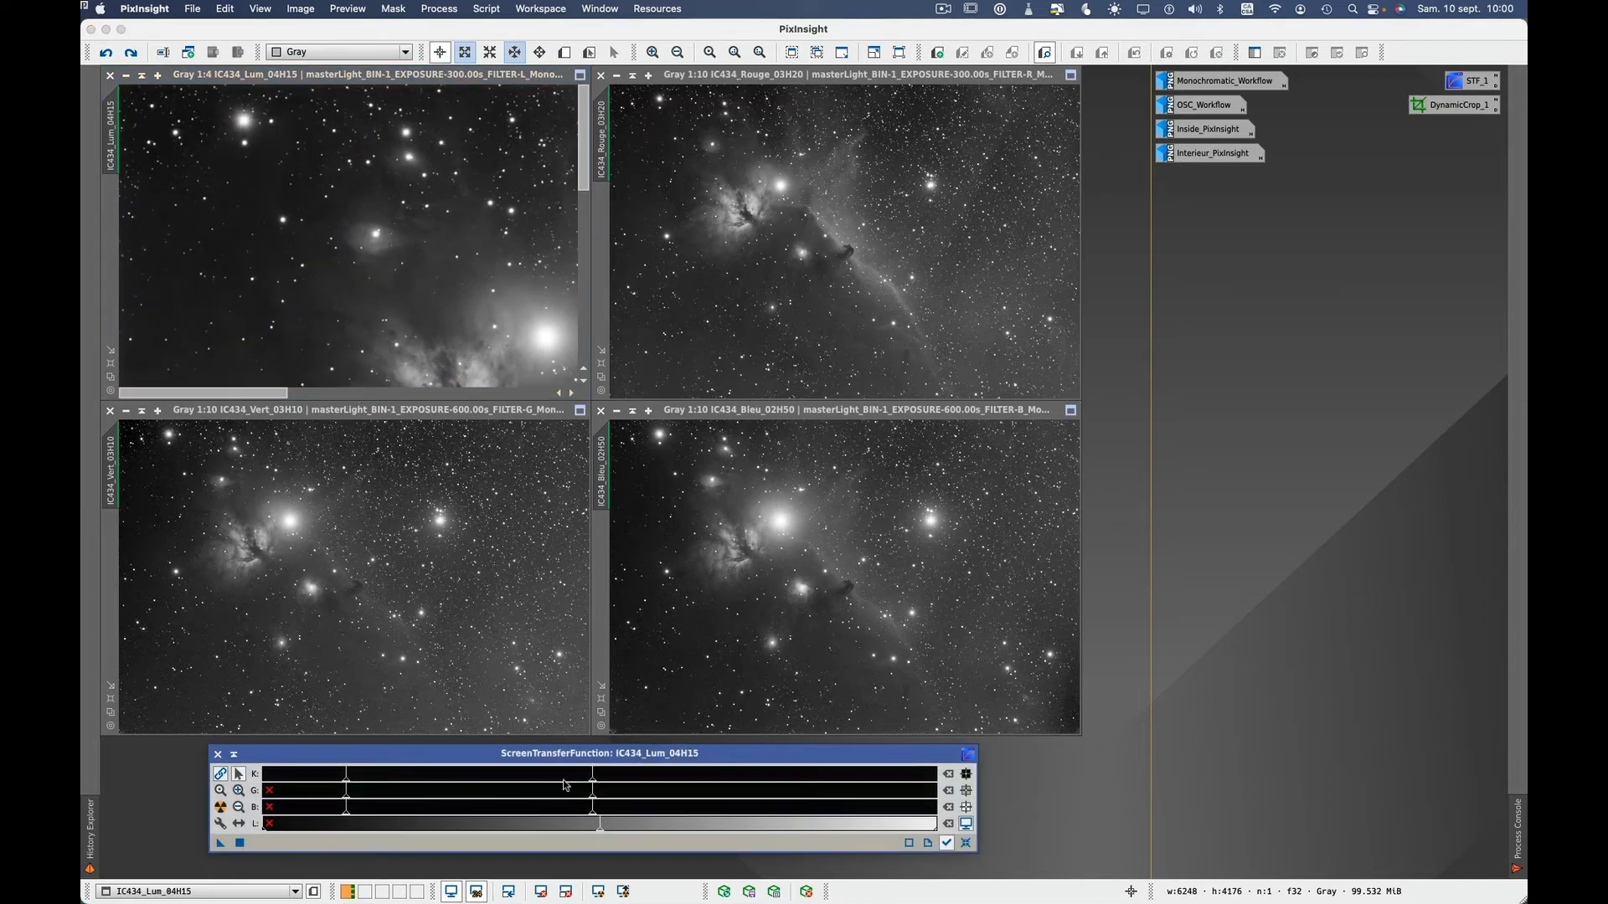
{"action": "mouse_move", "coordinate": [592, 788]}
{"action": "left_mouse_down"}
{"action": "mouse_move", "coordinate": [393, 787]}
{"action": "mouse_move", "coordinate": [817, 777]}
{"action": "mouse_move", "coordinate": [594, 780]}
{"action": "left_mouse_up"}
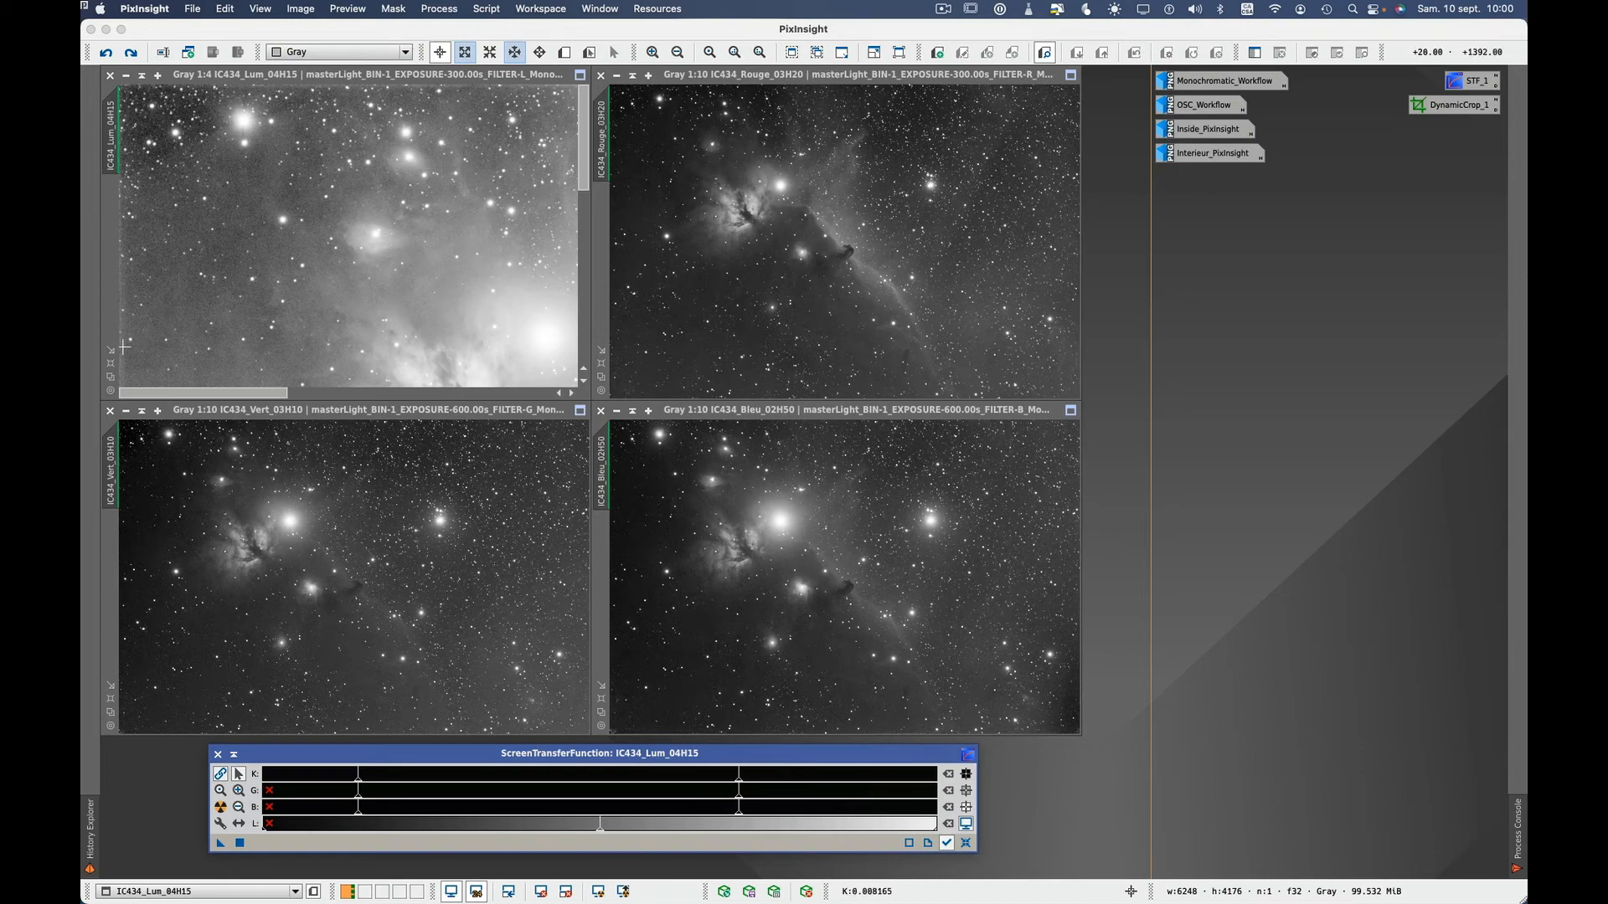
Step: Examine the left and bottom edges of the luminance image at up to 1:1 zoom for stacking borders
{"action": "left_click_drag", "start_coordinate": [583, 160], "coordinate": [590, 284]}
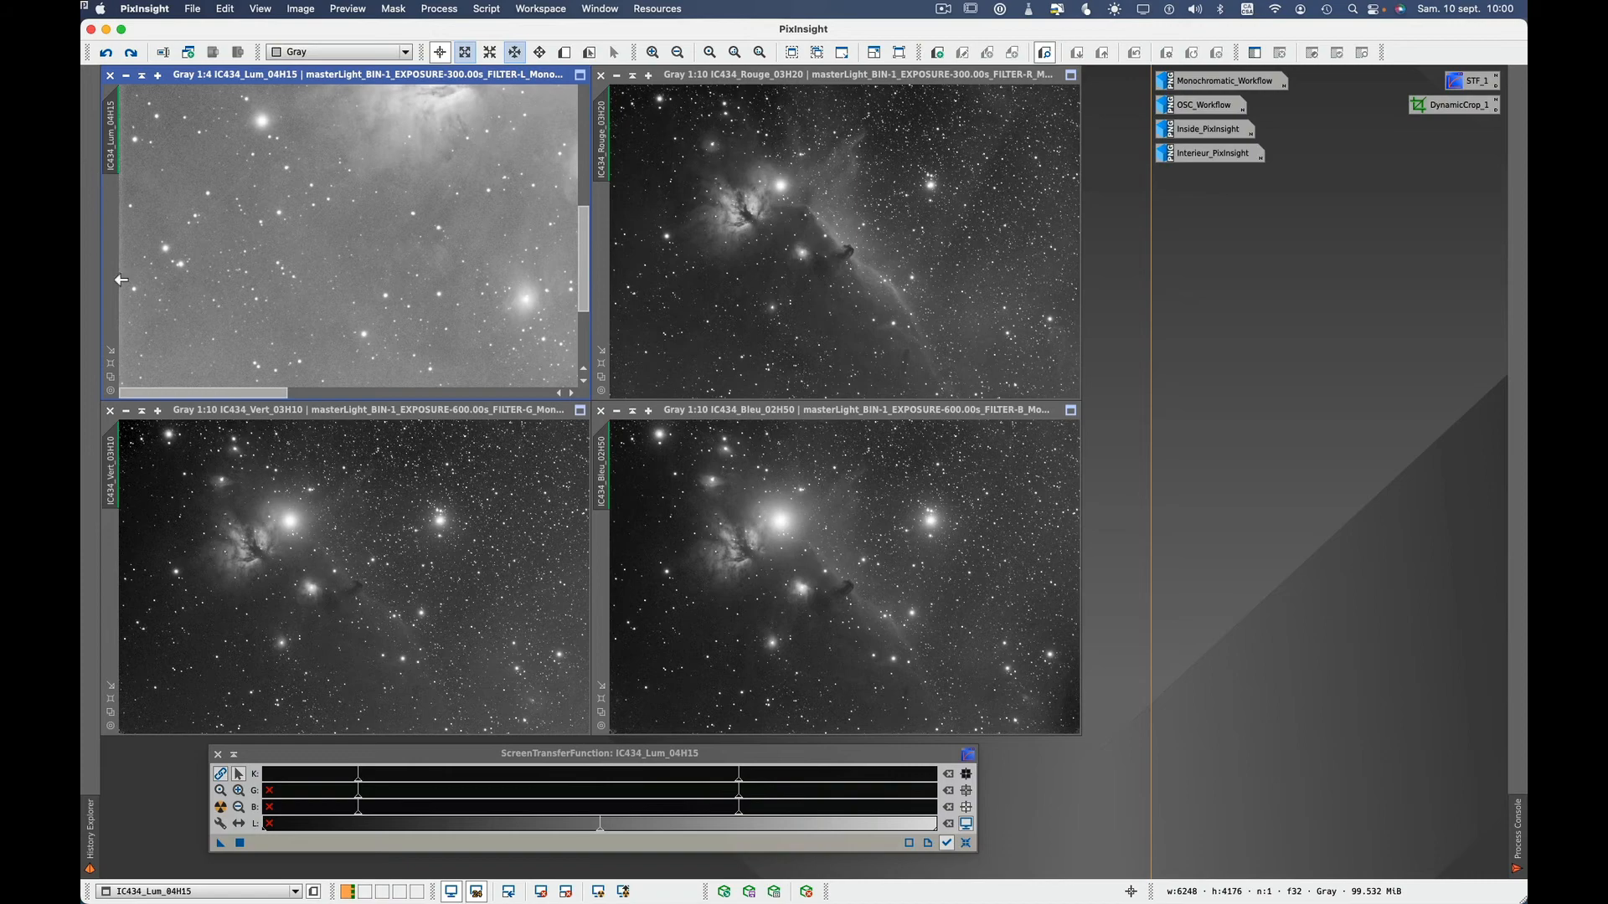
{"action": "scroll", "coordinate": [130, 271], "scroll_direction": "up", "scroll_amount": 1}
{"action": "scroll", "coordinate": [130, 270], "scroll_direction": "up", "scroll_amount": 1}
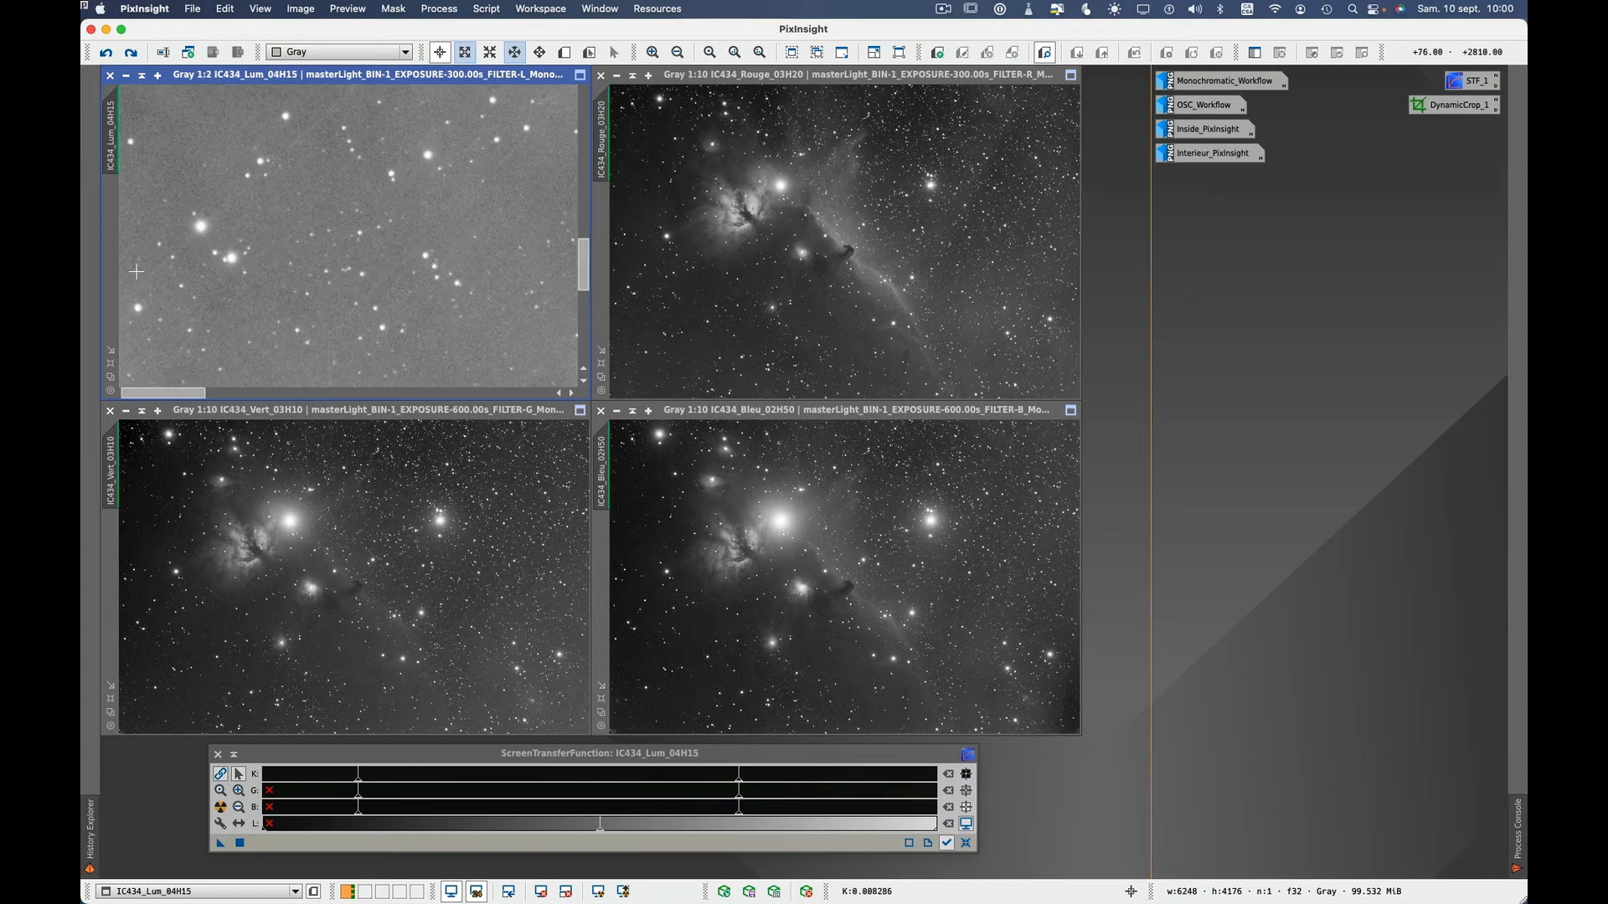
{"action": "scroll", "coordinate": [136, 271], "scroll_direction": "up", "scroll_amount": 1}
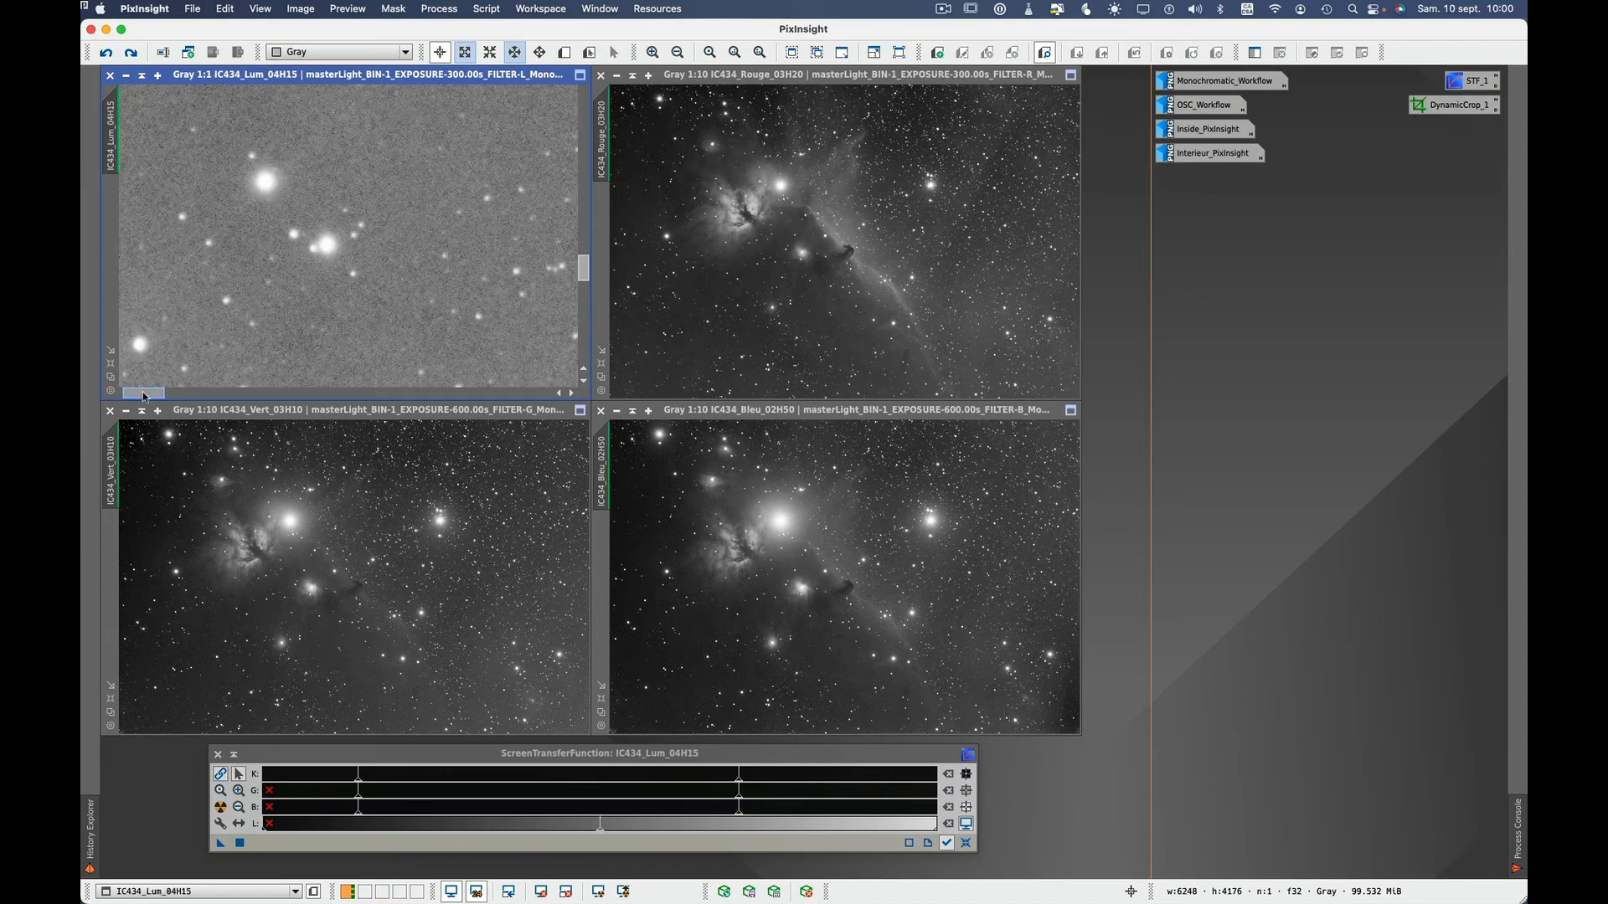
{"action": "left_click_drag", "start_coordinate": [145, 397], "coordinate": [129, 399]}
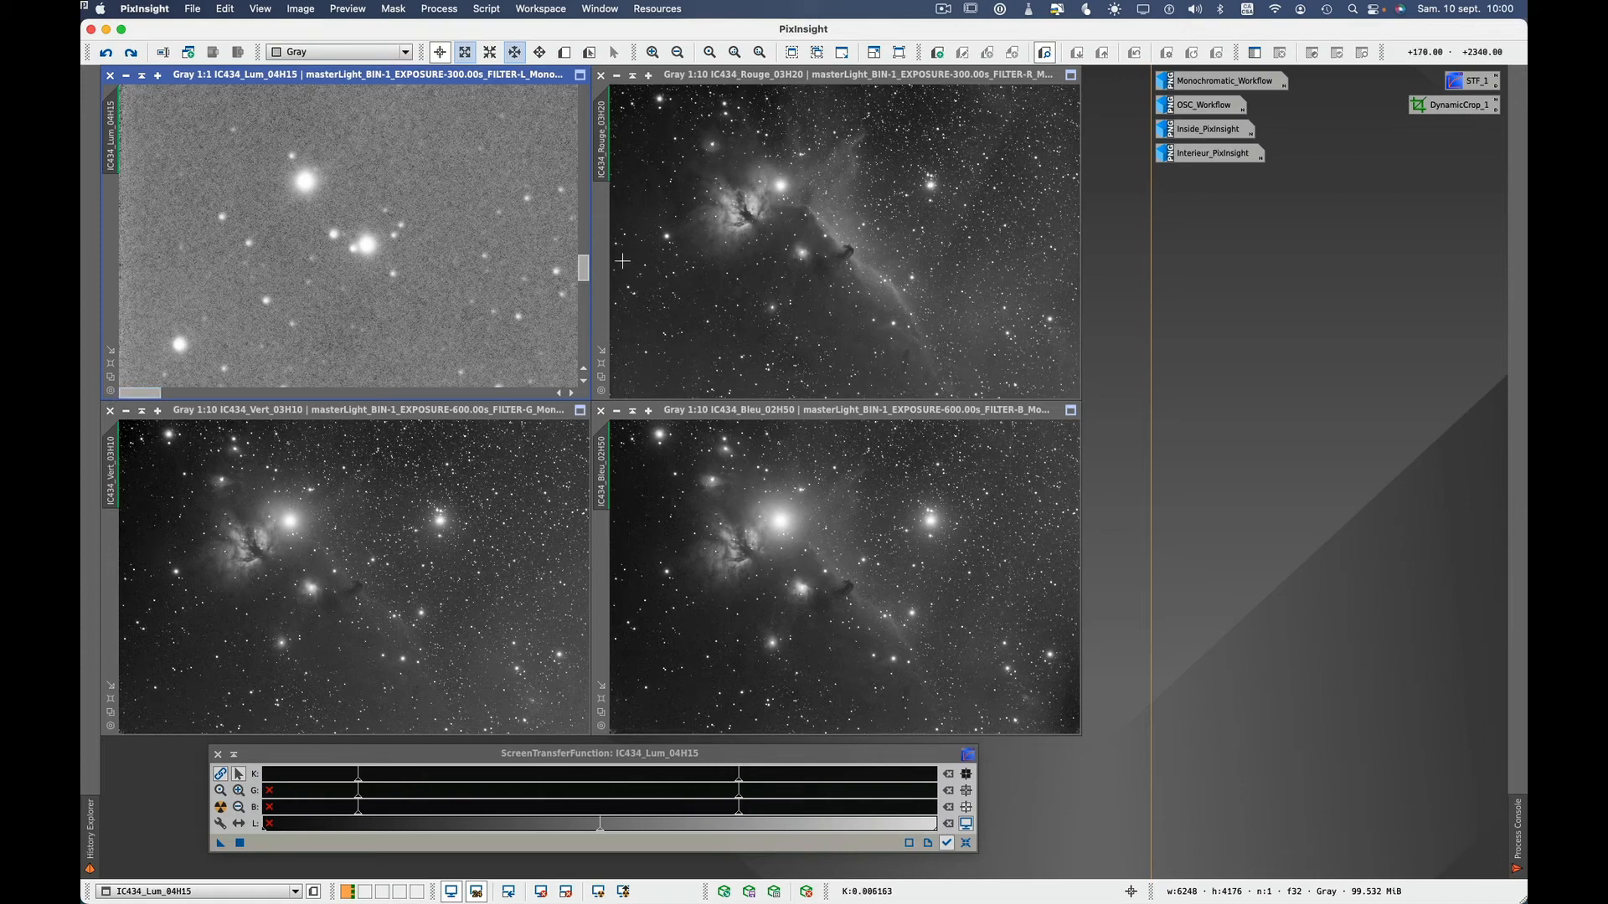
{"action": "left_click_drag", "start_coordinate": [585, 268], "coordinate": [596, 358]}
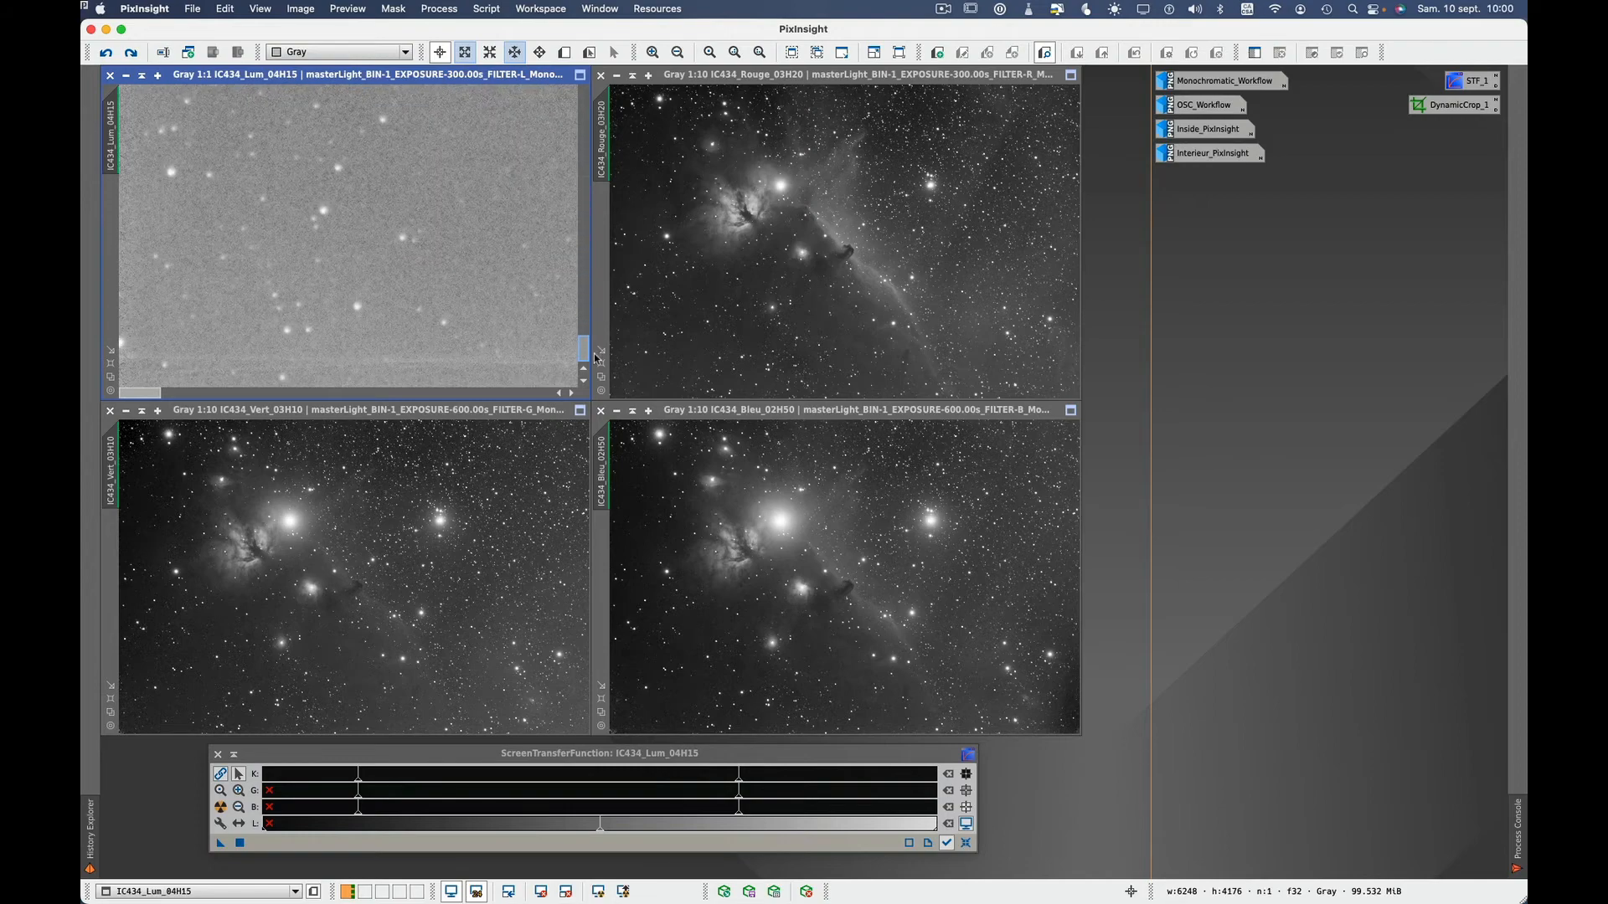
{"action": "left_click_drag", "start_coordinate": [146, 399], "coordinate": [553, 395]}
Step: Auto-stretch the red image in ScreenTransferFunction and strengthen its midtones stretch to brighten the background
{"action": "left_click", "coordinate": [772, 293]}
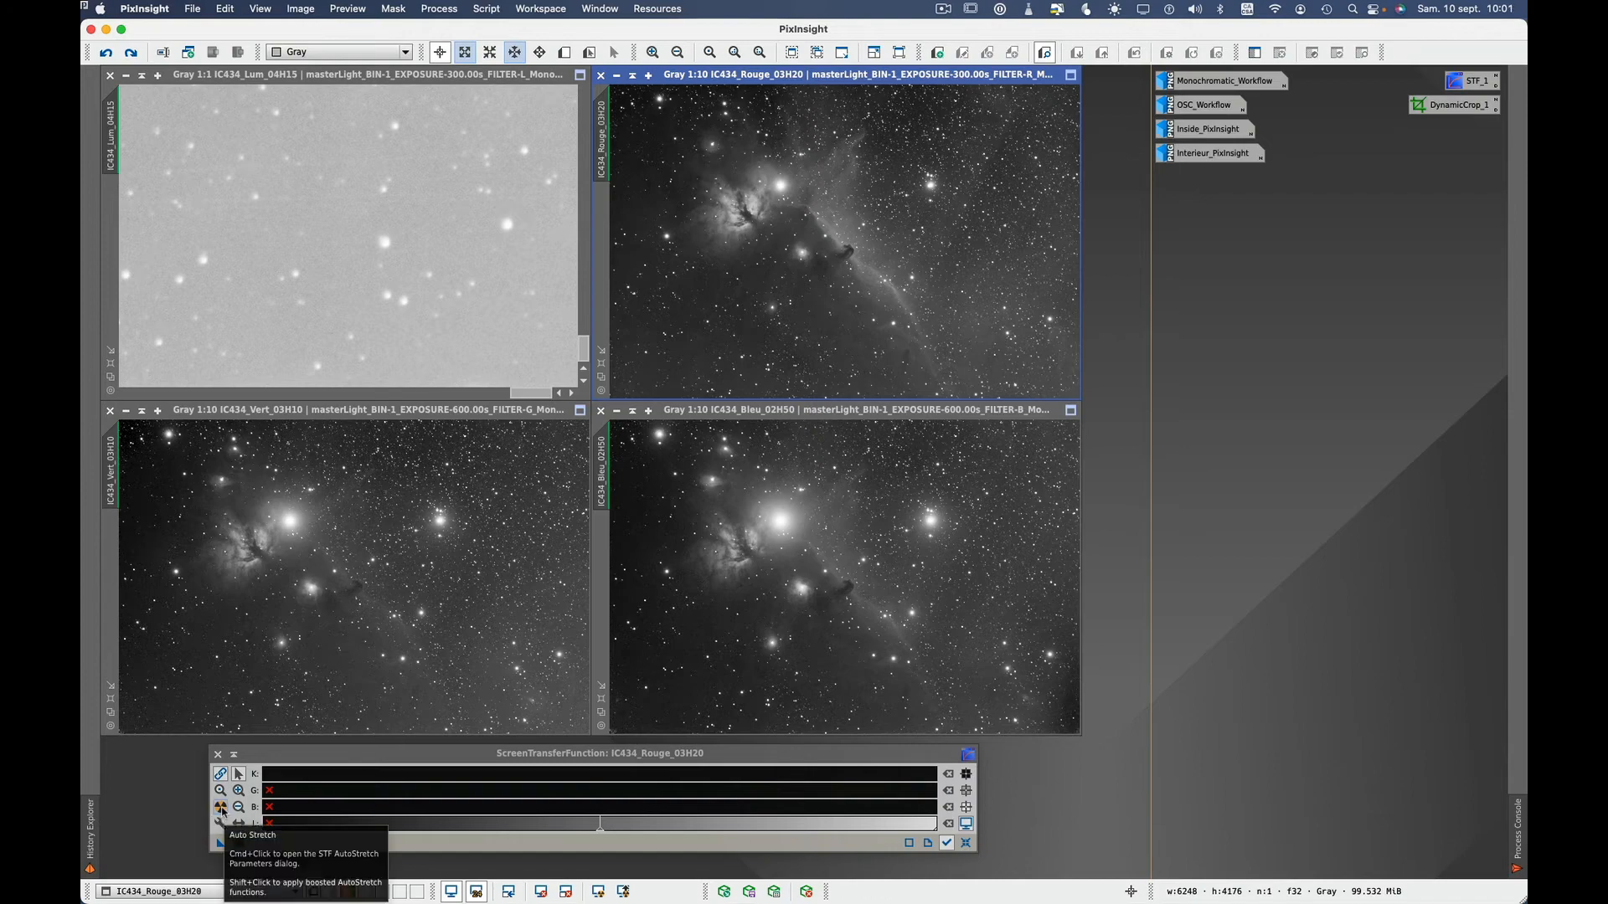
{"action": "left_click", "coordinate": [221, 809]}
{"action": "left_click", "coordinate": [221, 809]}
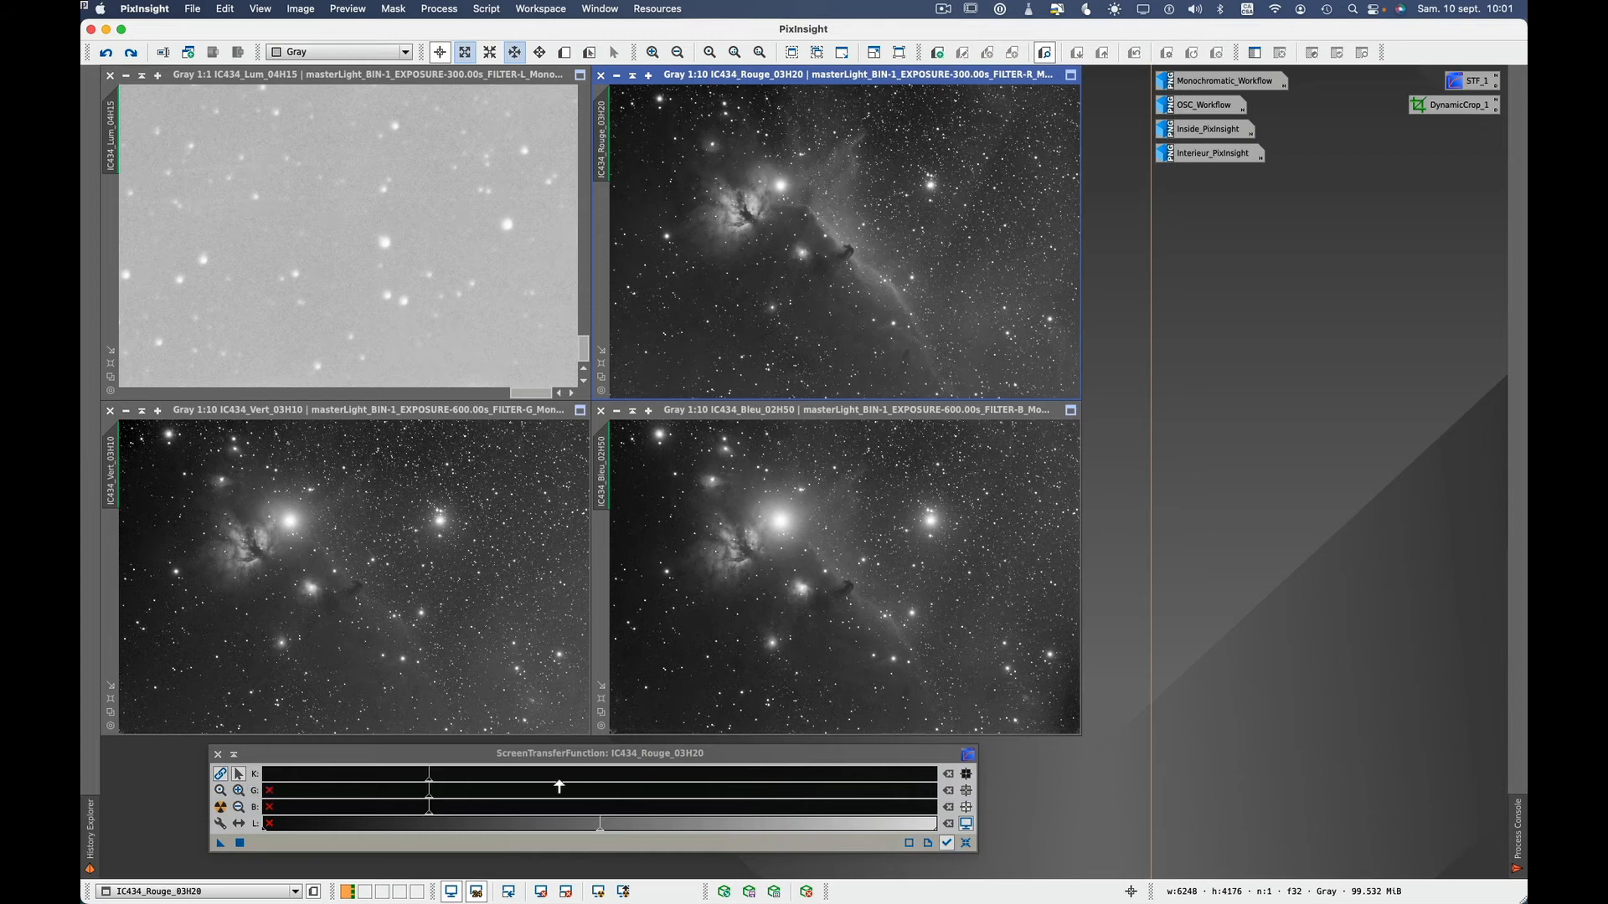
{"action": "scroll", "coordinate": [555, 783], "scroll_direction": "up", "scroll_amount": 5}
{"action": "scroll", "coordinate": [491, 783], "scroll_direction": "up", "scroll_amount": 5}
{"action": "scroll", "coordinate": [592, 783], "scroll_direction": "up", "scroll_amount": 2}
{"action": "left_click_drag", "start_coordinate": [792, 783], "coordinate": [467, 794]}
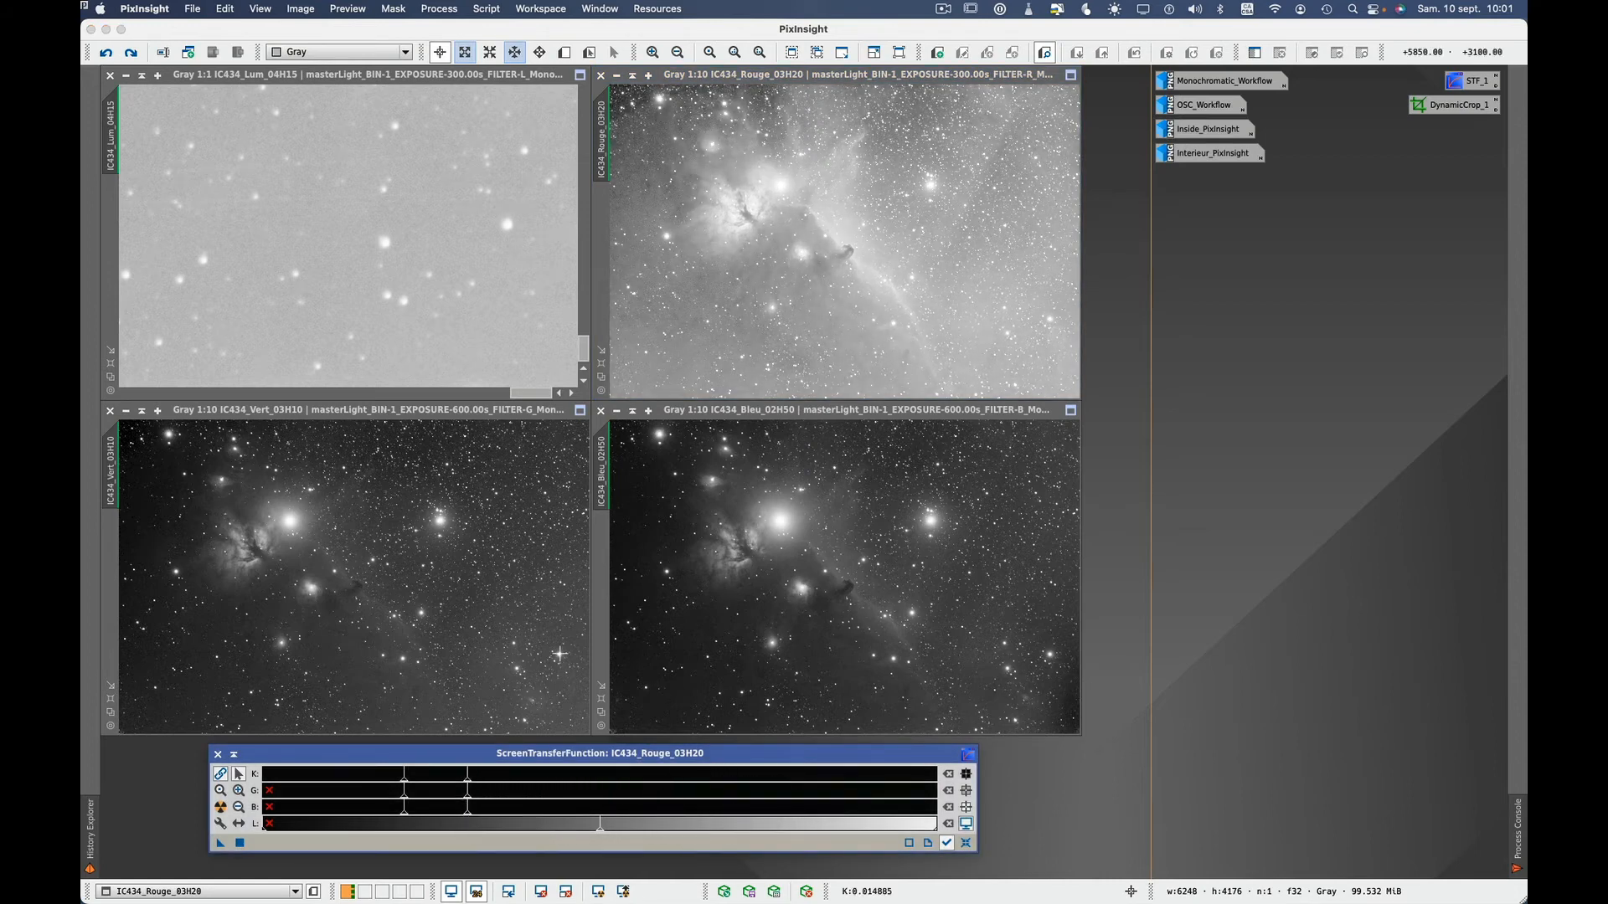
Step: Examine the bottom and right edges of the red image at 1:2 zoom for stacking borders
{"action": "left_click", "coordinate": [710, 304]}
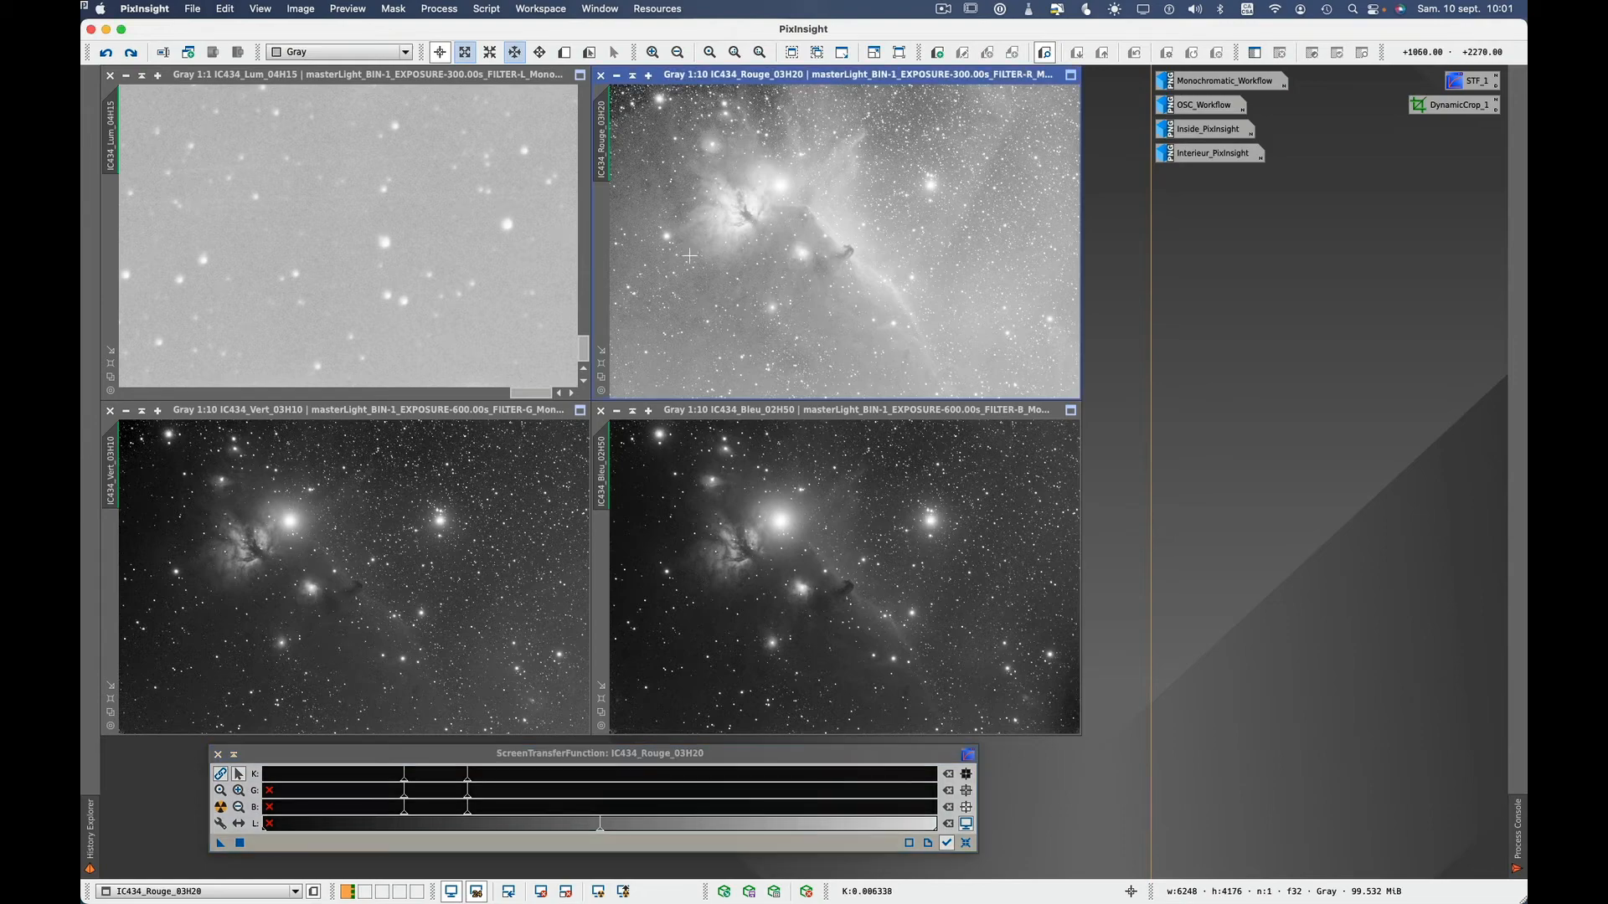
{"action": "scroll", "coordinate": [685, 261], "scroll_direction": "up", "scroll_amount": 5}
{"action": "scroll", "coordinate": [685, 263], "scroll_direction": "up", "scroll_amount": 3}
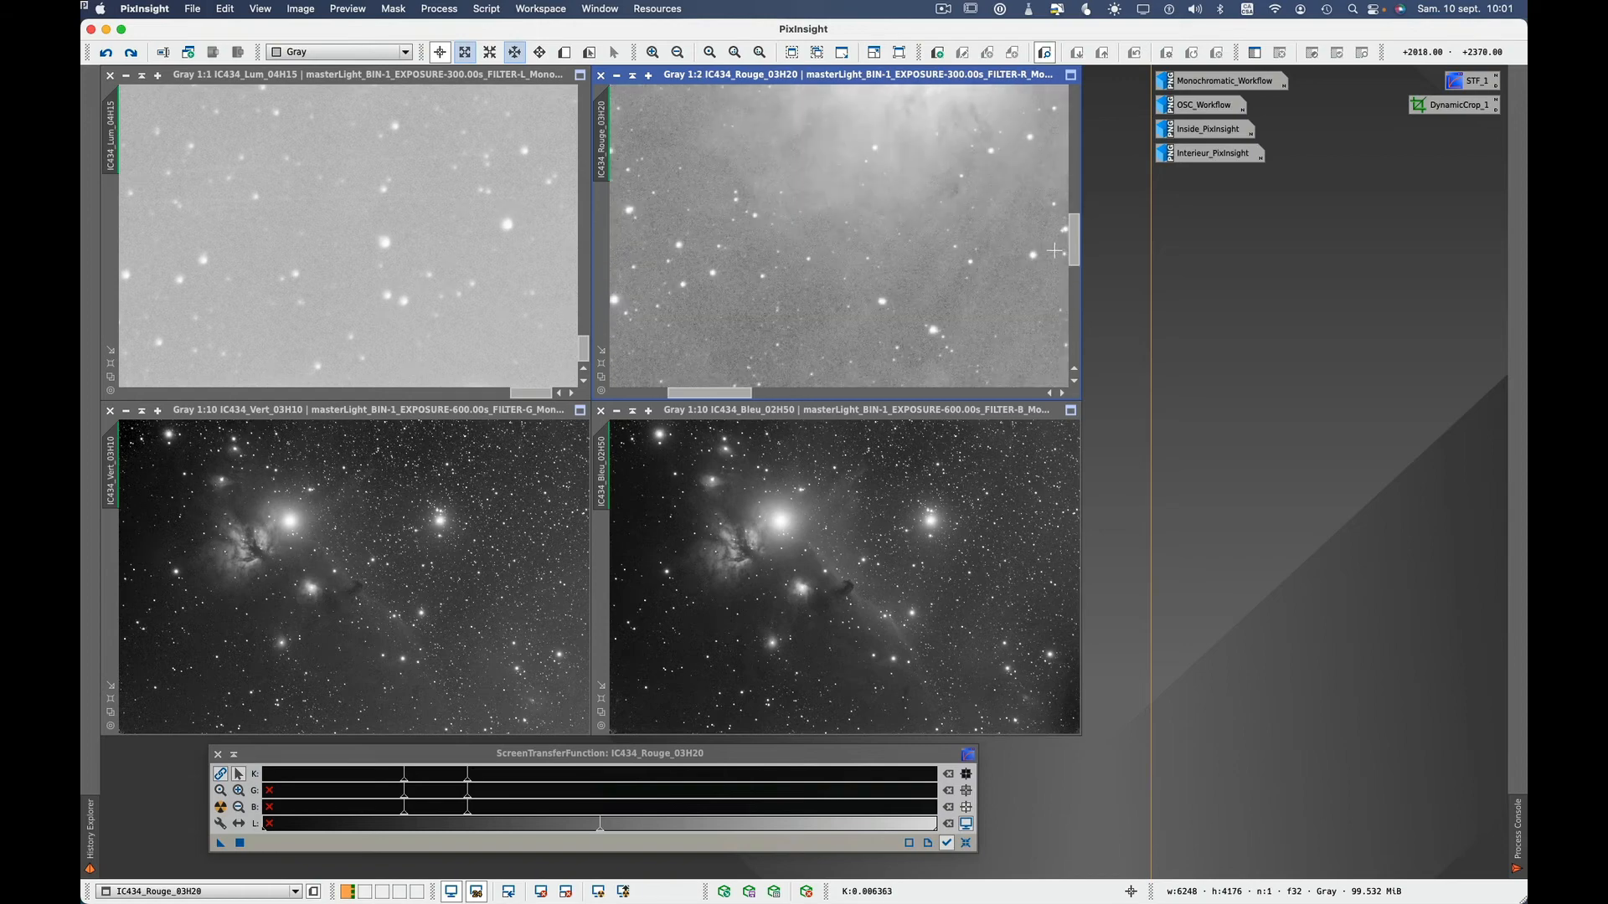
{"action": "left_click_drag", "start_coordinate": [1075, 255], "coordinate": [1075, 352]}
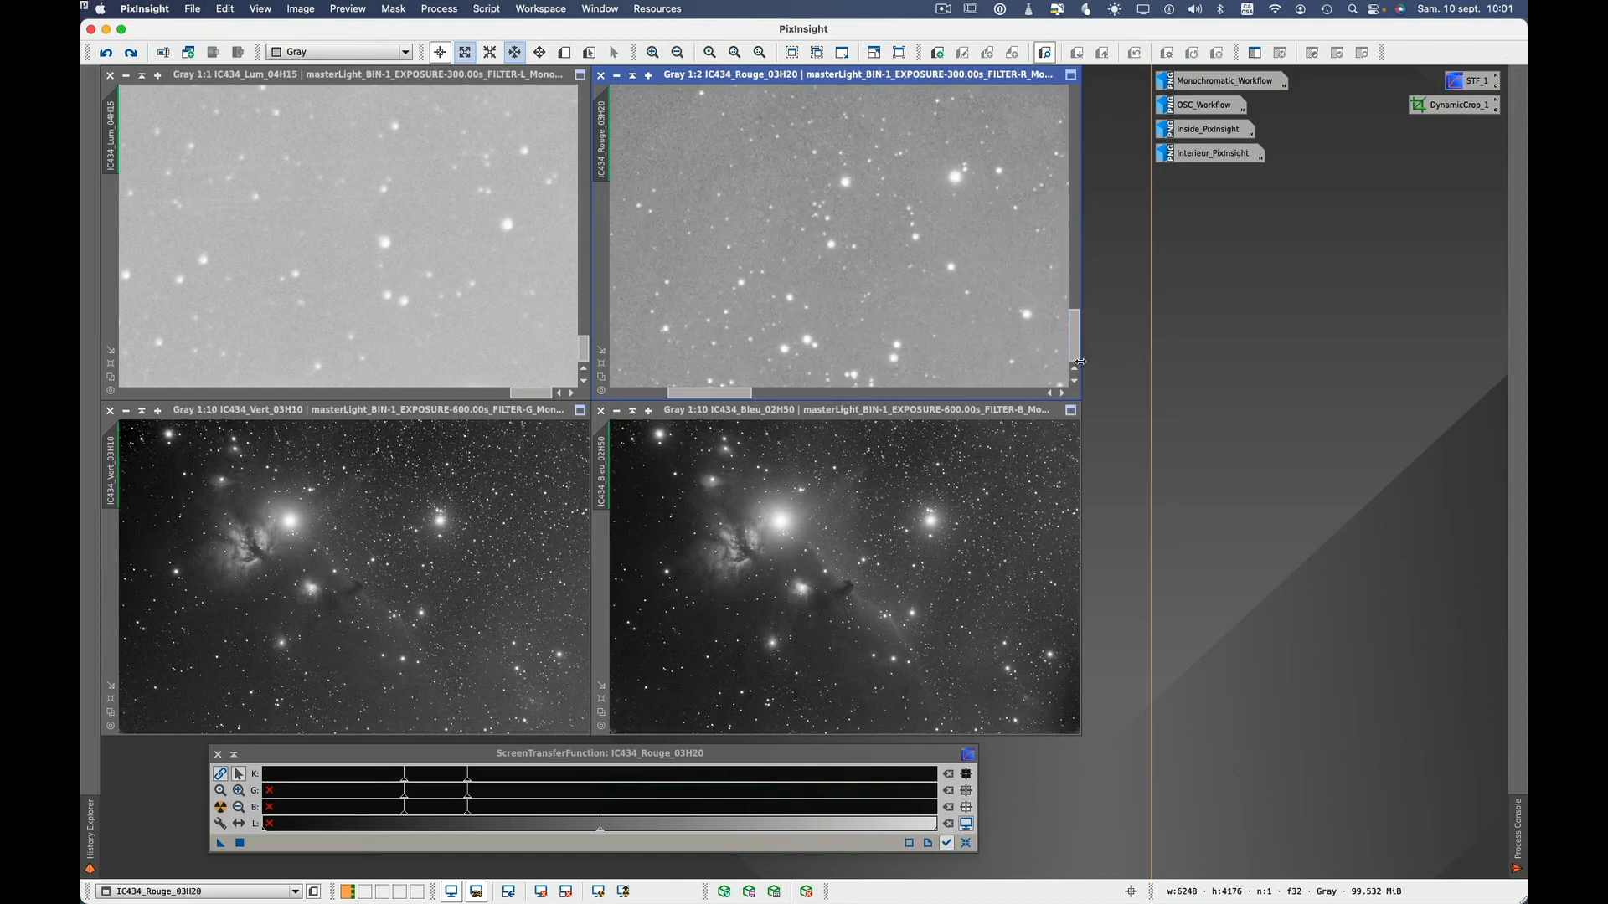
{"action": "left_click_drag", "start_coordinate": [750, 397], "coordinate": [1078, 306]}
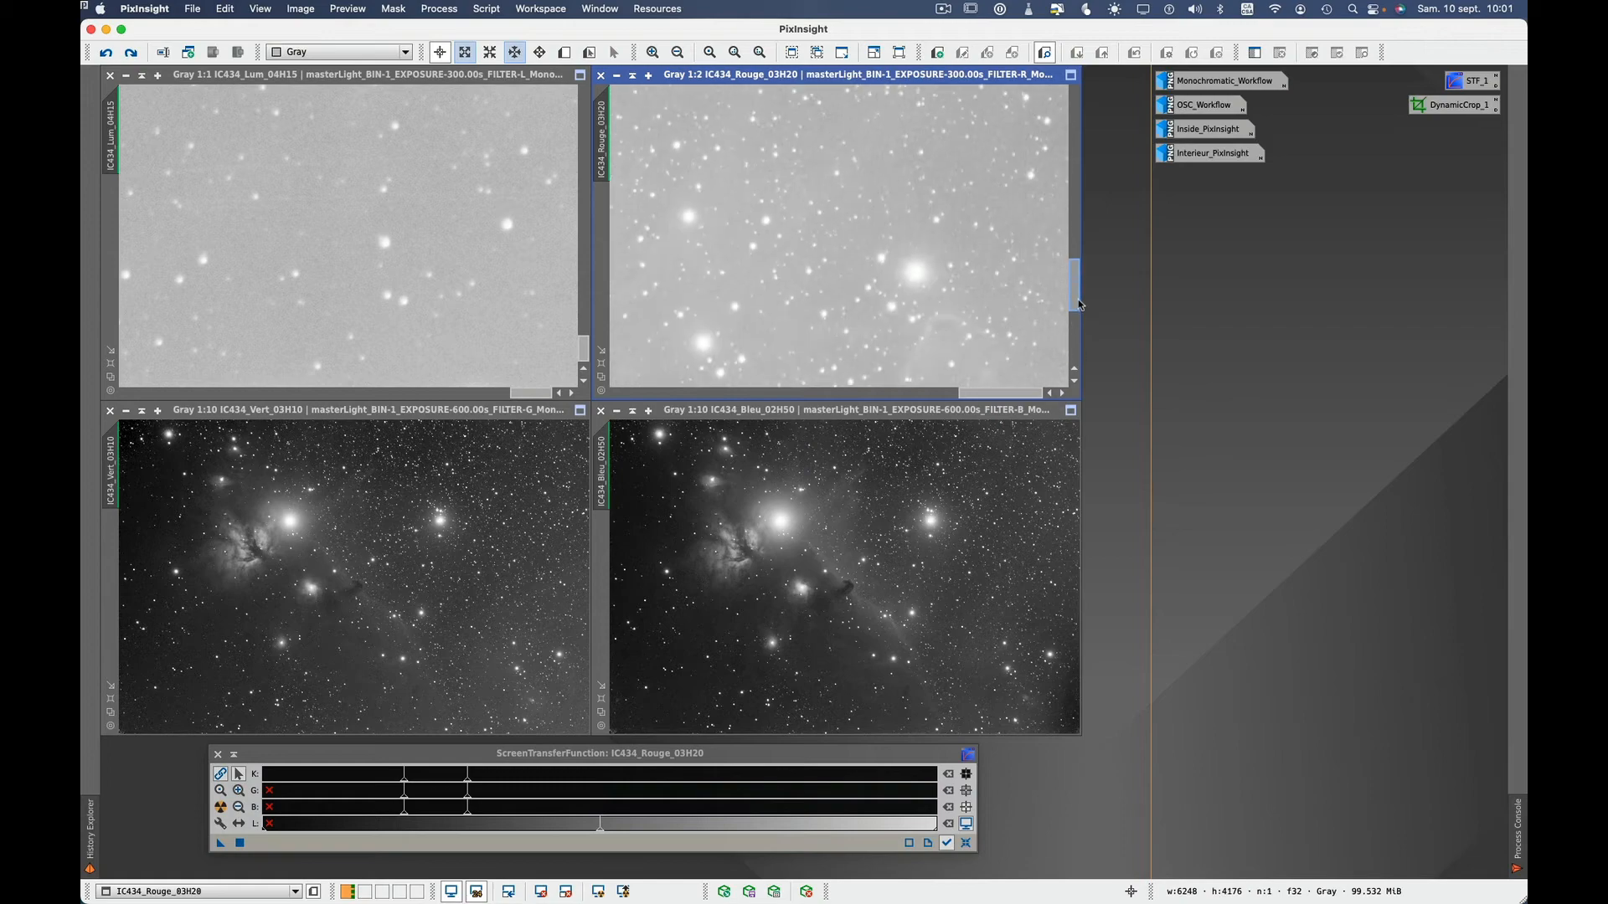
Step: Open the DynamicCrop_1 process for the blue image and reset its crop frame to the full image
{"action": "left_click", "coordinate": [764, 486]}
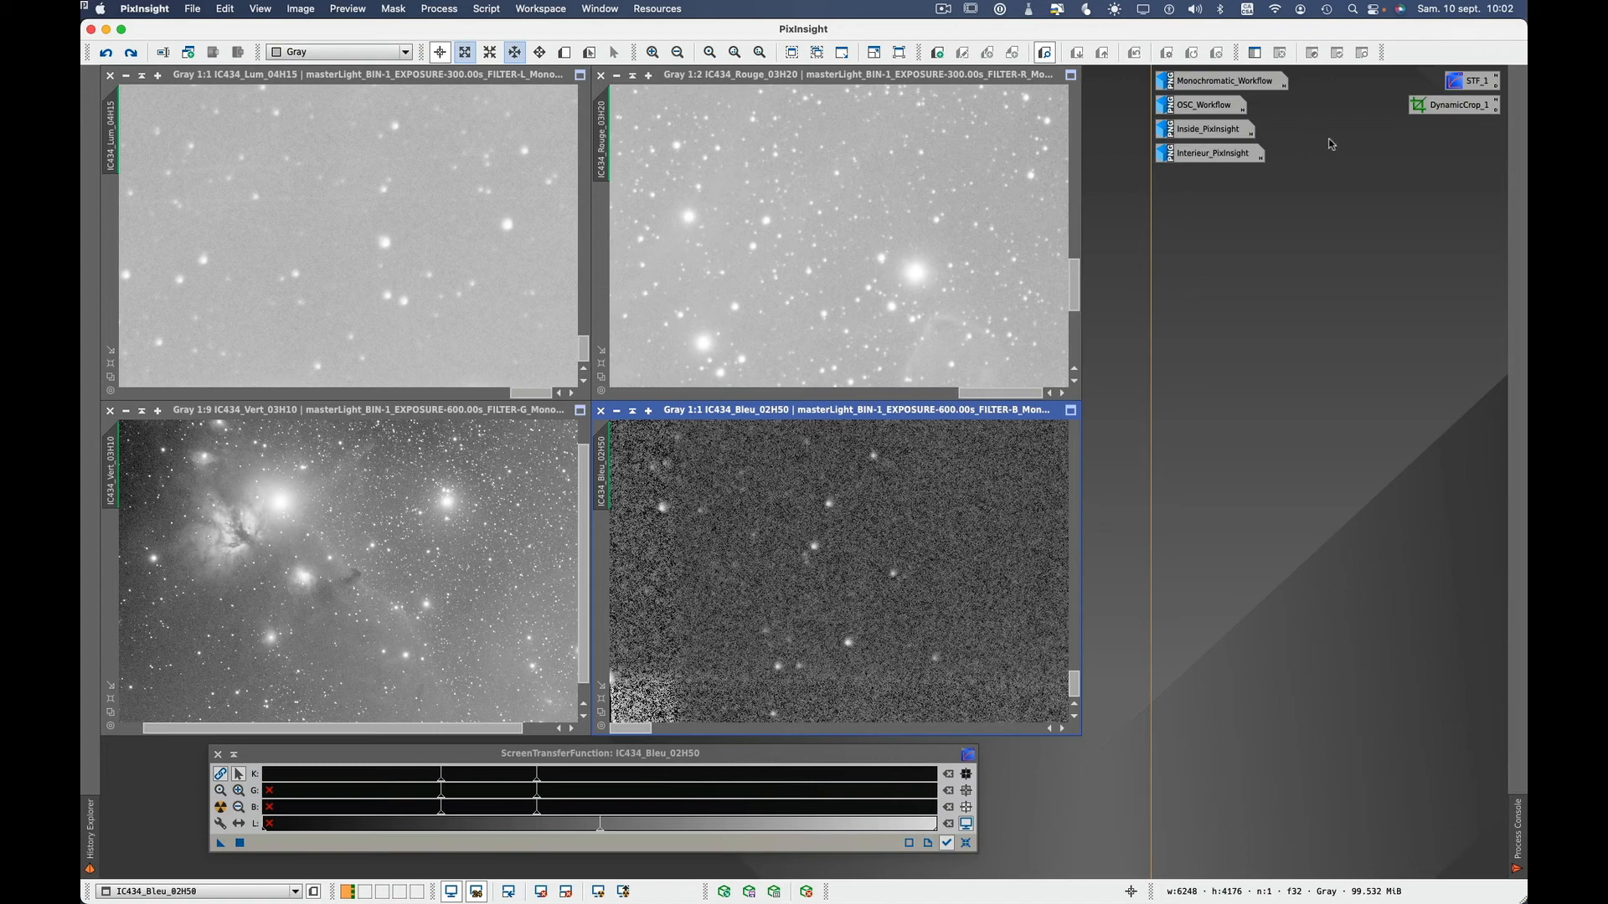
{"action": "double_click", "coordinate": [1471, 108]}
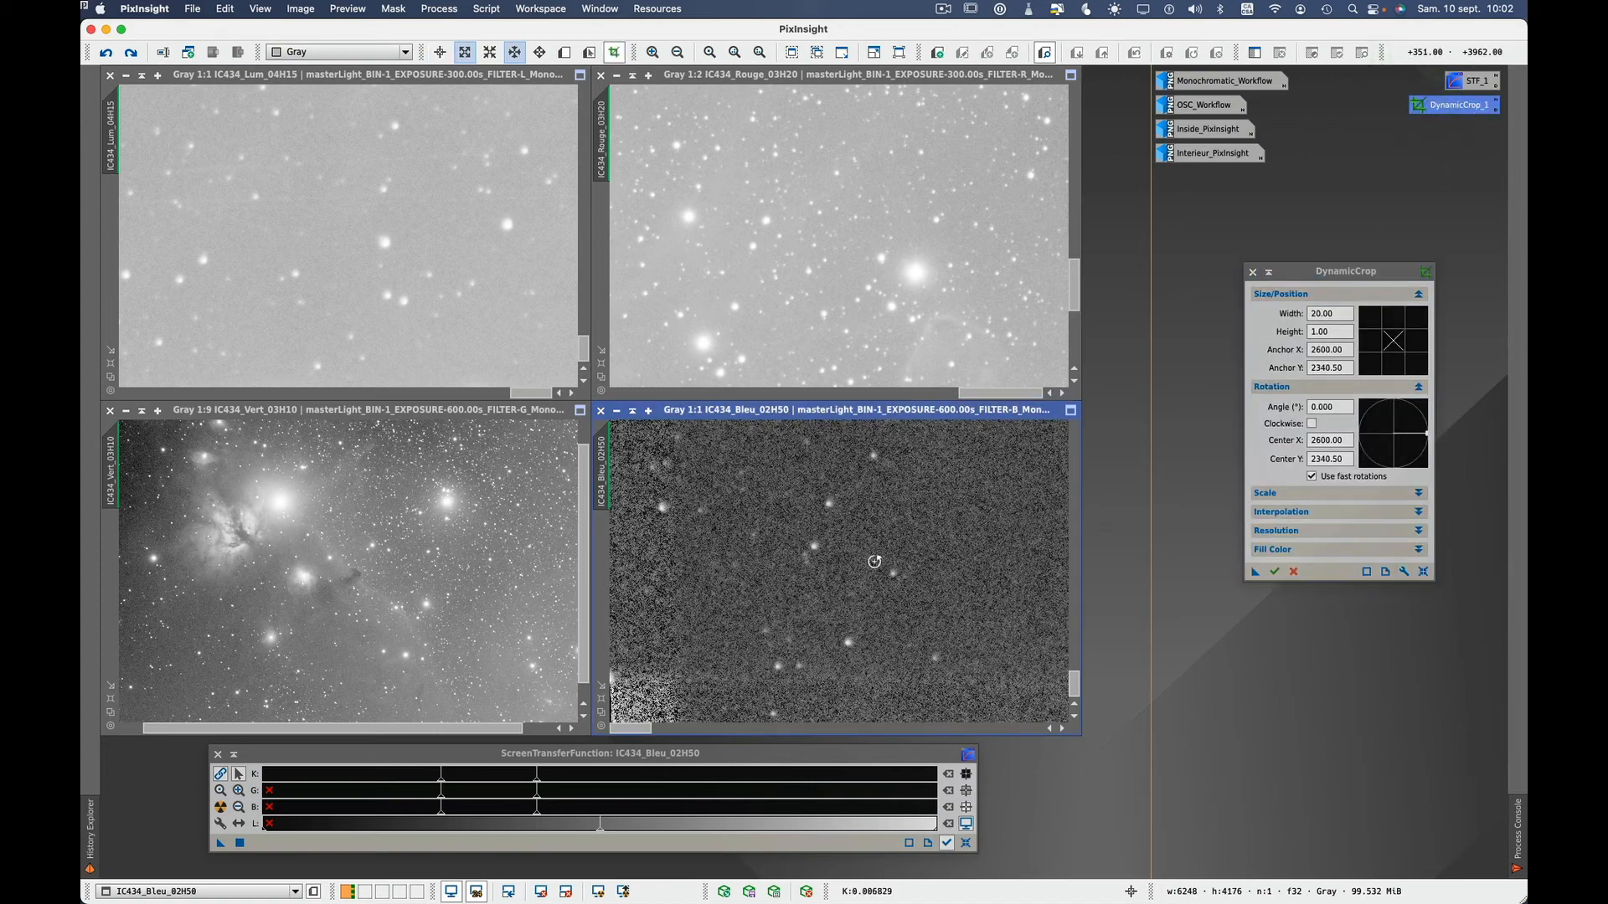
{"action": "scroll", "coordinate": [805, 638], "scroll_direction": "down", "scroll_amount": 1}
{"action": "scroll", "coordinate": [806, 638], "scroll_direction": "down", "scroll_amount": 4}
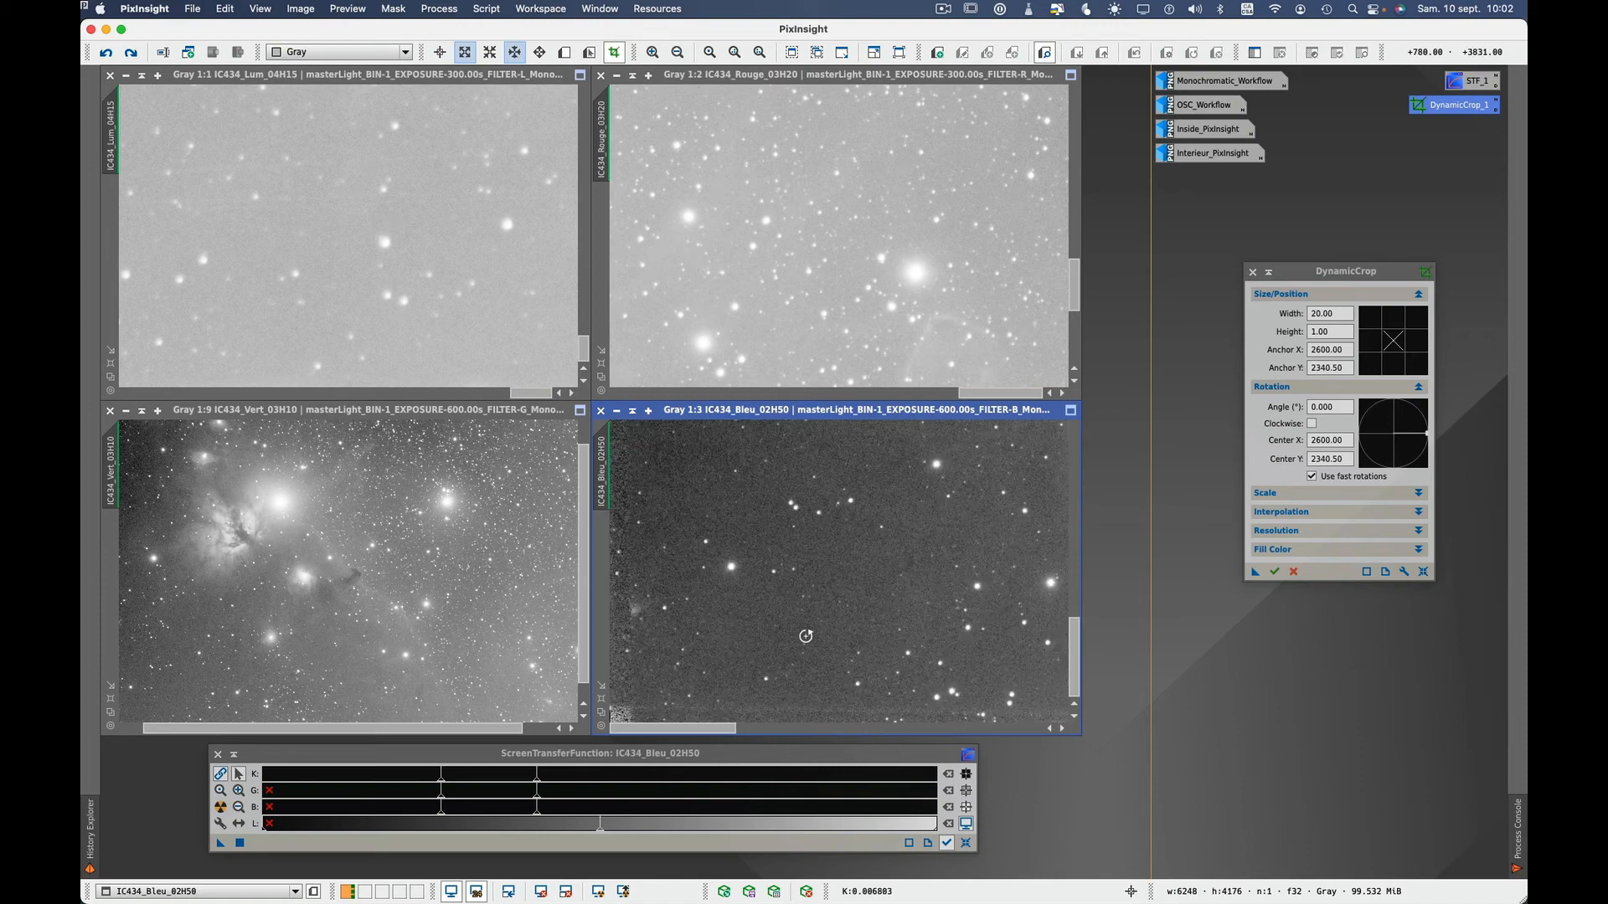
{"action": "scroll", "coordinate": [806, 637], "scroll_direction": "down", "scroll_amount": 2}
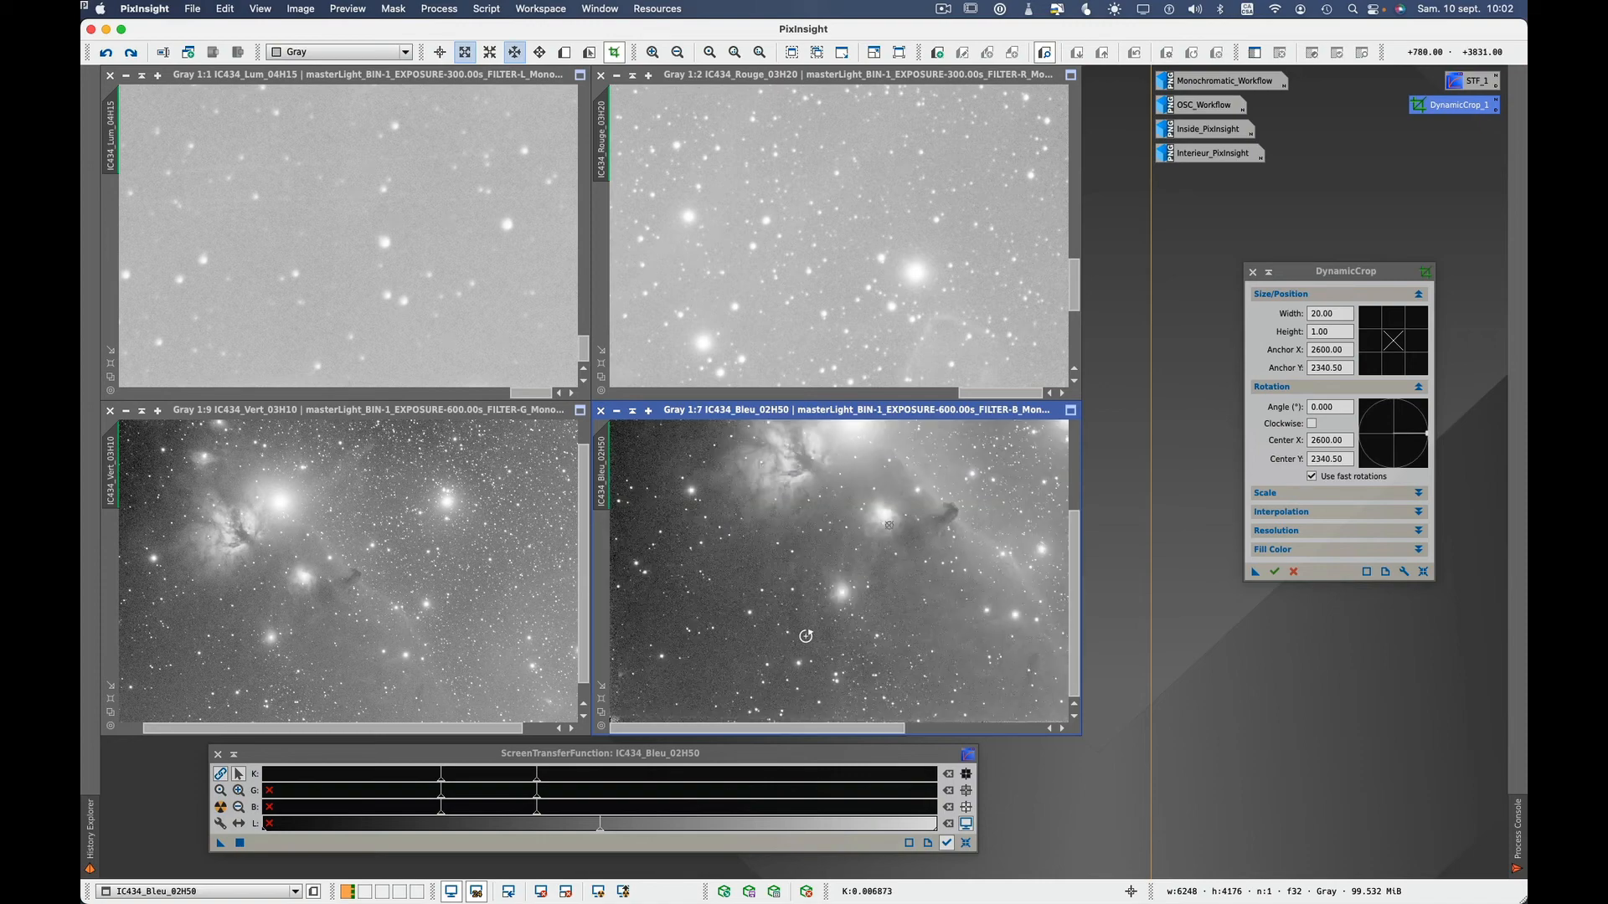
{"action": "scroll", "coordinate": [805, 637], "scroll_direction": "down", "scroll_amount": 1}
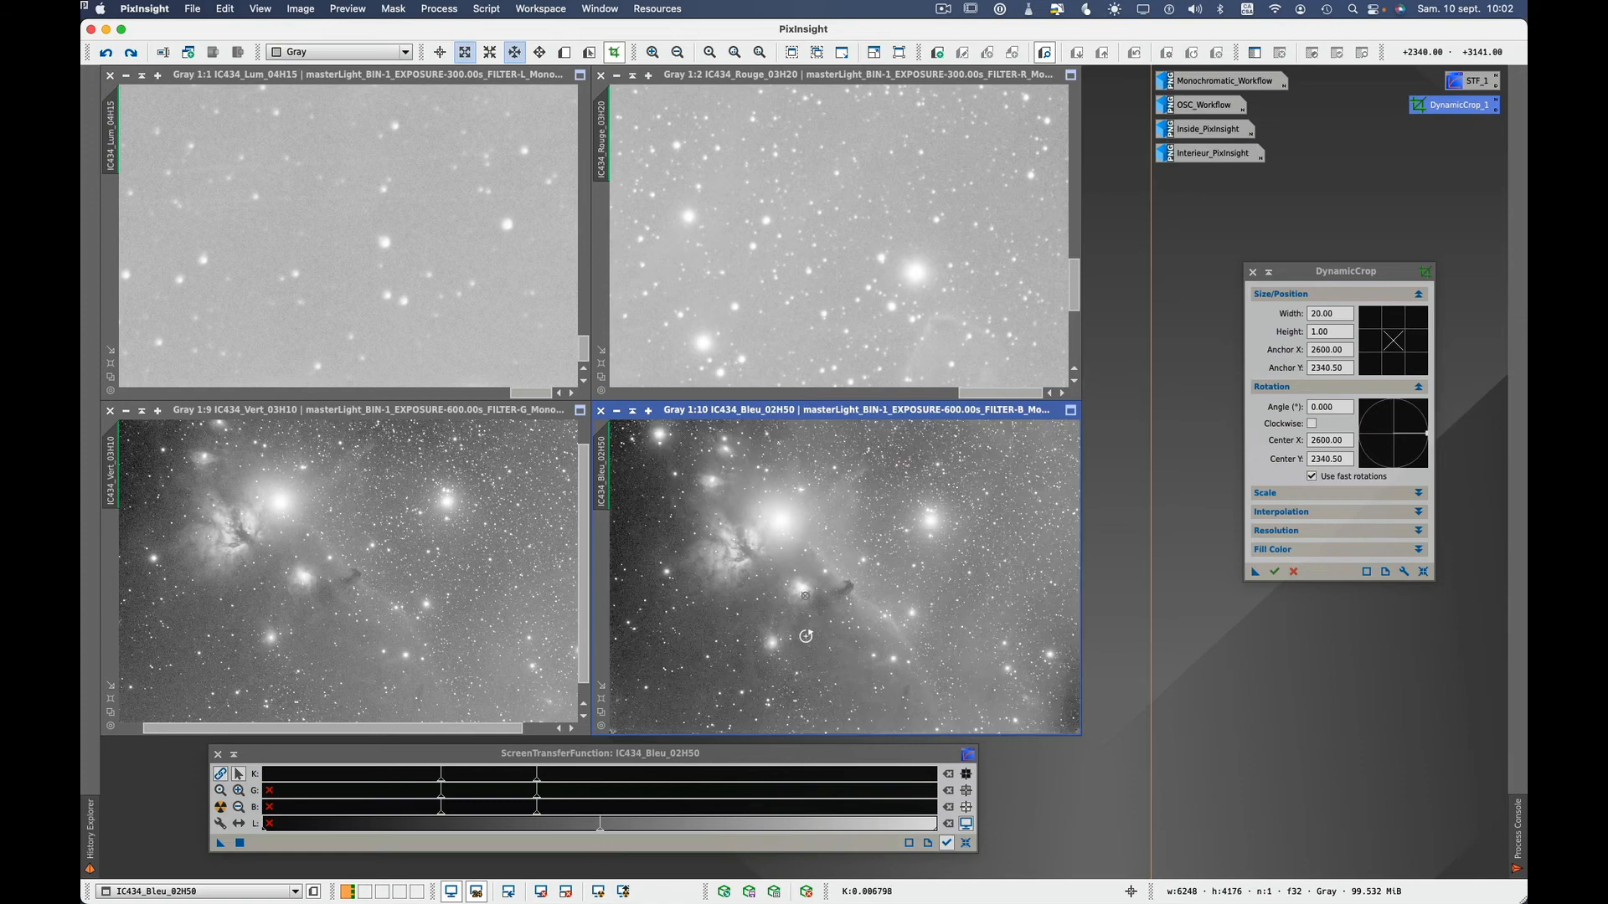
{"action": "scroll", "coordinate": [806, 637], "scroll_direction": "down", "scroll_amount": 1}
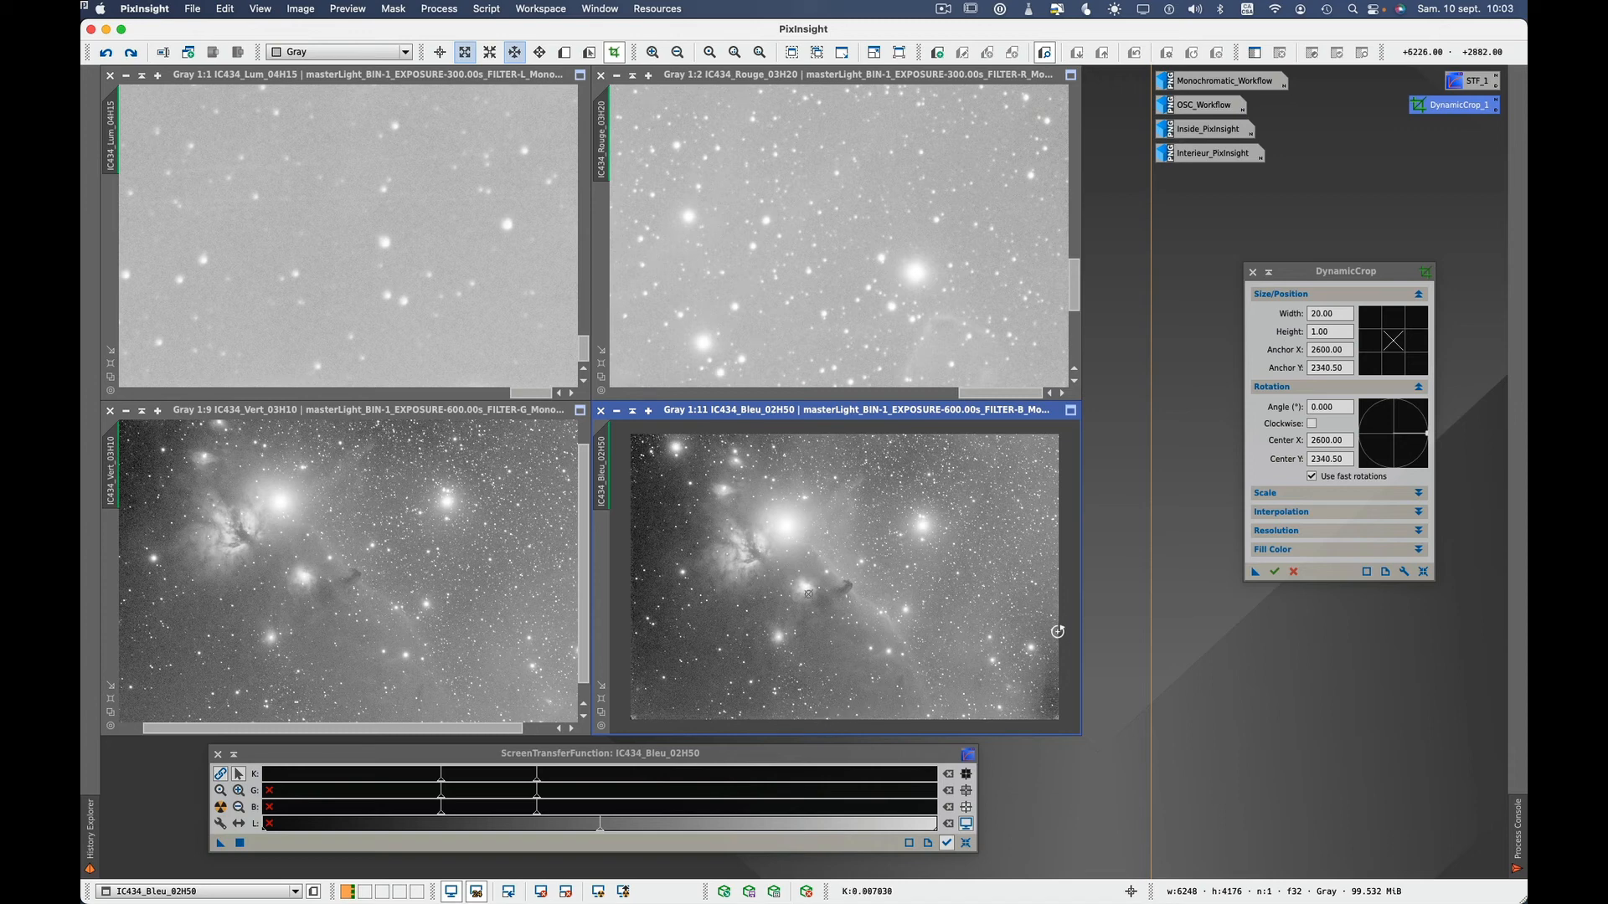
{"action": "left_click", "coordinate": [1423, 571]}
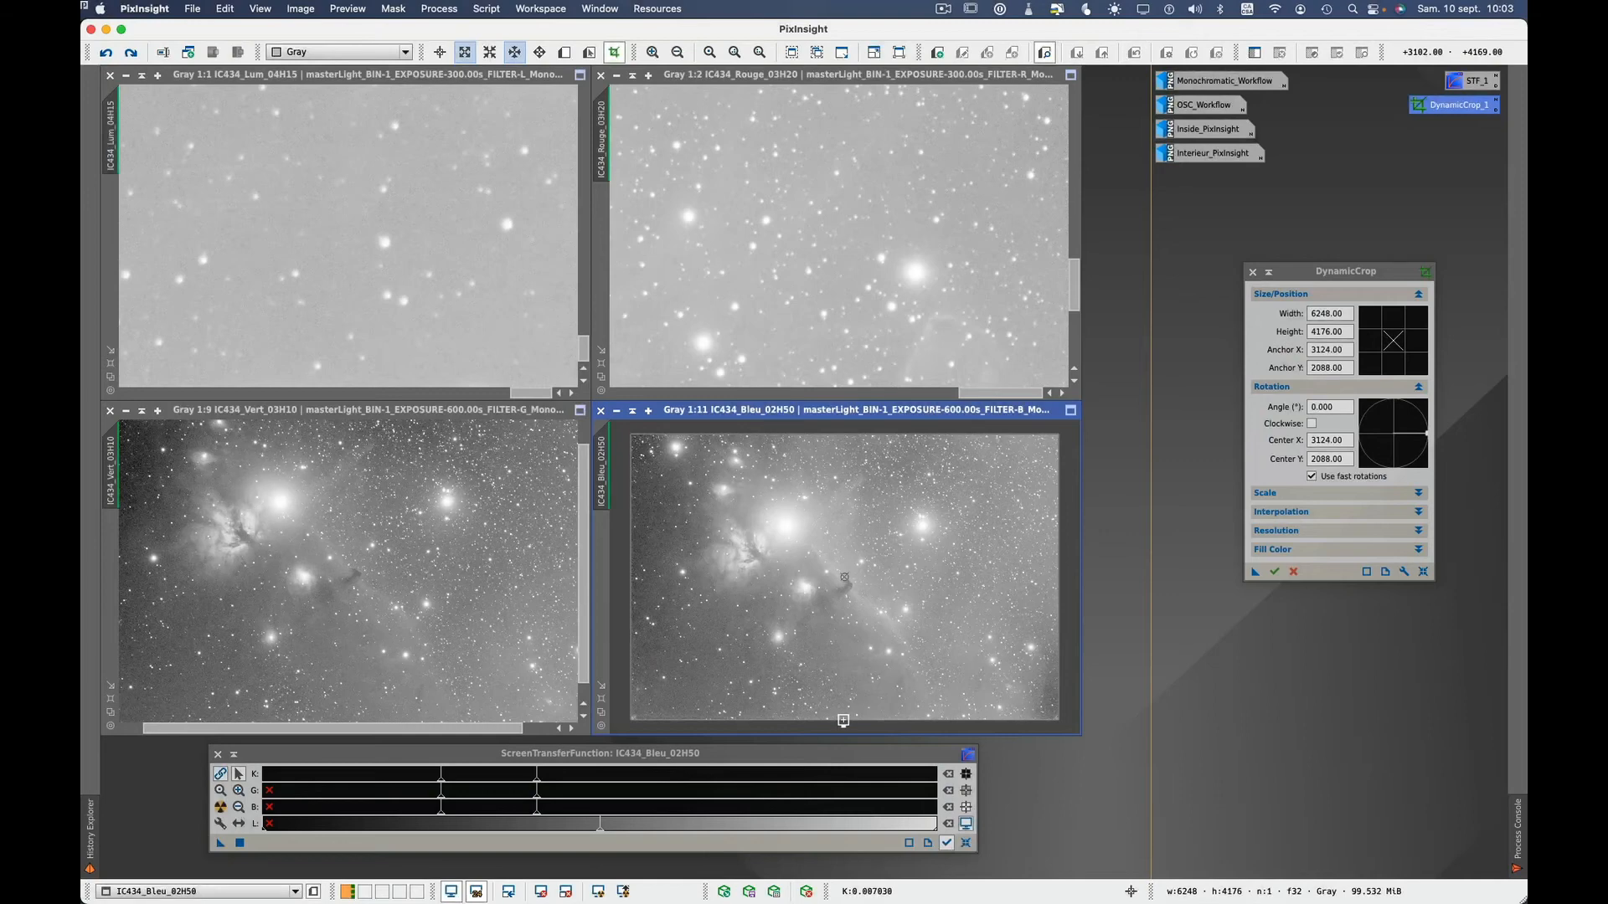
Step: Pull in all four edges of the crop frame on the blue image to about 6050 × 4077 pixels, excluding the borders
{"action": "left_click_drag", "start_coordinate": [843, 721], "coordinate": [844, 715]}
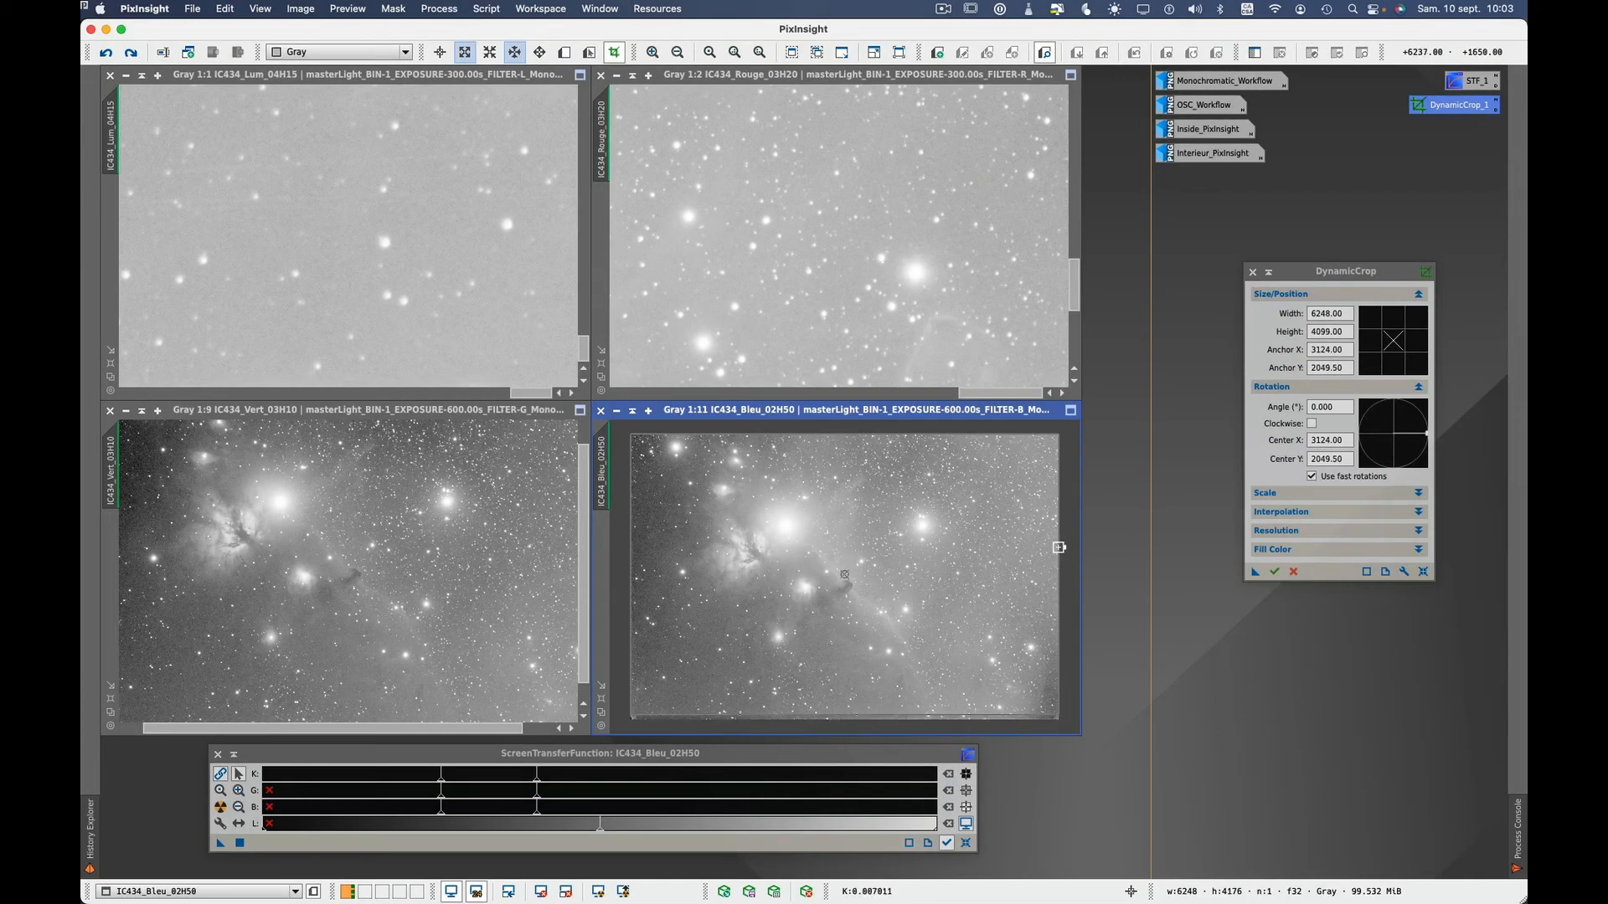
{"action": "left_click_drag", "start_coordinate": [1058, 548], "coordinate": [1052, 548]}
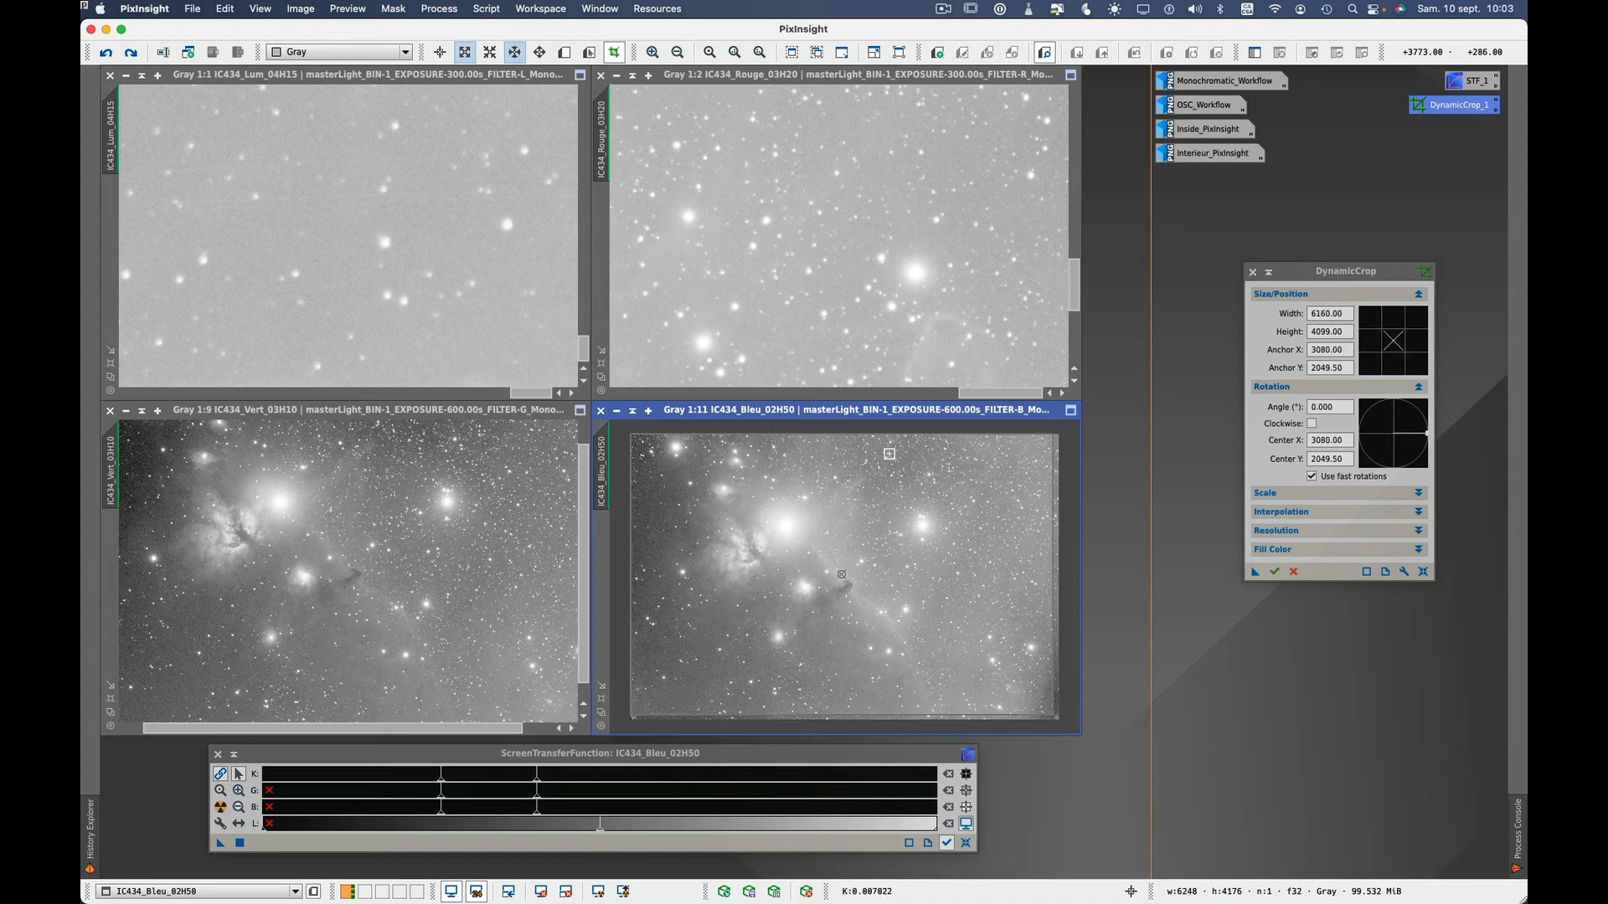
{"action": "left_click_drag", "start_coordinate": [858, 434], "coordinate": [859, 436]}
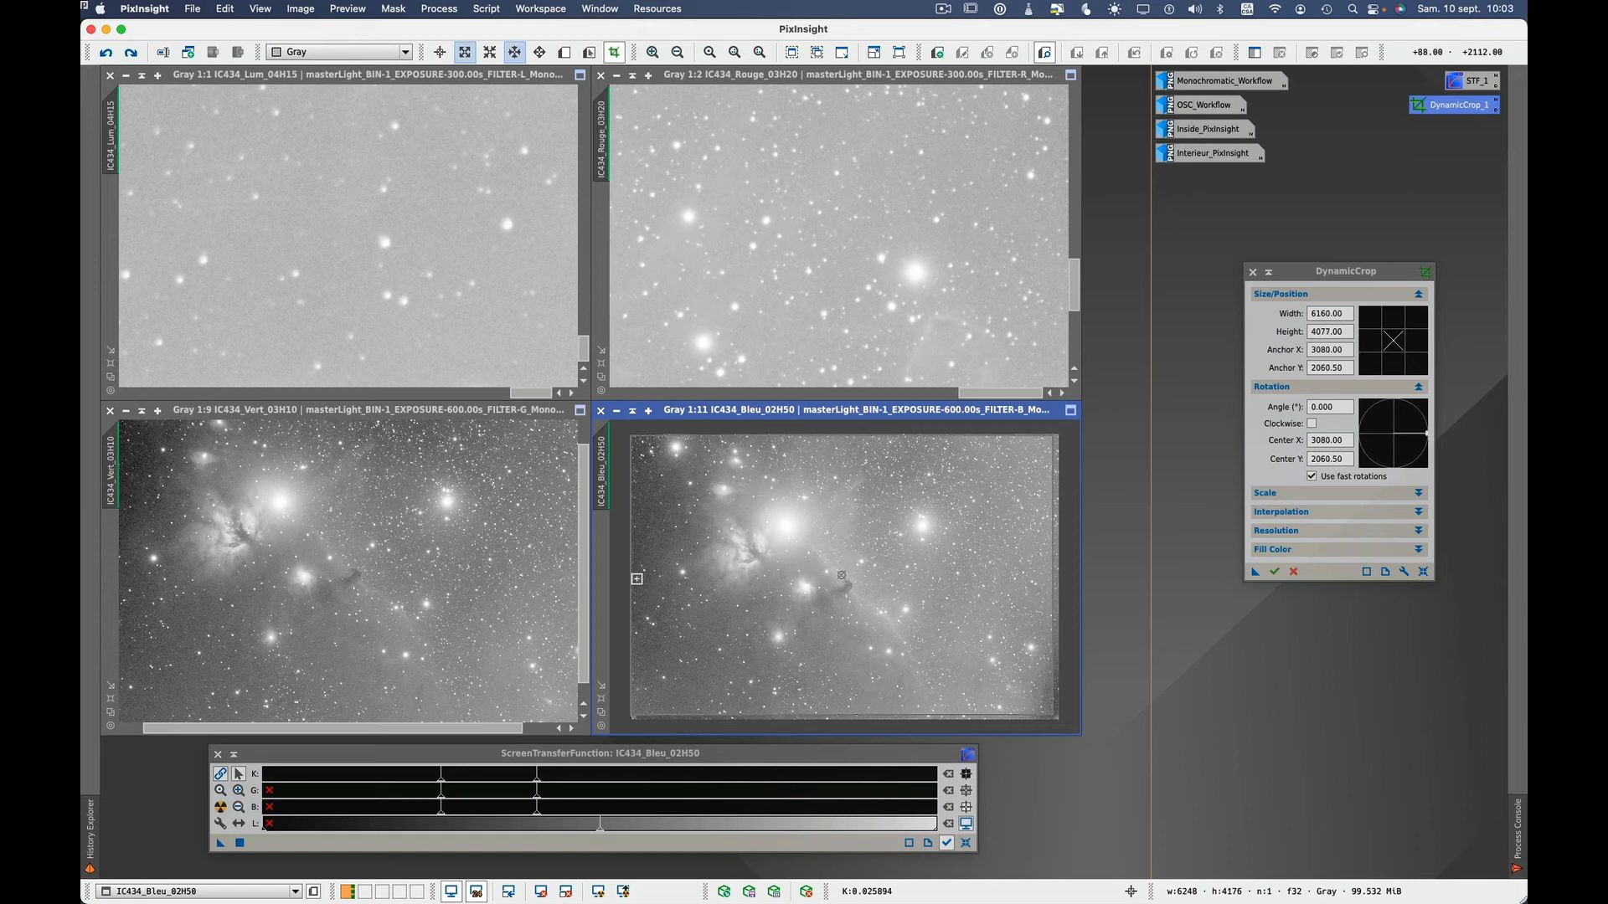
{"action": "left_click_drag", "start_coordinate": [631, 579], "coordinate": [639, 579]}
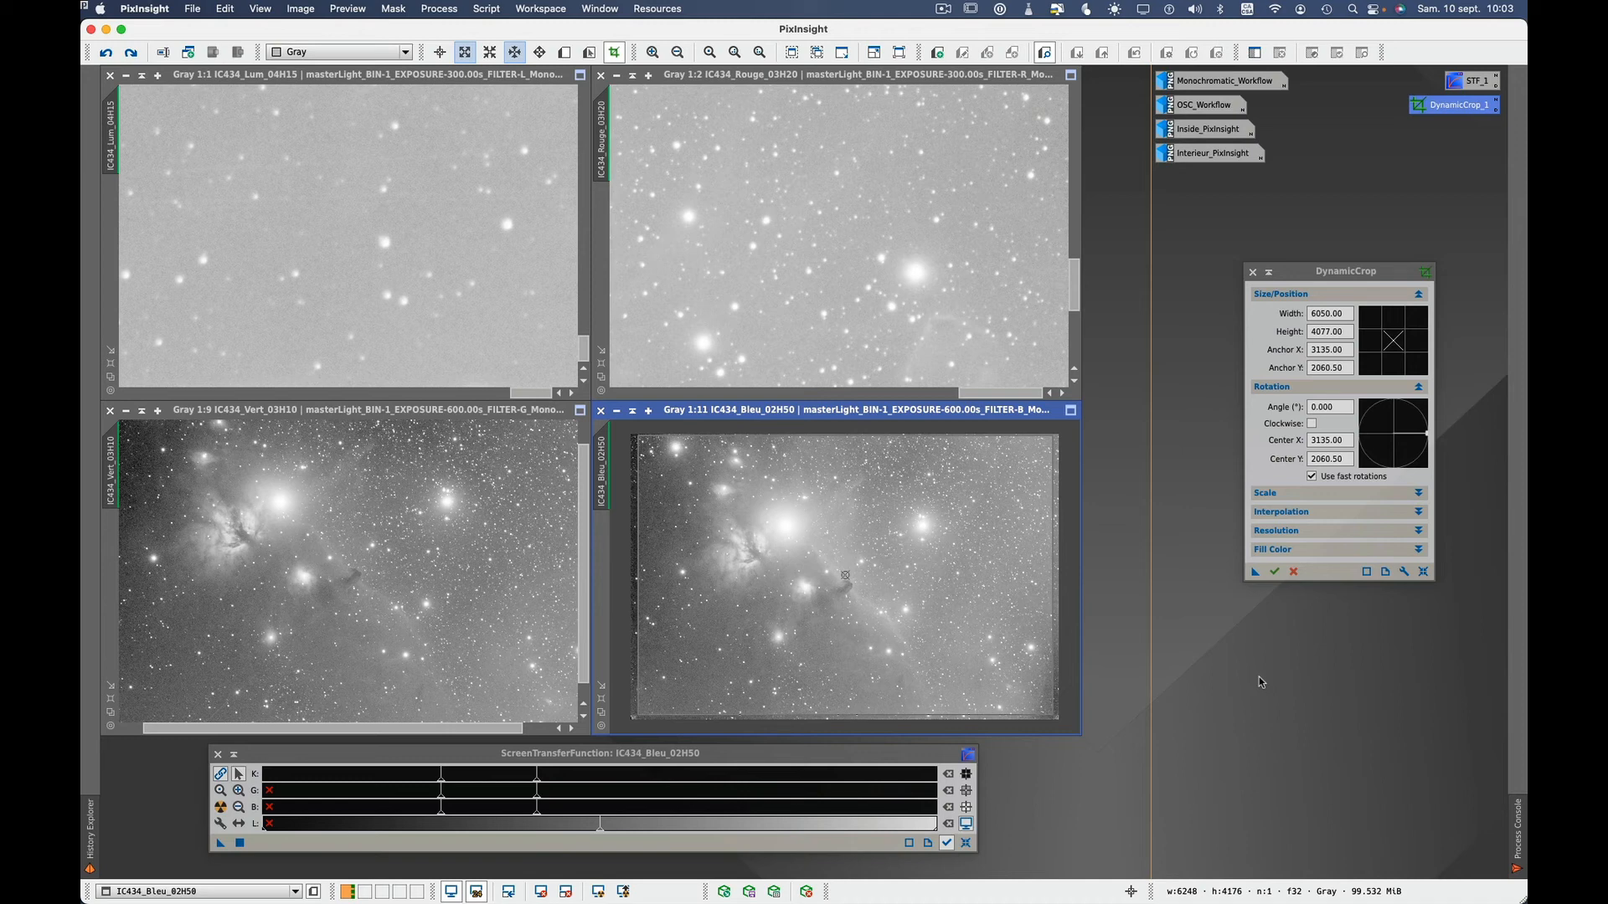
Step: Switch to the Aspect Ratio Calculator page in Safari and choose the Classic Film 3:2 preset
{"action": "key", "text": "super+Tab"}
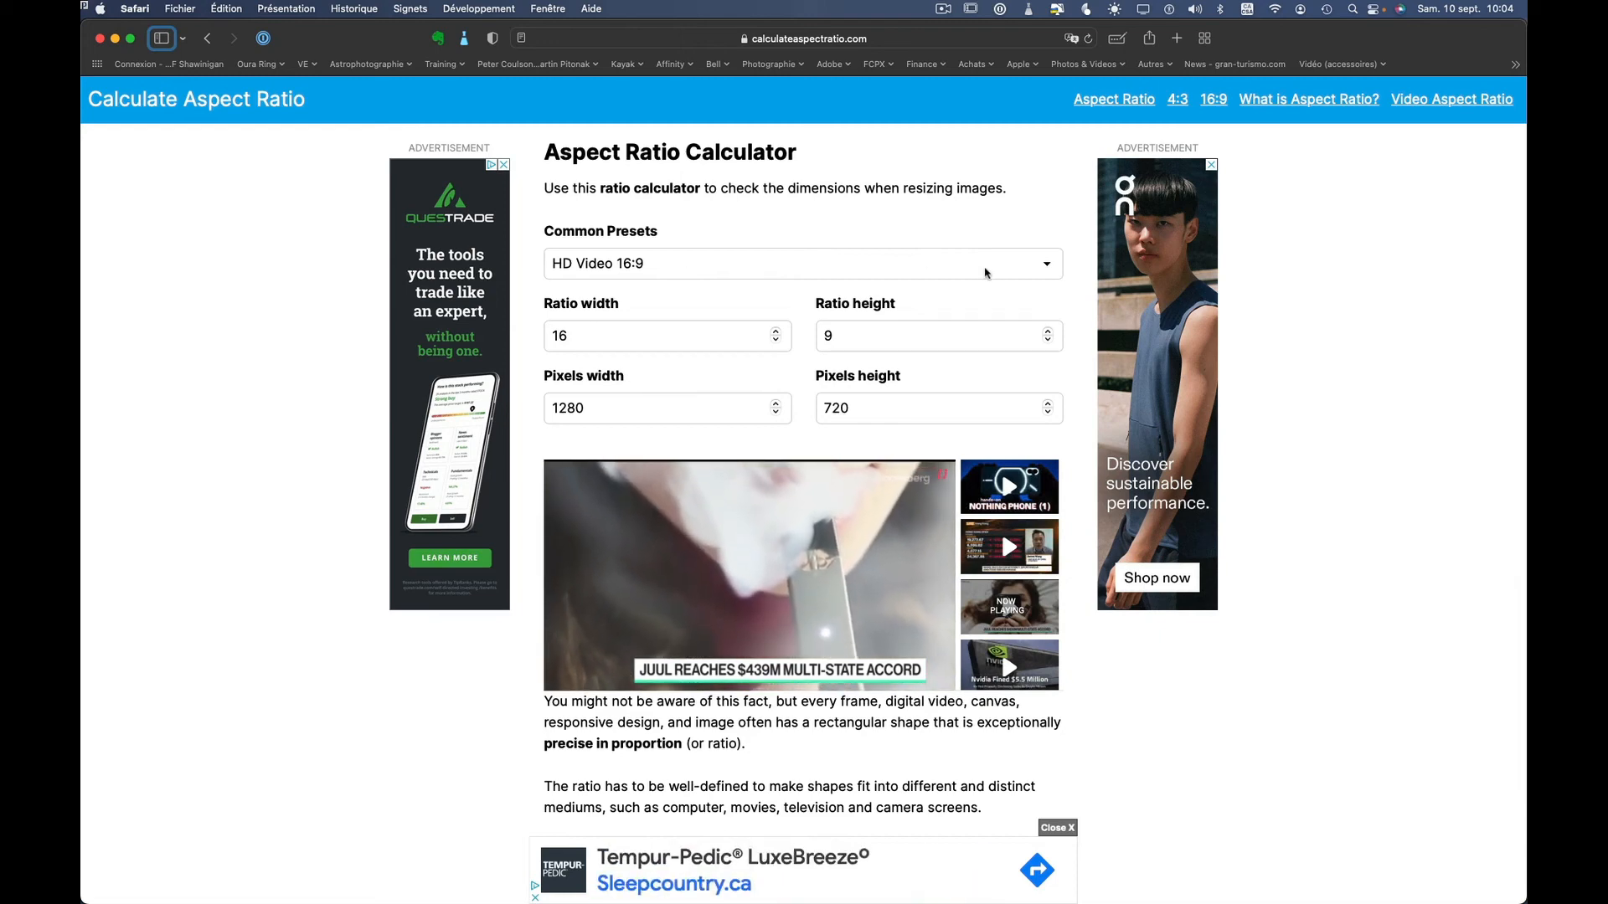
{"action": "left_click", "coordinate": [1043, 266]}
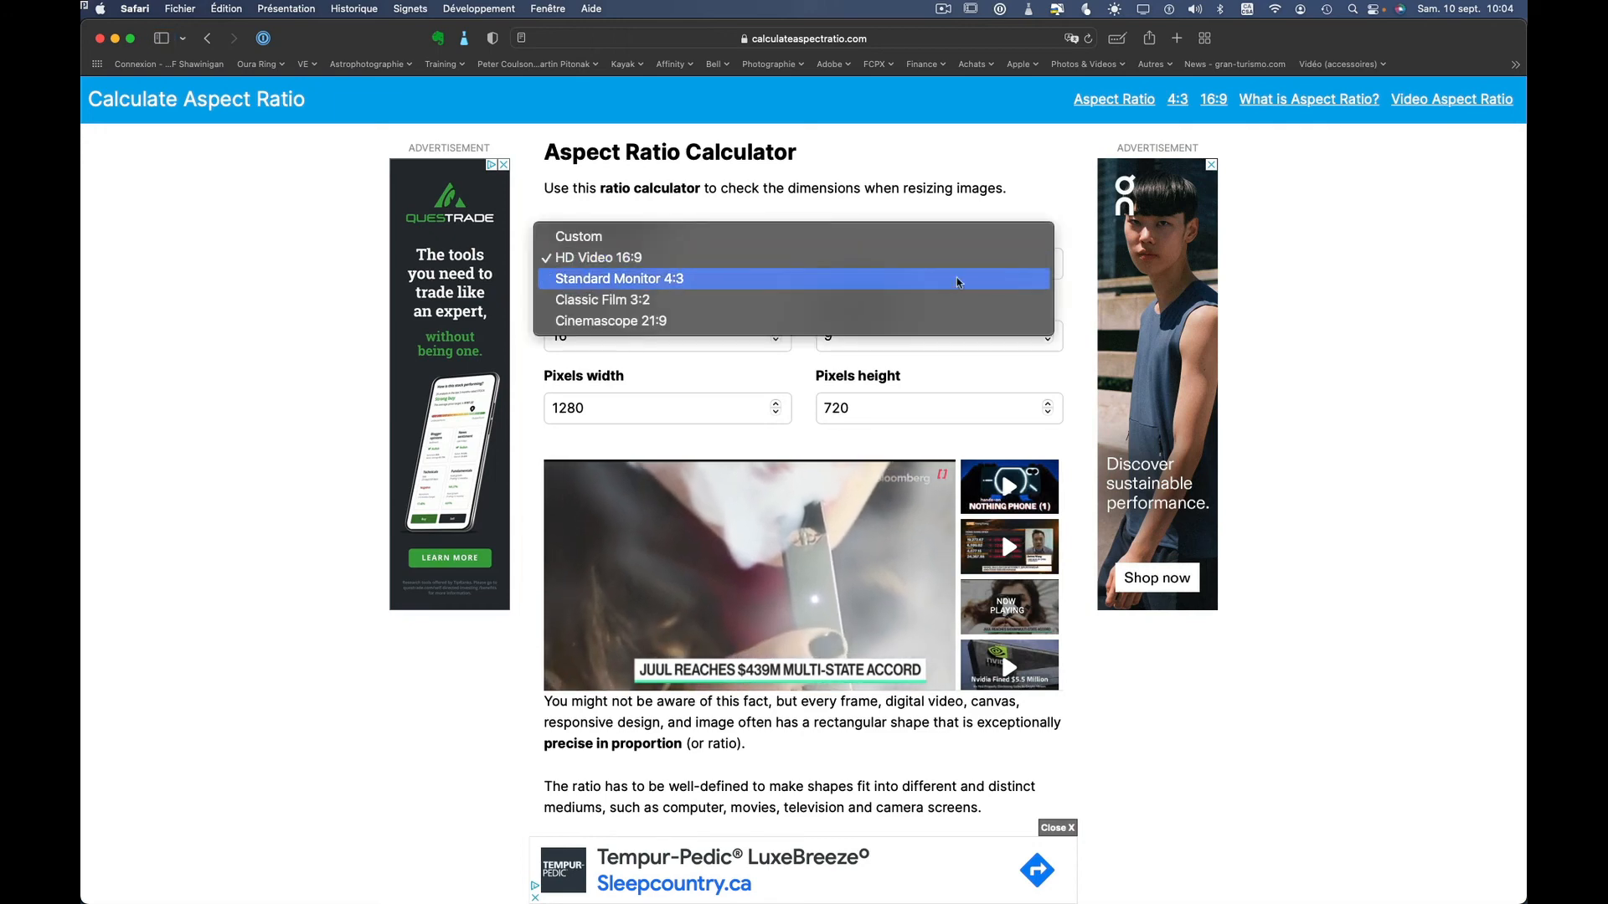
{"action": "left_click", "coordinate": [929, 304]}
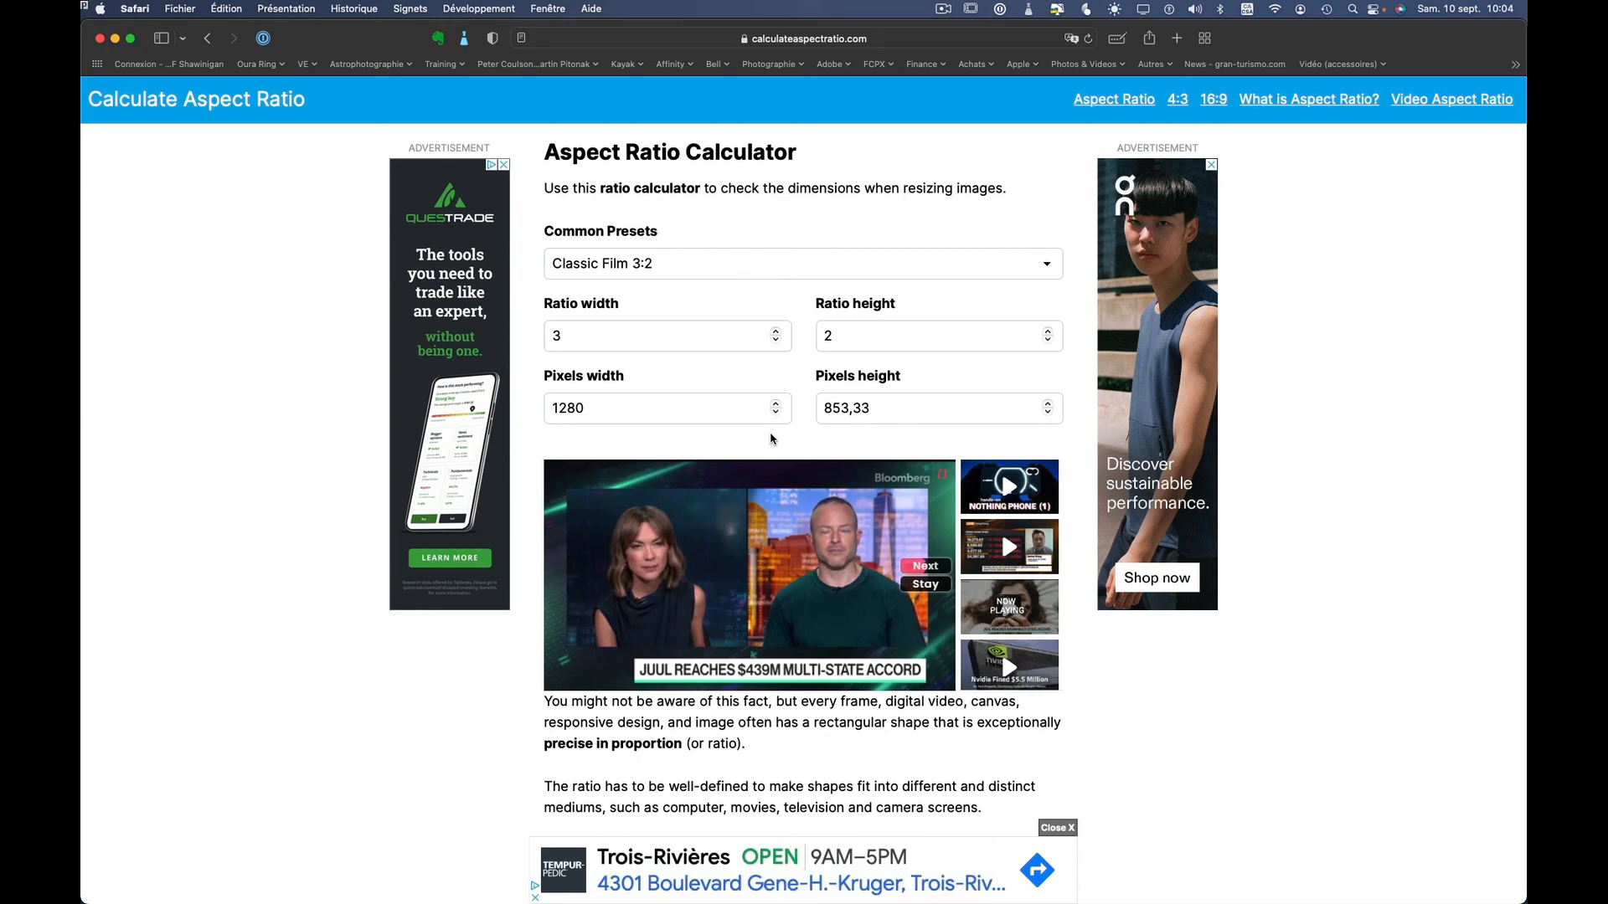
Step: Check the crop width in PixInsight and calculate the matching 3:2 height for 6050 pixels in Safari
{"action": "key", "text": "super+Tab"}
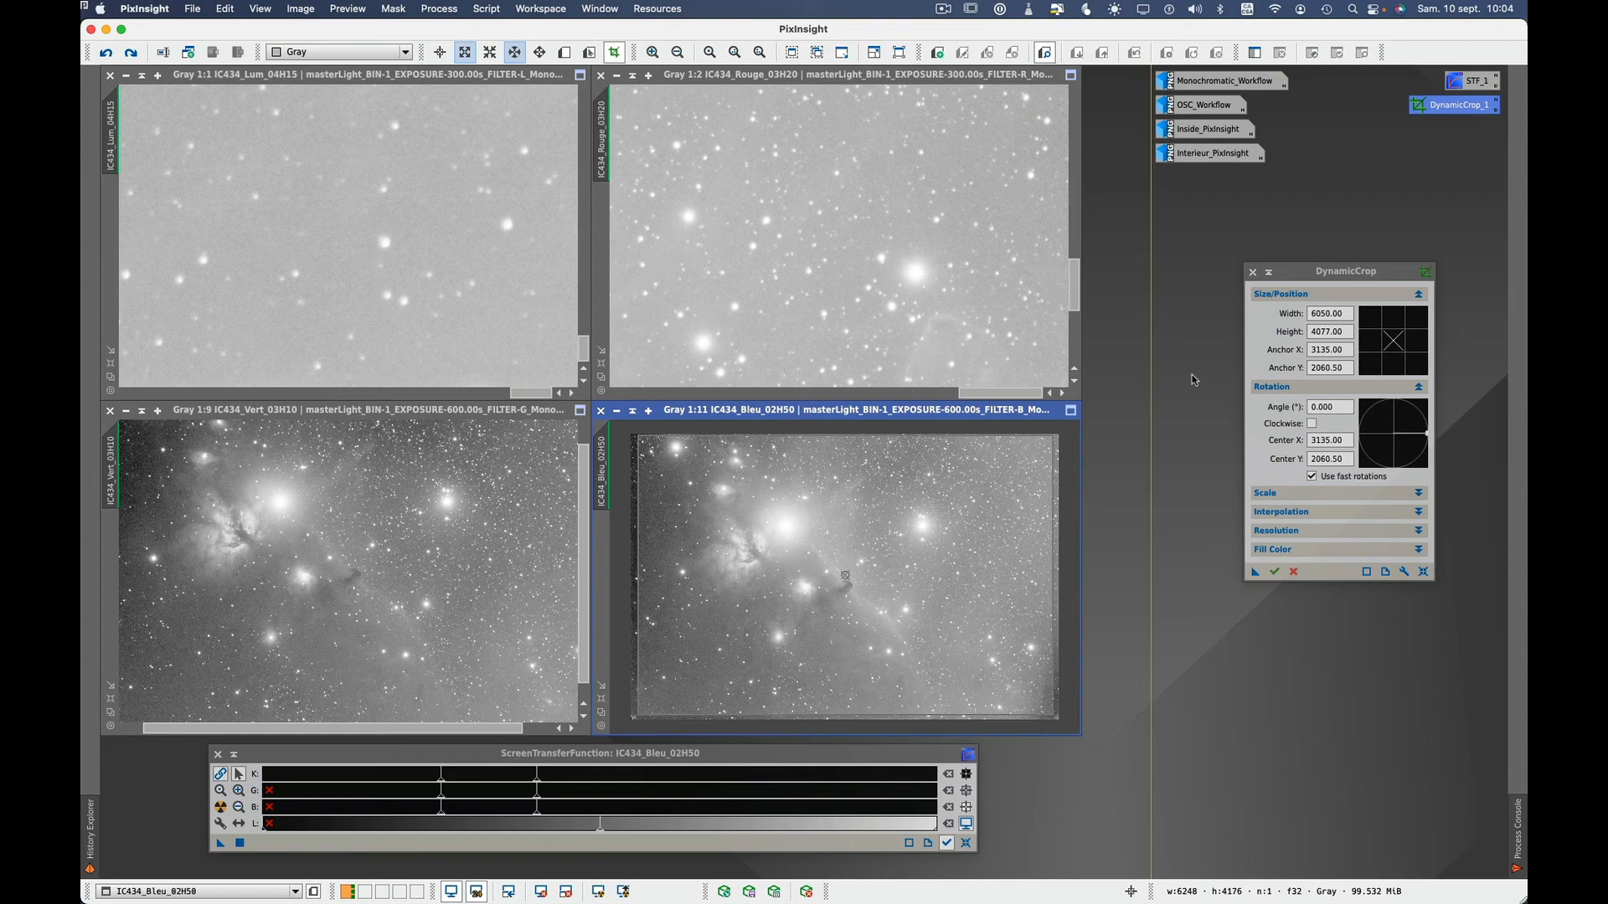
{"action": "key", "text": "super+Tab"}
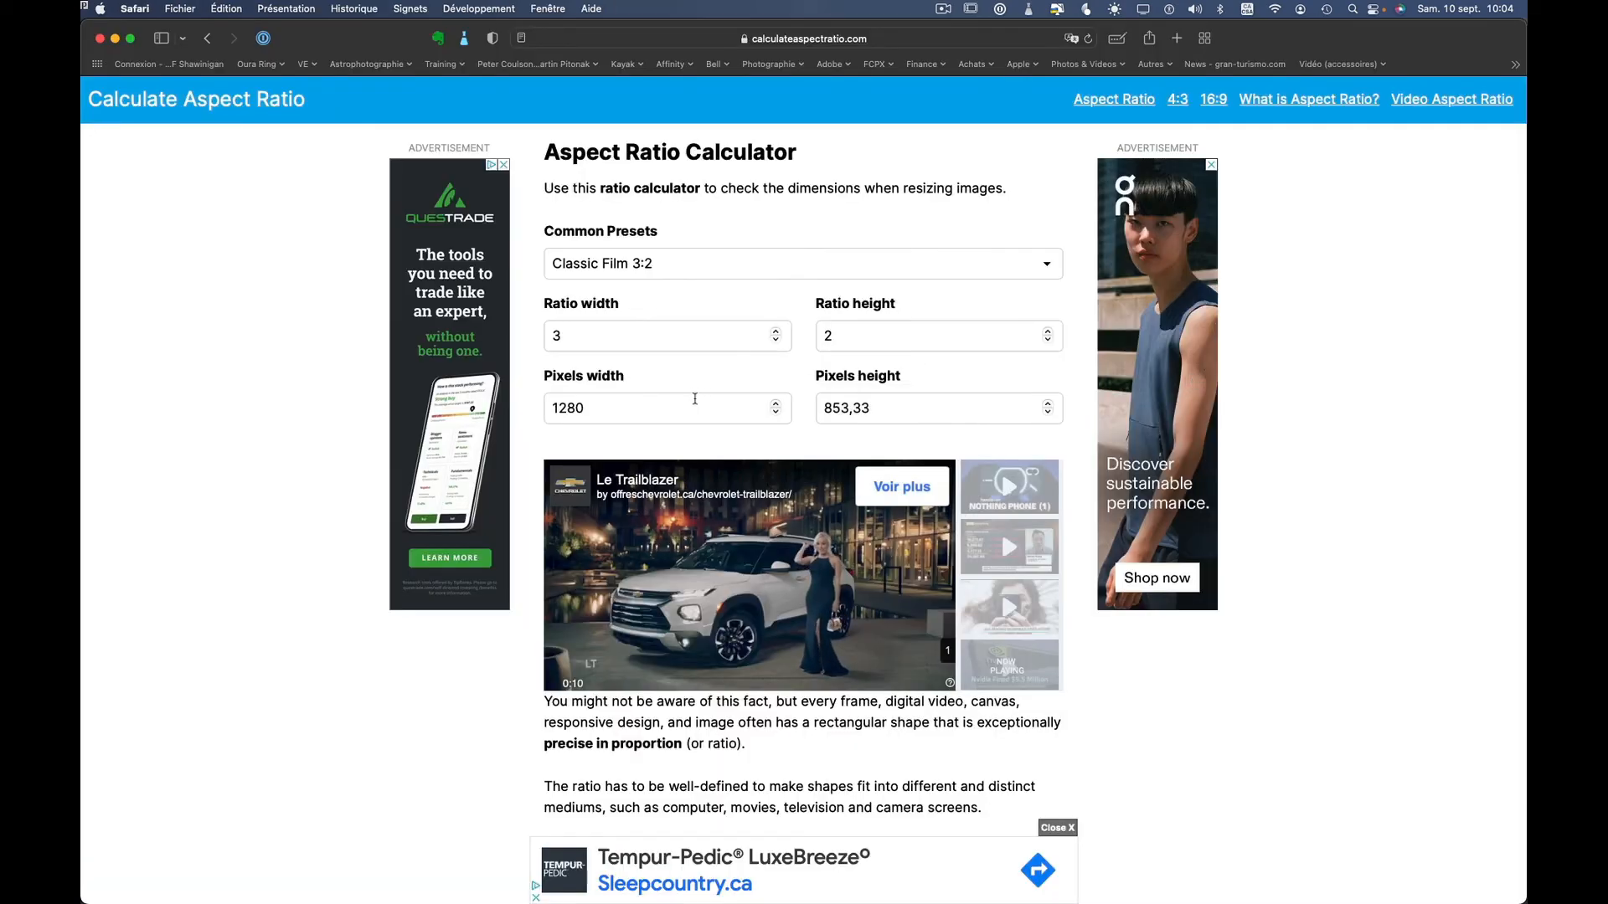
{"action": "left_click", "coordinate": [695, 400]}
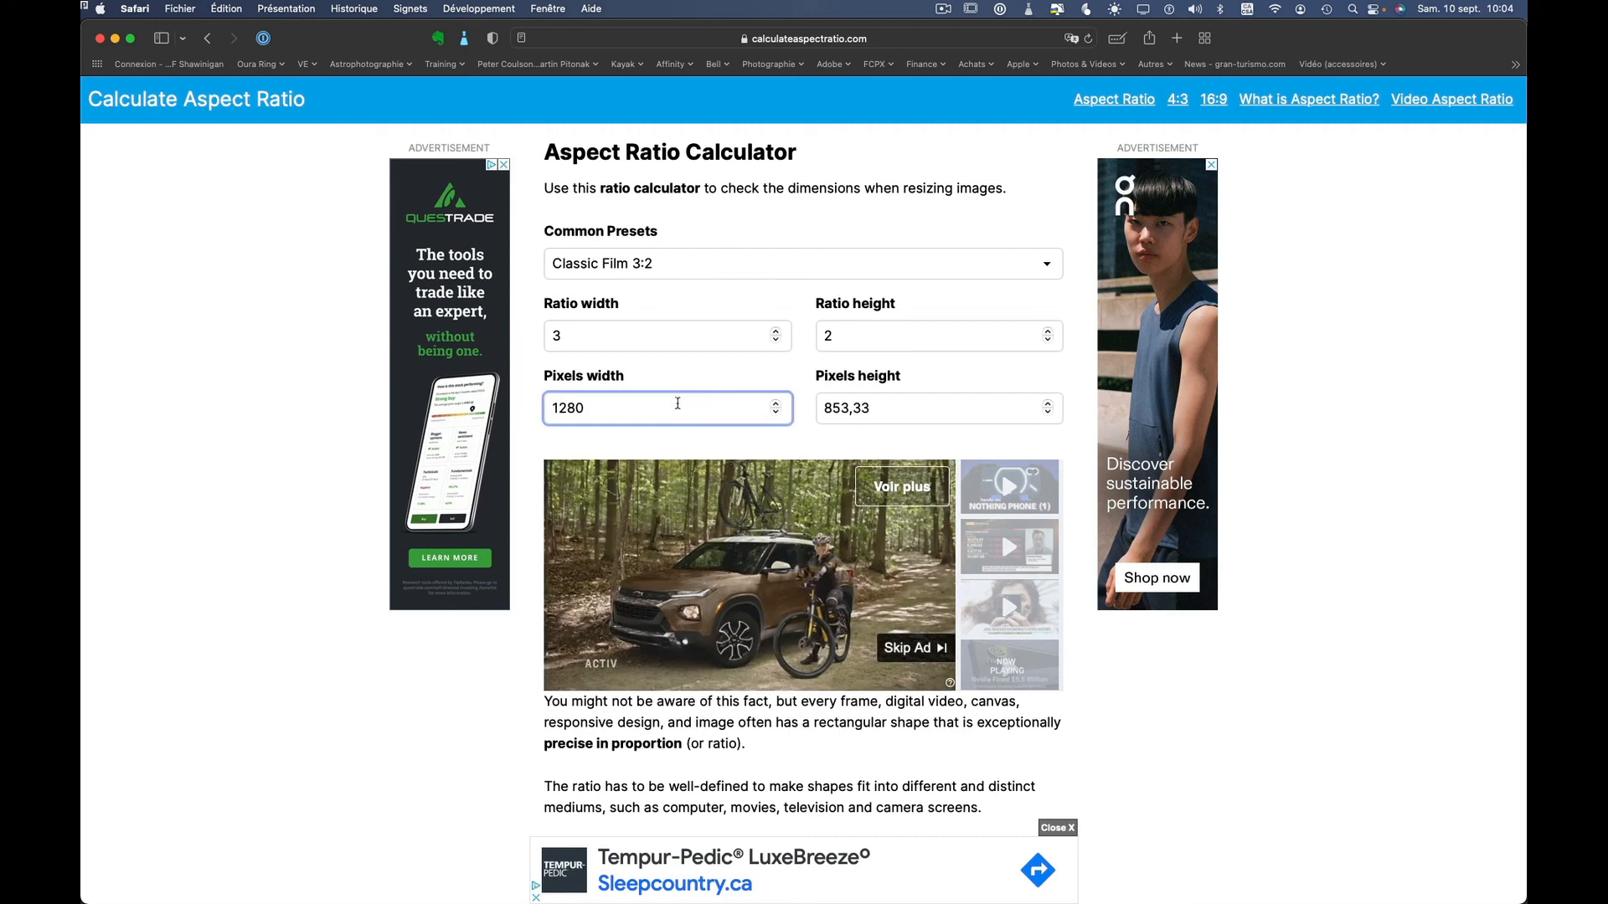
{"action": "double_click", "coordinate": [664, 408]}
{"action": "type", "text": "6050"}
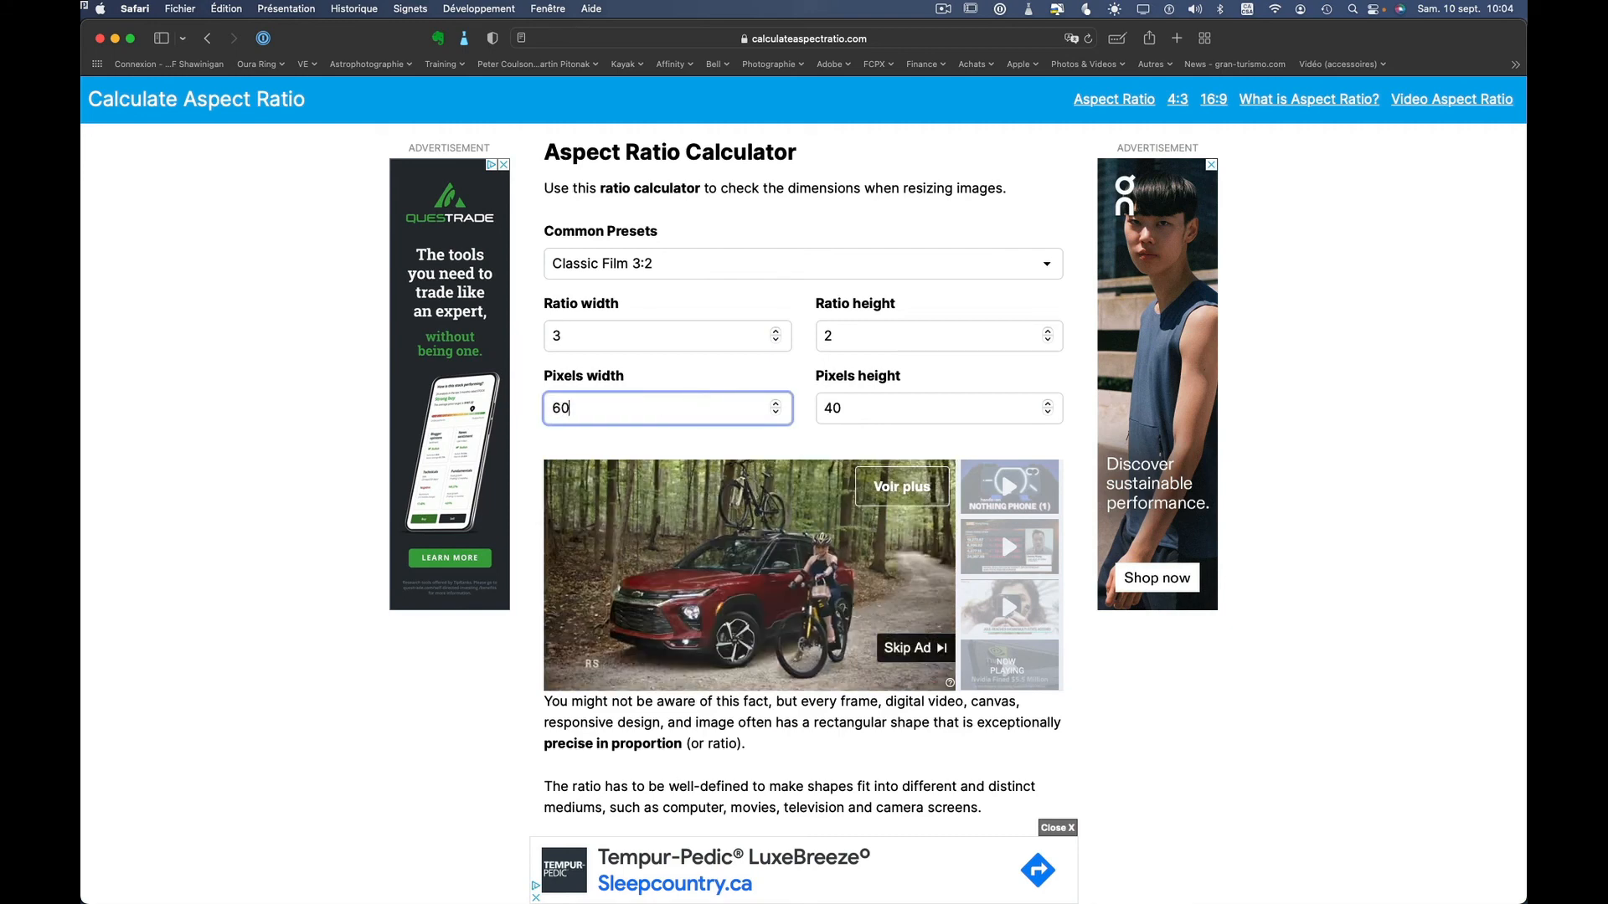
{"action": "key", "text": "Tab"}
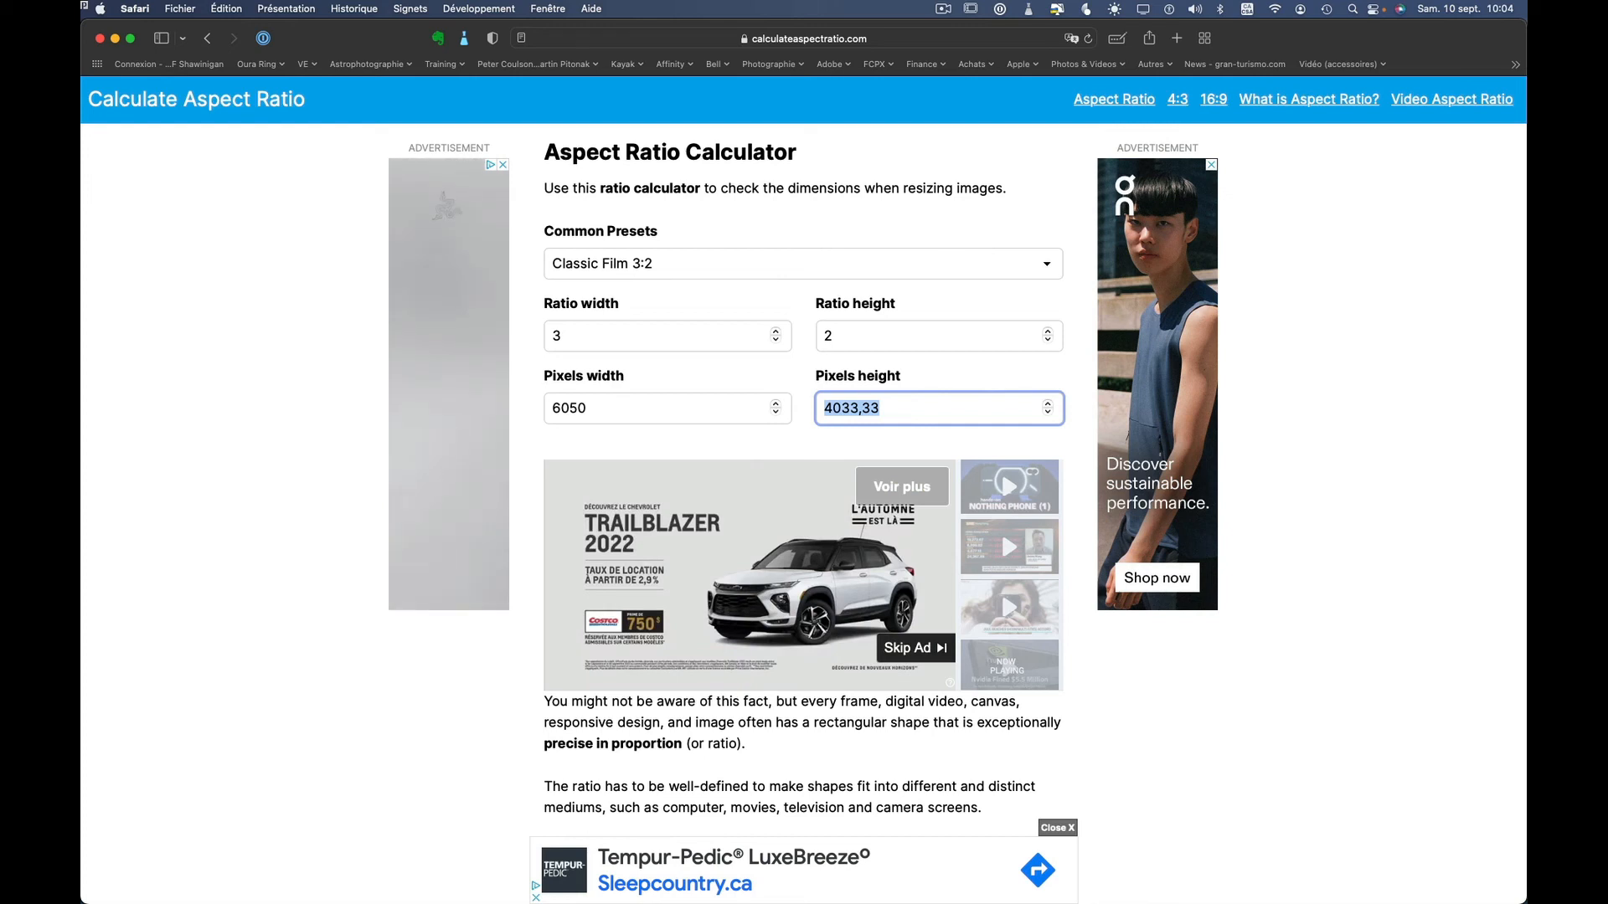
Step: Set the calculator's pixel width to 6048 to obtain a whole-number 3:2 height
{"action": "key", "text": "super+Tab"}
{"action": "key", "text": "super+Tab"}
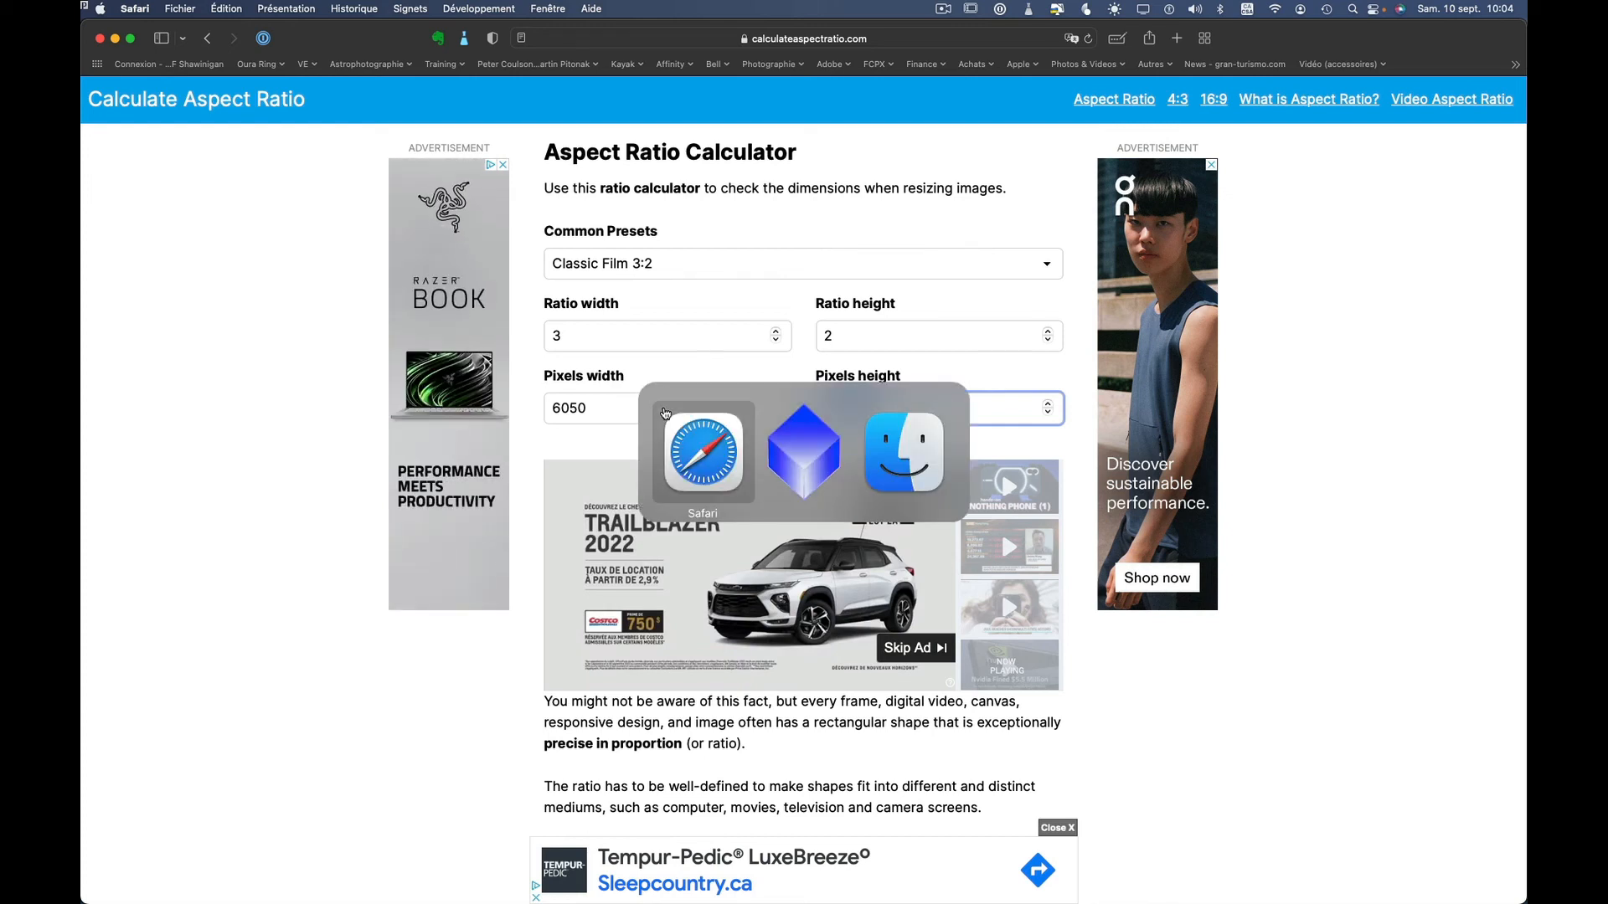
{"action": "left_click", "coordinate": [656, 406]}
{"action": "key", "text": "BackSpace"}
{"action": "key", "text": "BackSpace"}
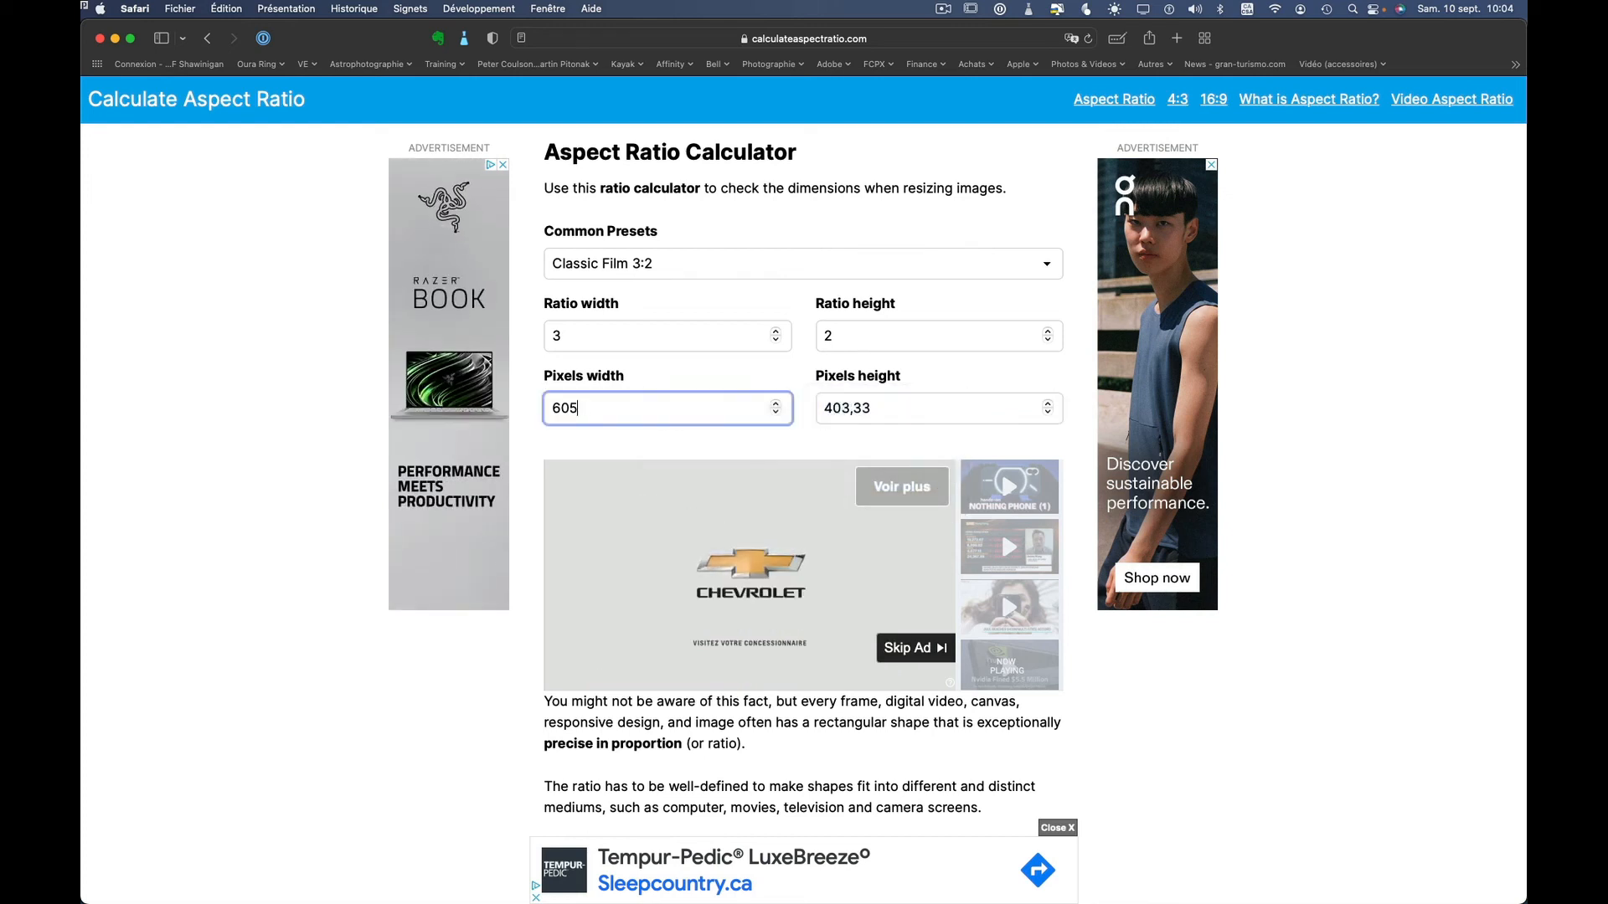
{"action": "type", "text": "48"}
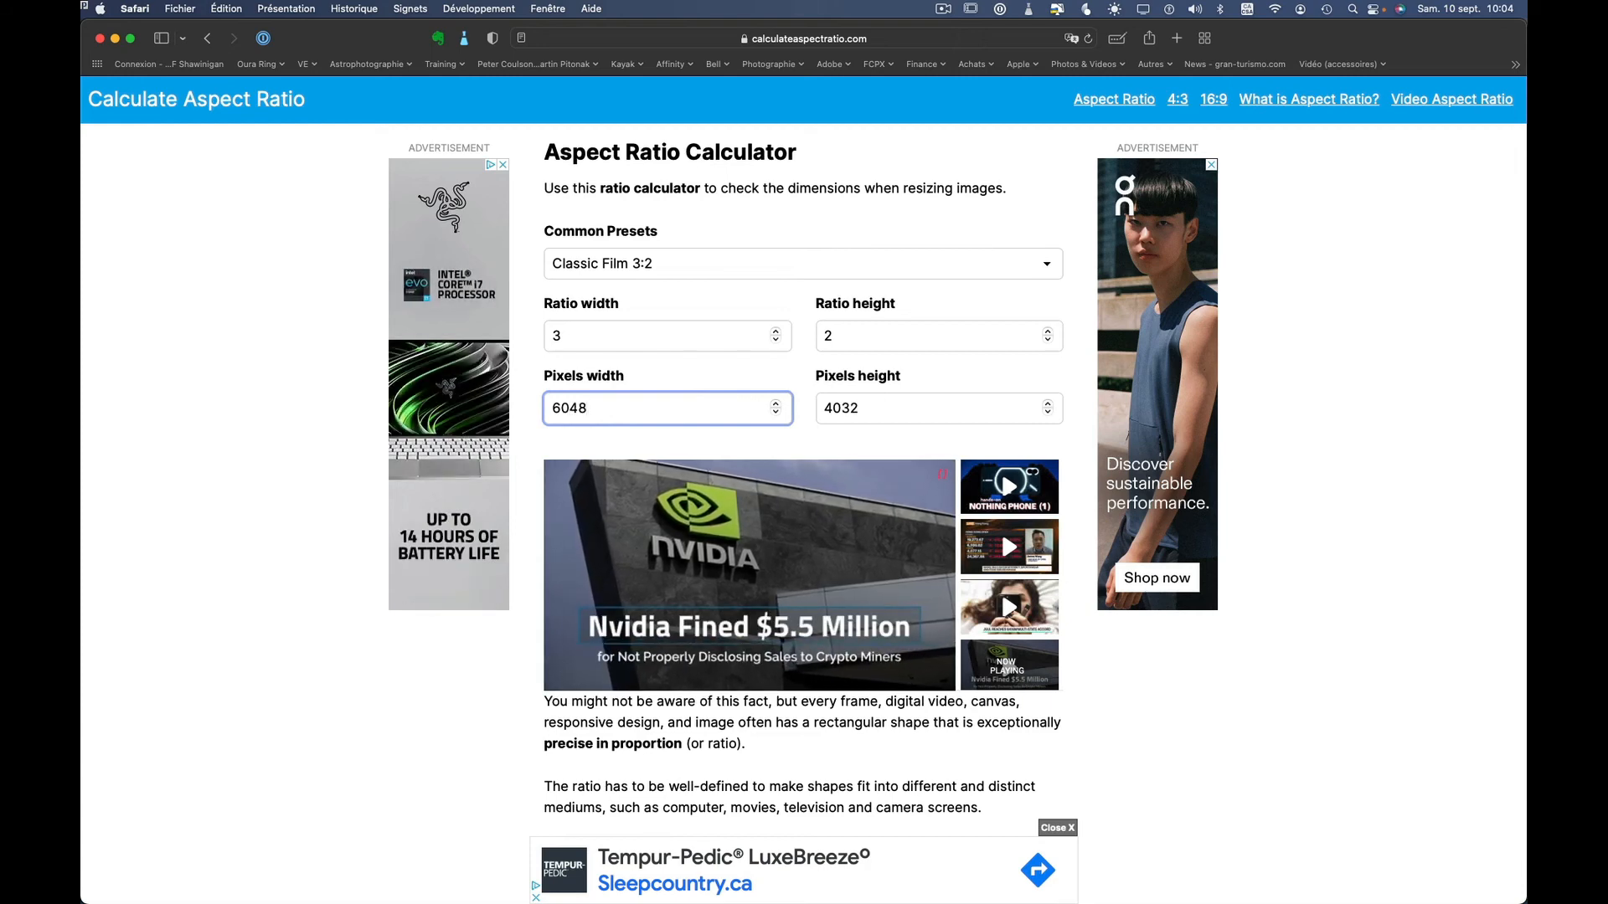
Step: Return to PixInsight and set the DynamicCrop width to 6048 and height to 4032
{"action": "key", "text": "super+Tab"}
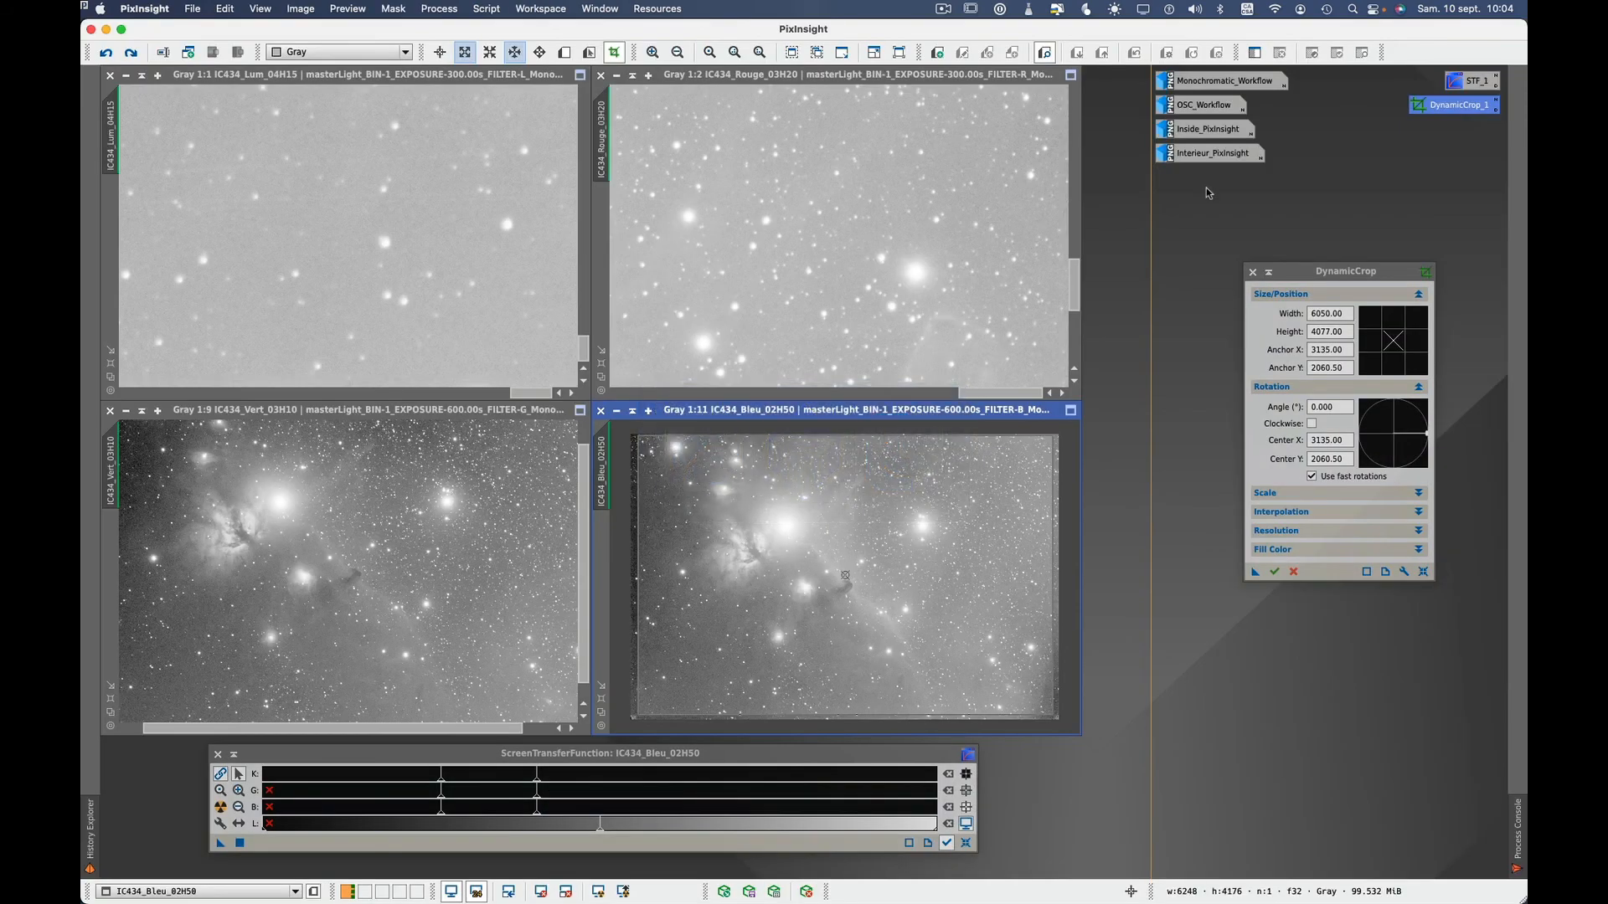
{"action": "left_click_drag", "start_coordinate": [1311, 315], "coordinate": [1332, 317]}
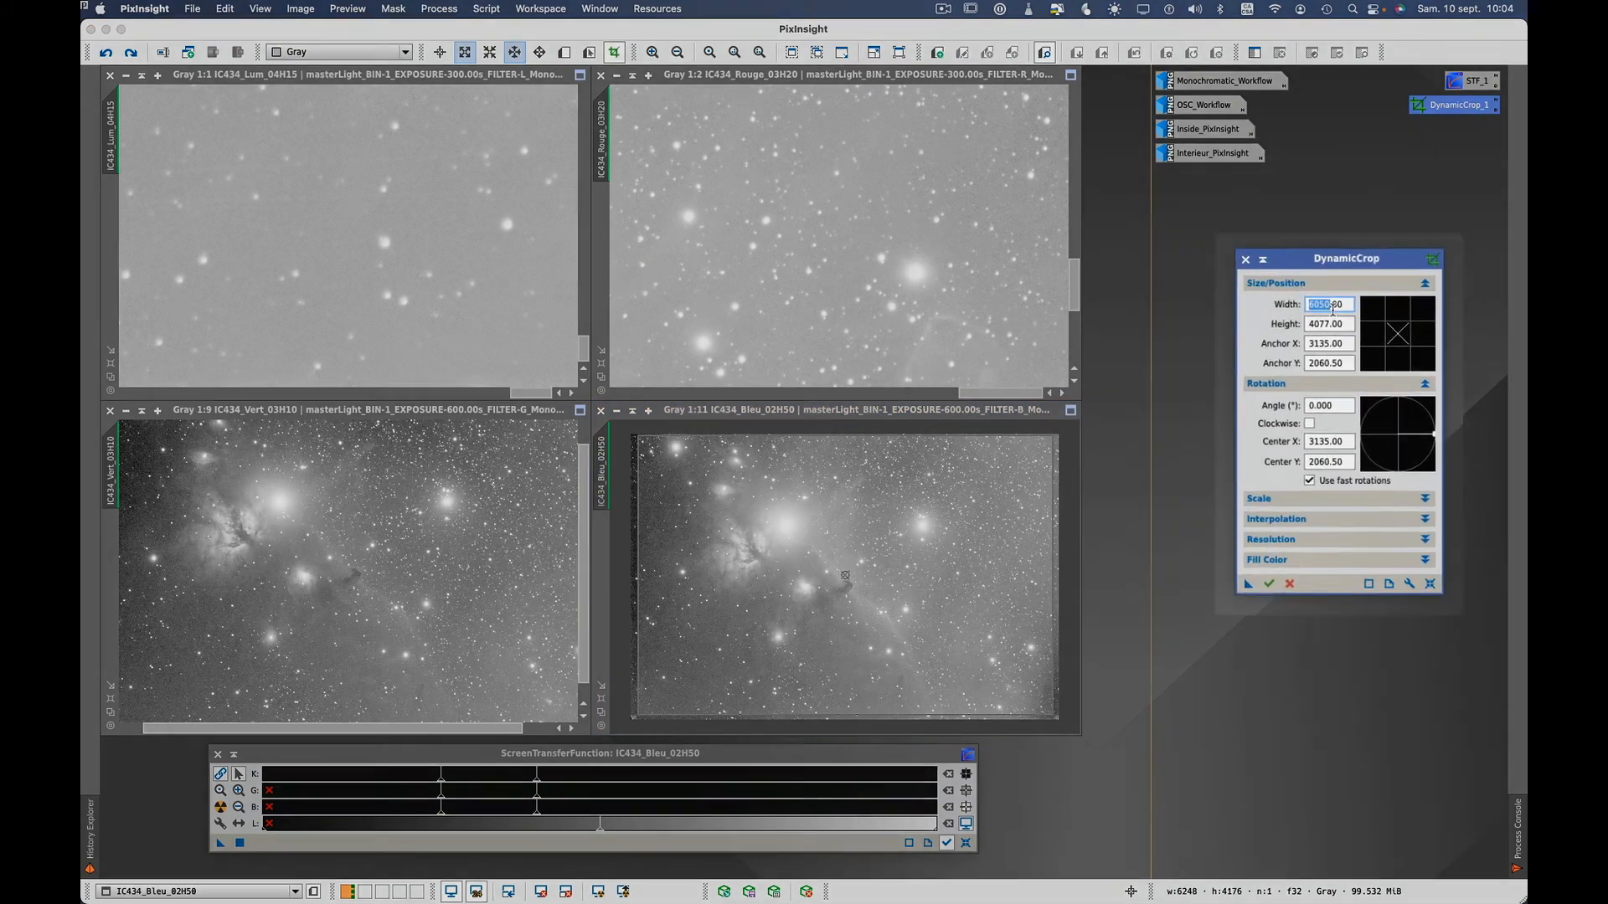
{"action": "type", "text": "6048"}
{"action": "key", "text": "Tab"}
{"action": "type", "text": "4032"}
{"action": "key", "text": "Tab"}
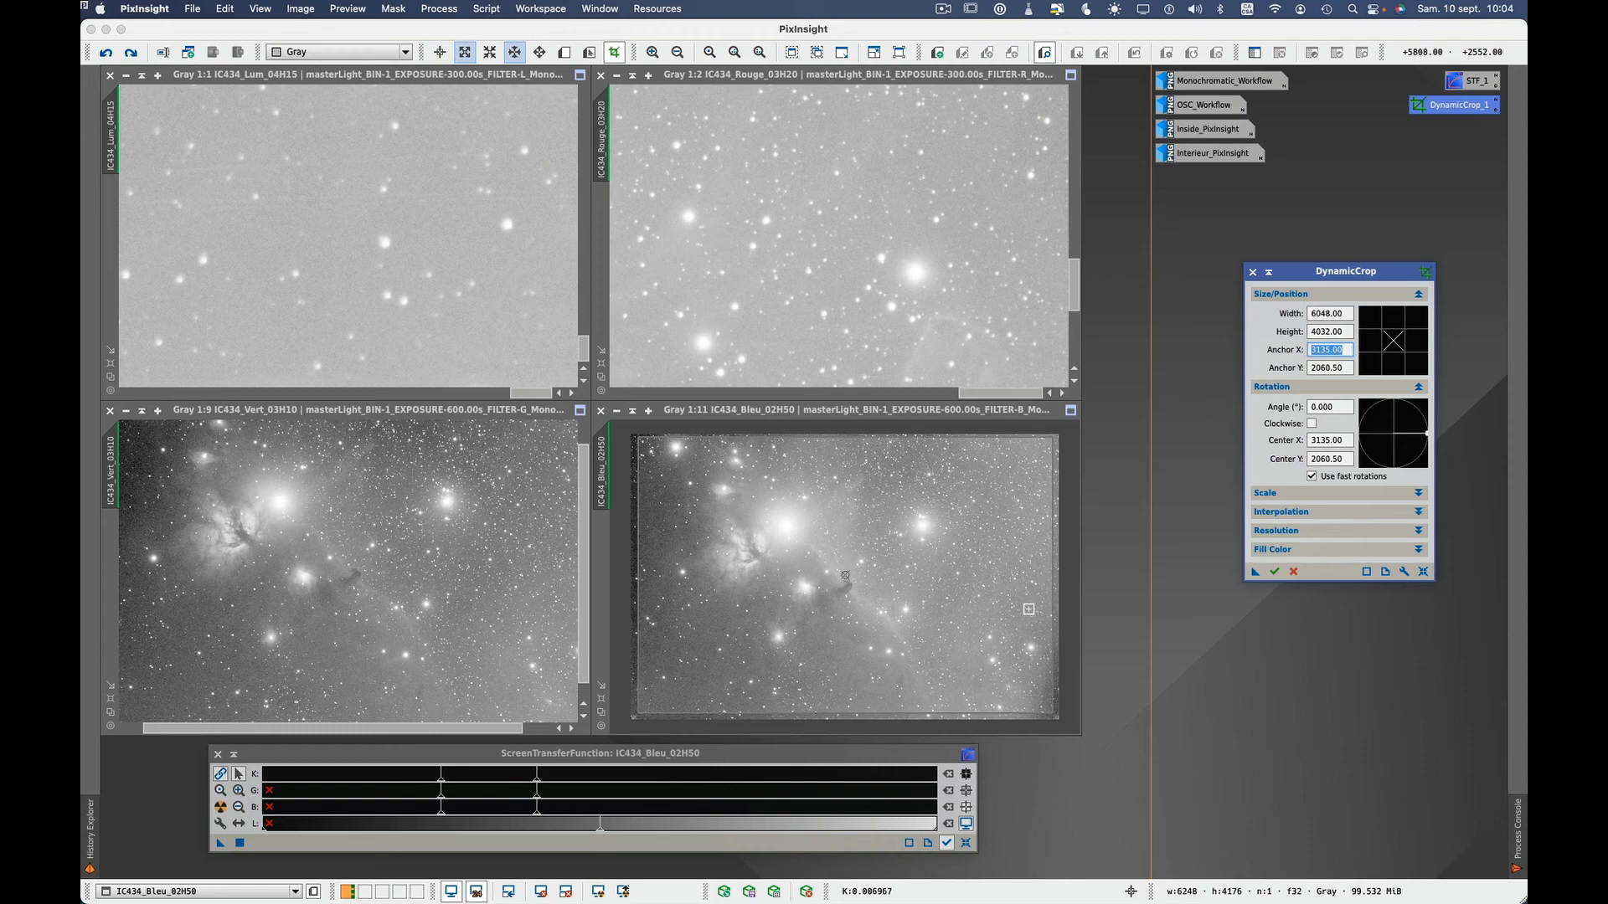
Step: Save the crop settings as a process icon on the workspace and apply the crop to the red, luminance and green images
{"action": "left_click_drag", "start_coordinate": [1255, 576], "coordinate": [1232, 657]}
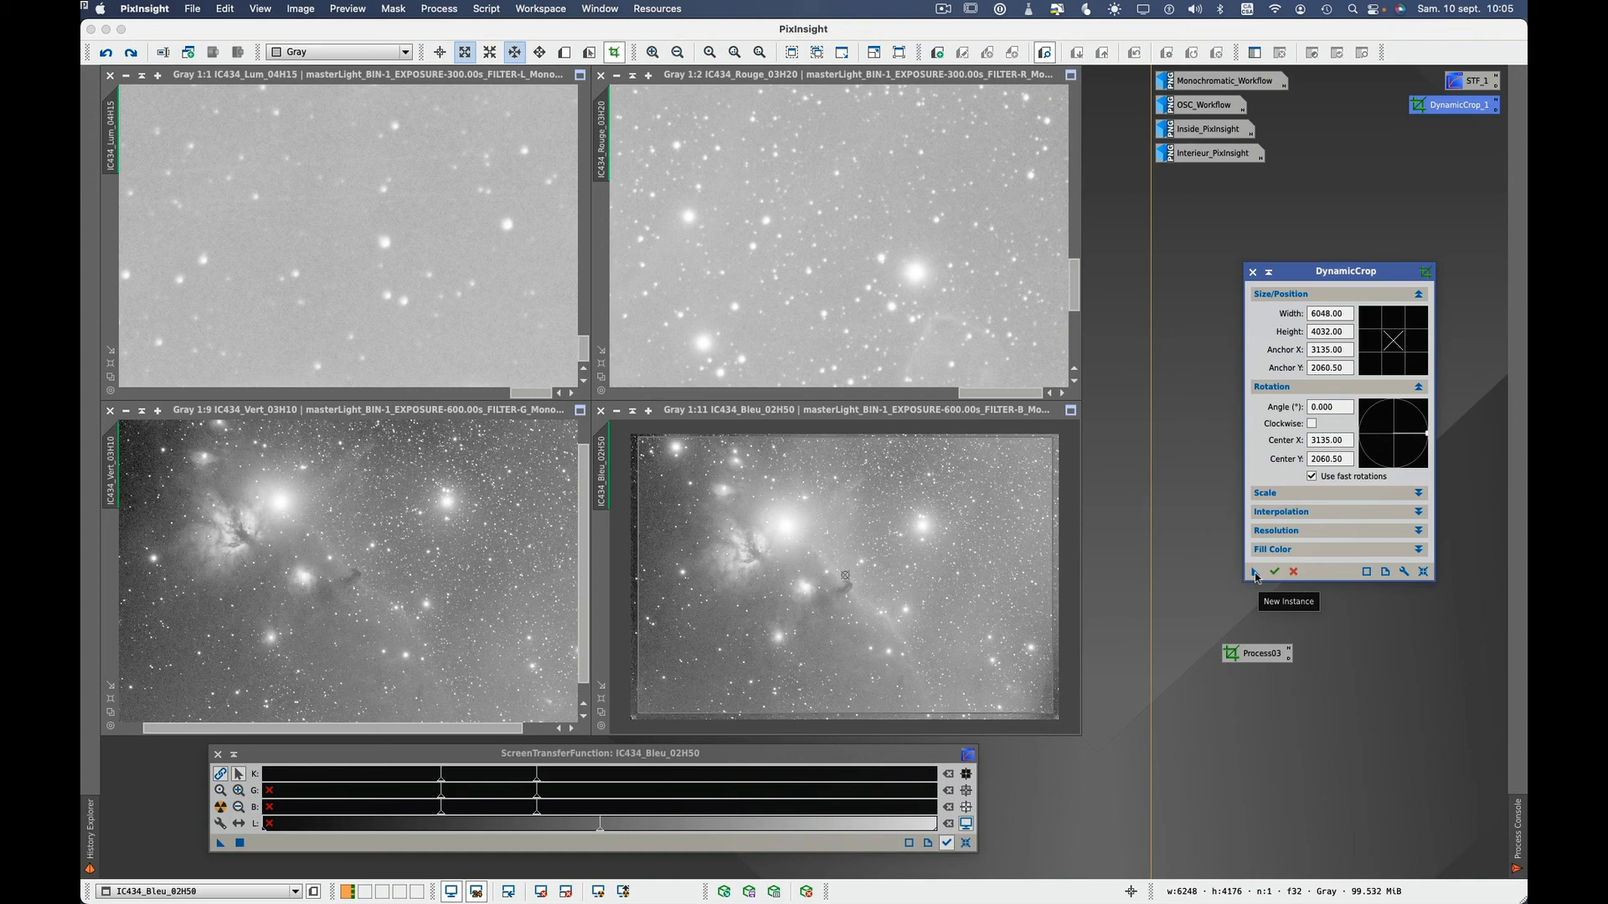
{"action": "left_click_drag", "start_coordinate": [1256, 577], "coordinate": [993, 366]}
{"action": "left_click_drag", "start_coordinate": [892, 319], "coordinate": [892, 319]}
{"action": "left_click_drag", "start_coordinate": [1255, 577], "coordinate": [423, 251]}
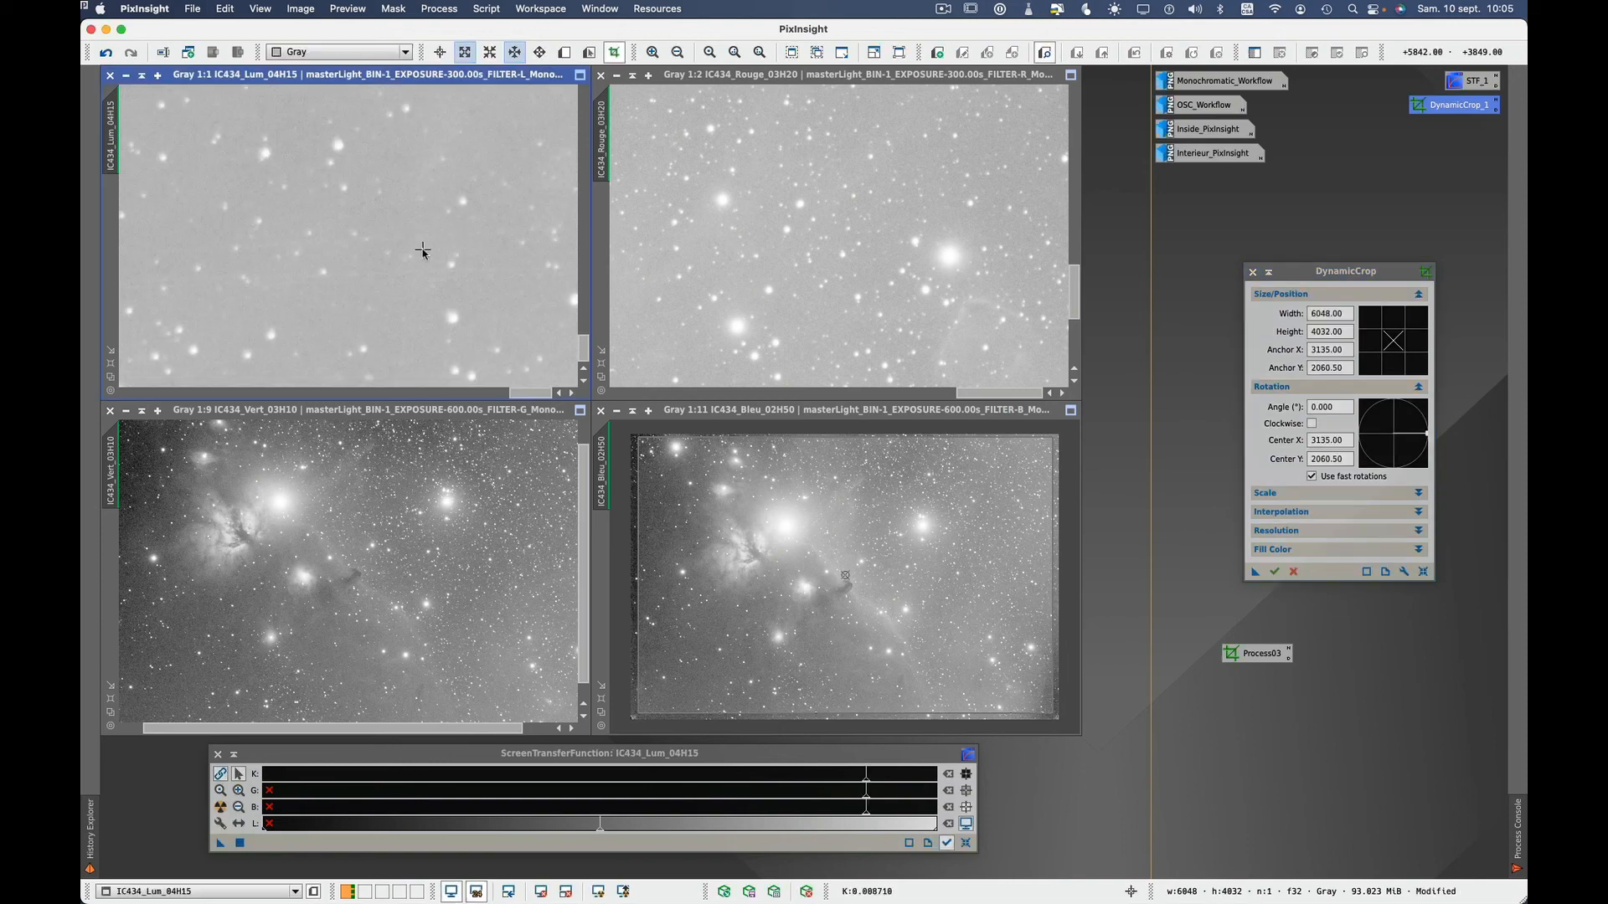
{"action": "left_click_drag", "start_coordinate": [1255, 572], "coordinate": [381, 543]}
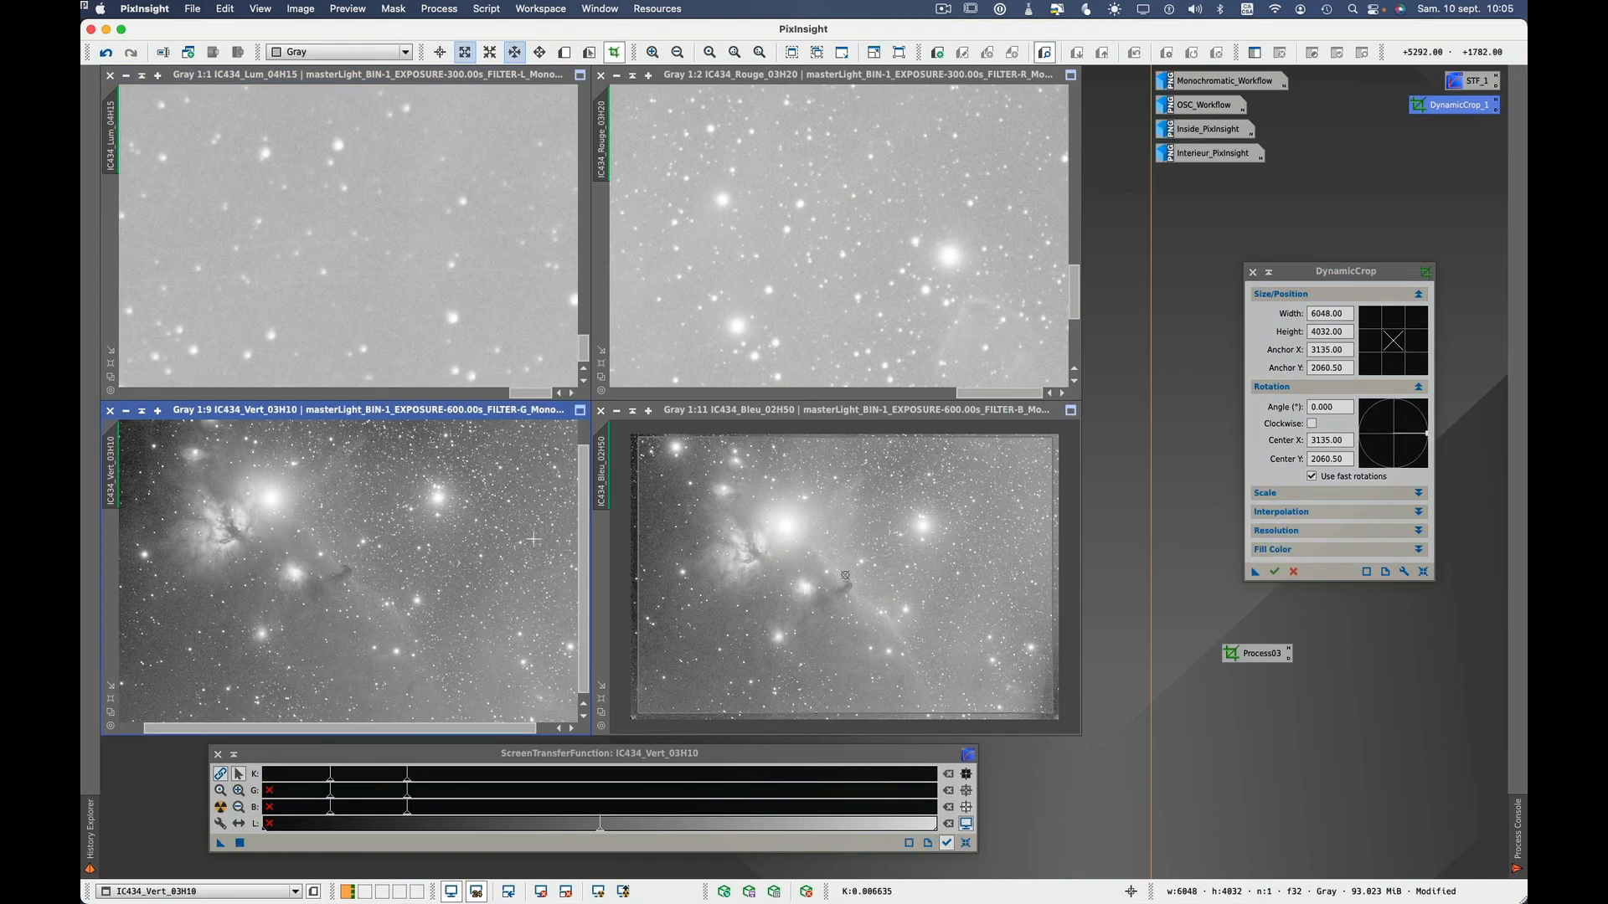
Step: Apply the 6048 × 4032 crop to the blue image
{"action": "left_click", "coordinate": [1275, 573]}
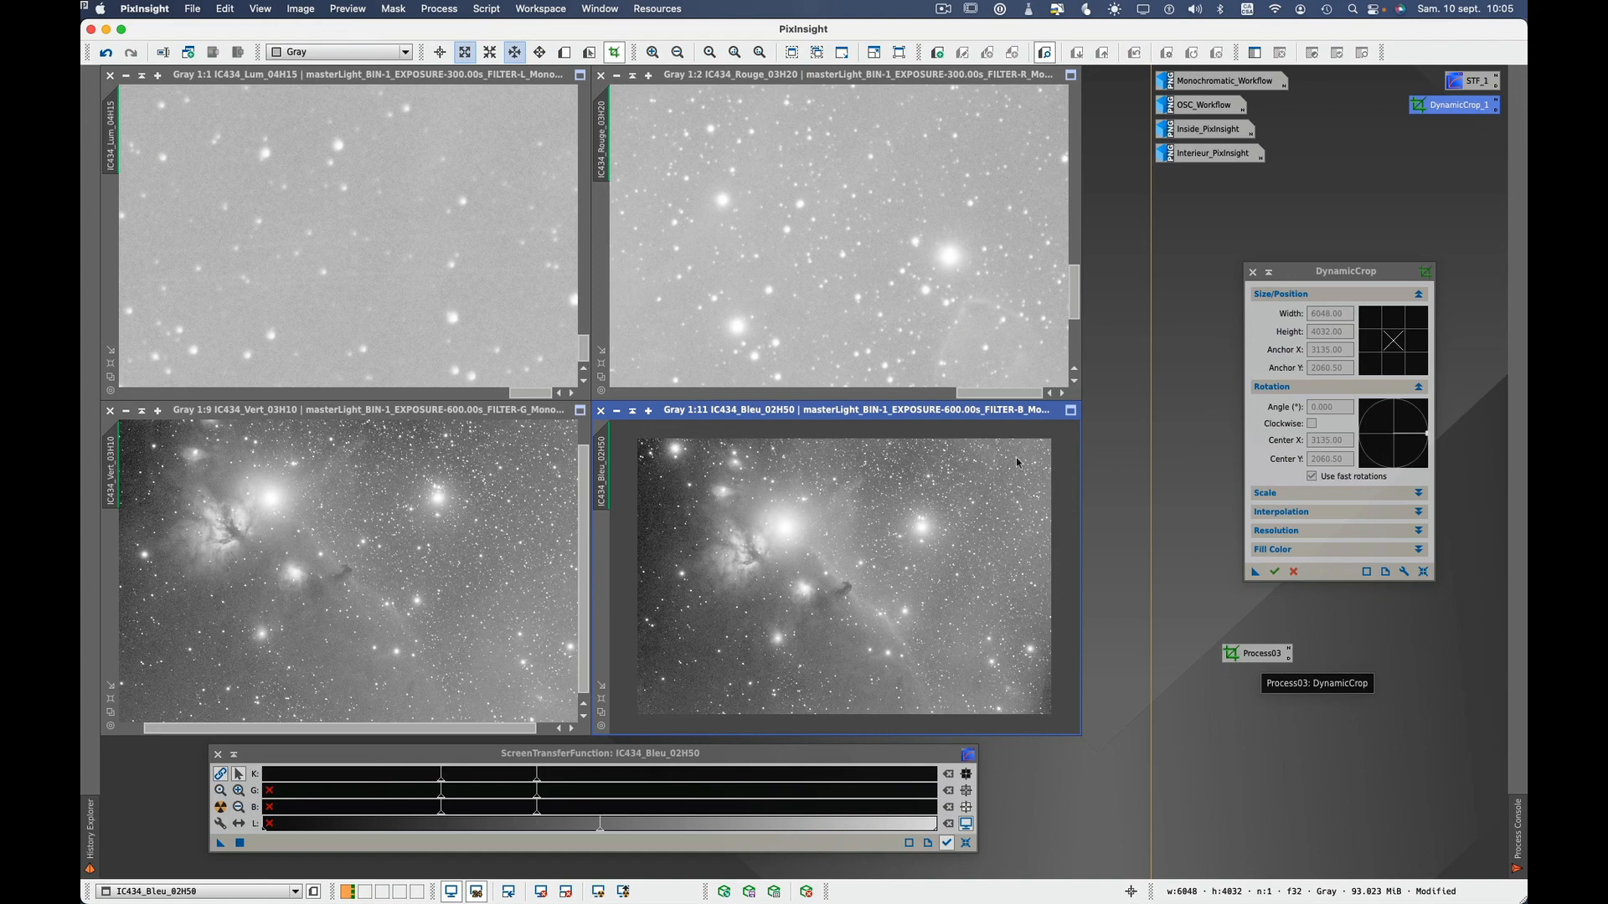
{"action": "left_click", "coordinate": [200, 163]}
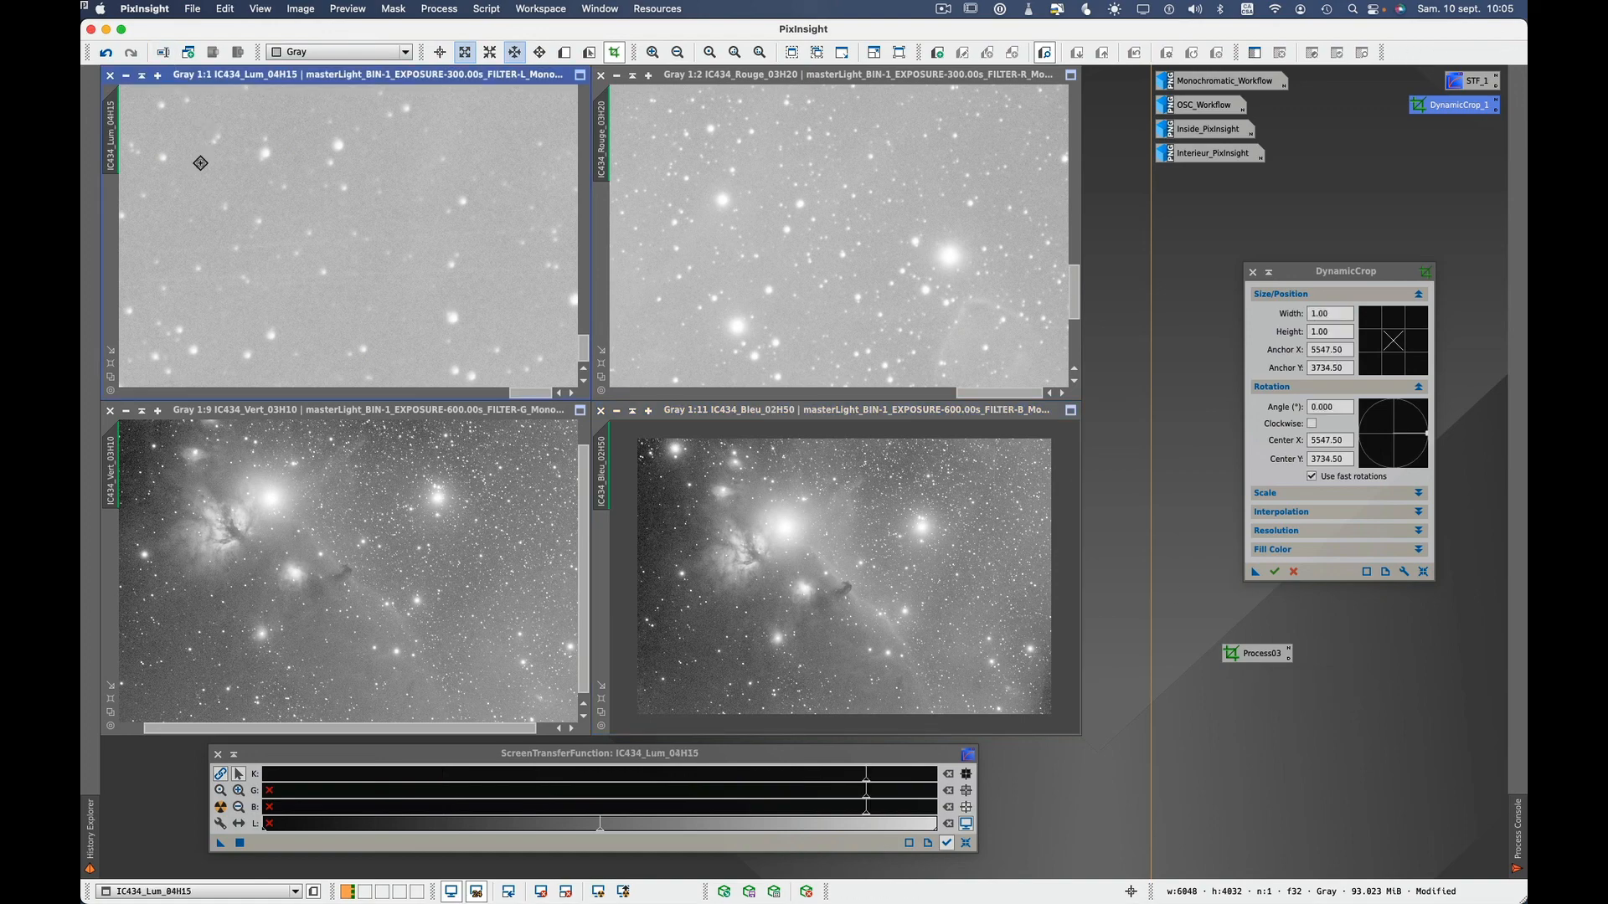
{"action": "scroll", "coordinate": [249, 187], "scroll_direction": "down", "scroll_amount": 3}
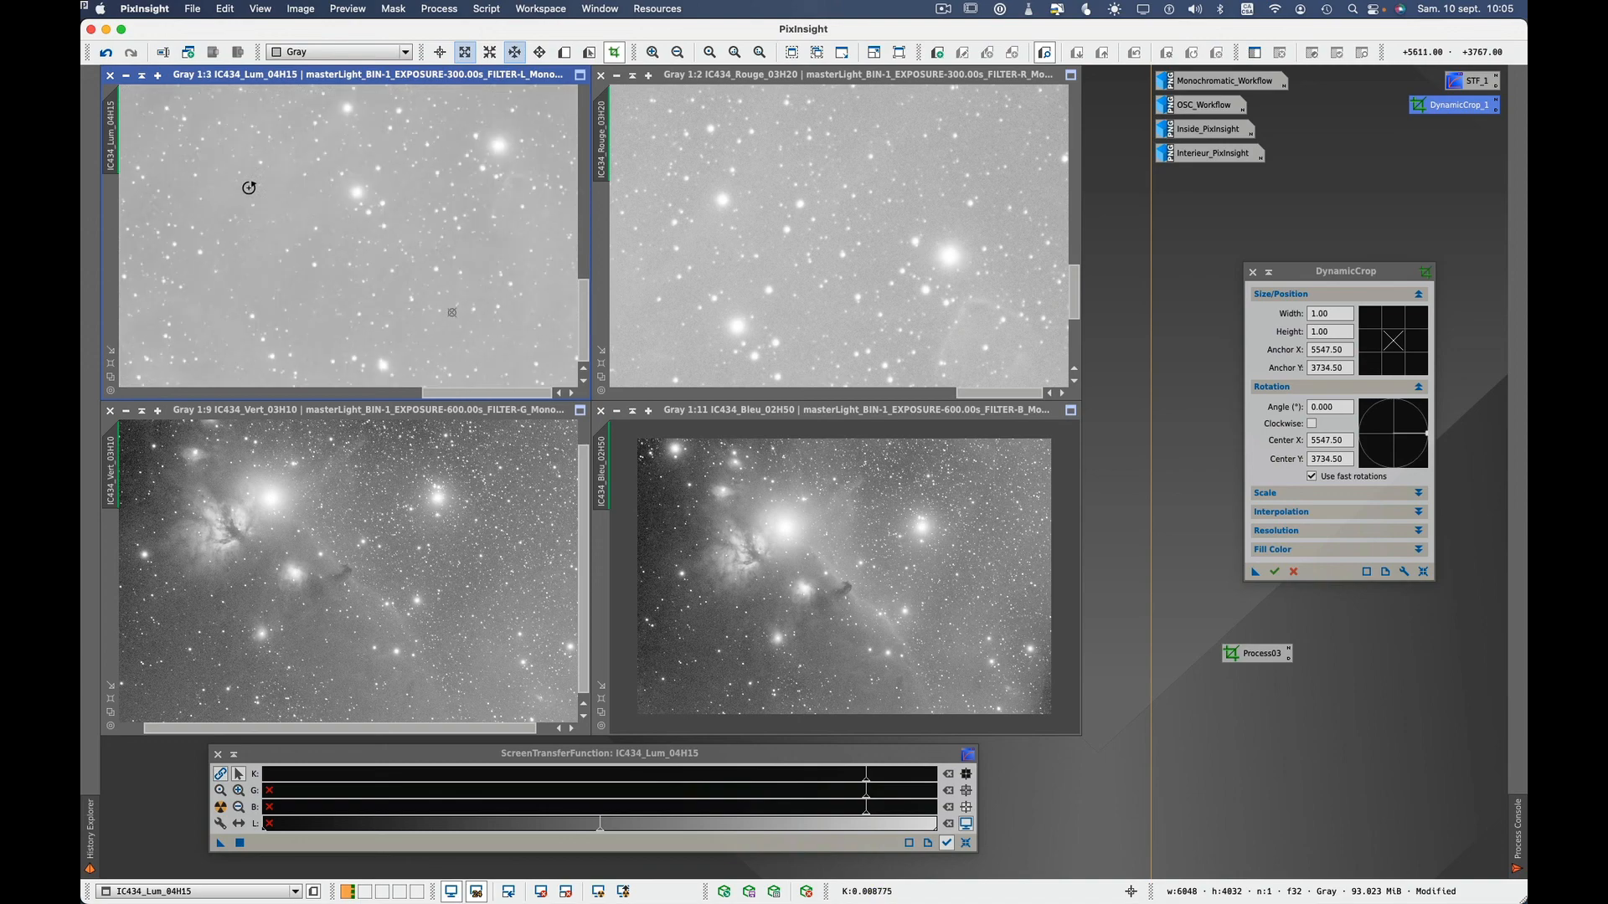
{"action": "scroll", "coordinate": [248, 187], "scroll_direction": "down", "scroll_amount": 5}
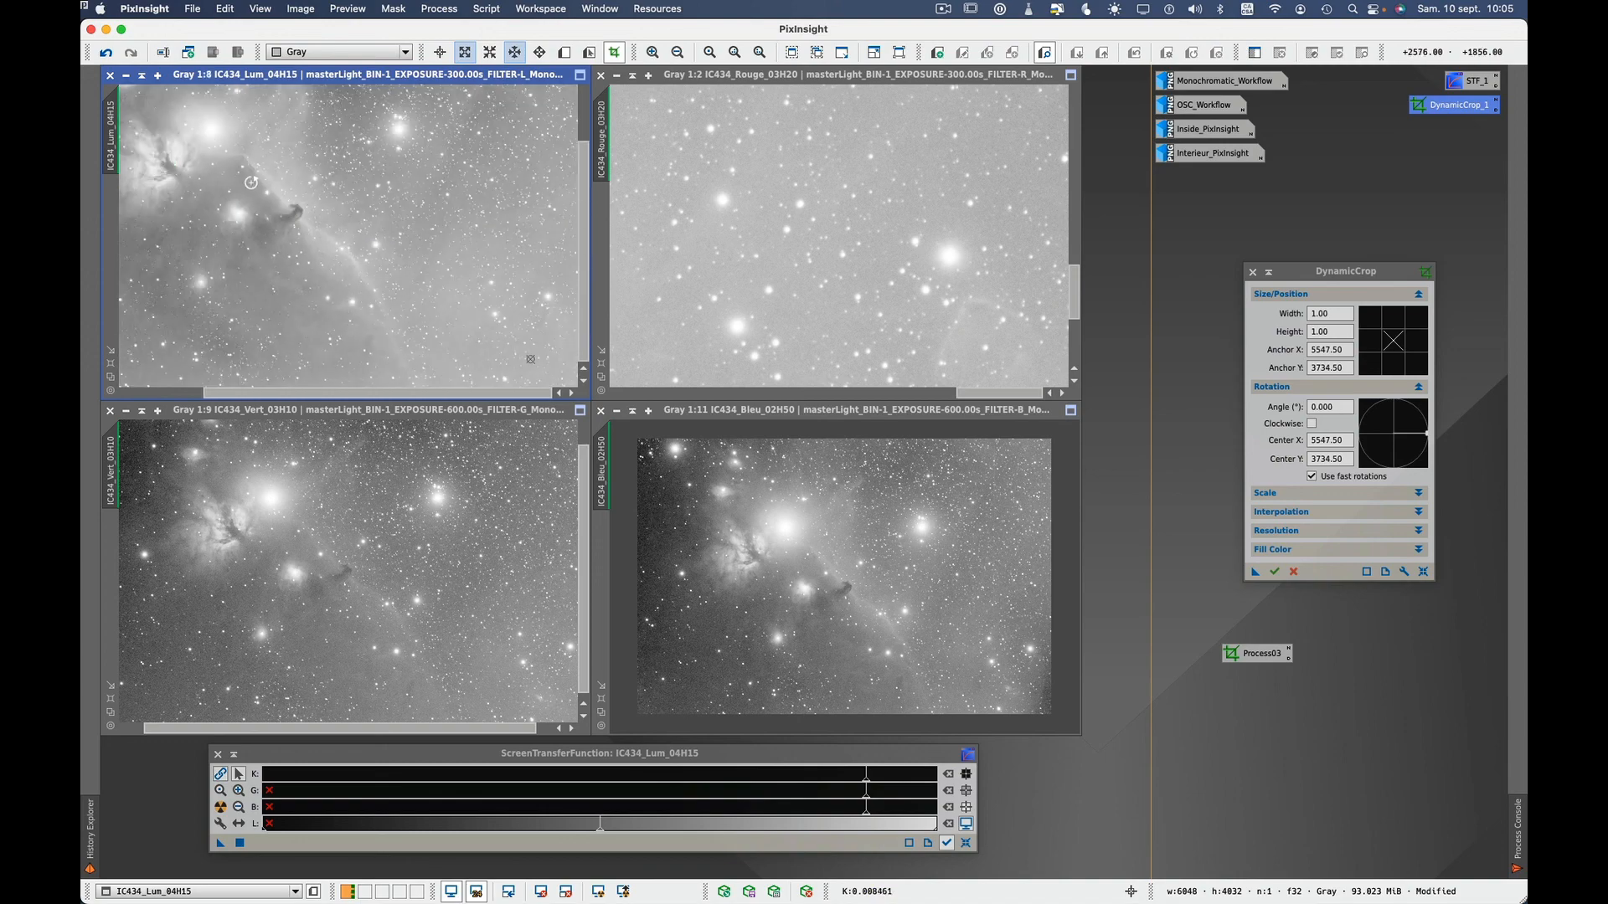
{"action": "scroll", "coordinate": [253, 179], "scroll_direction": "down", "scroll_amount": 1}
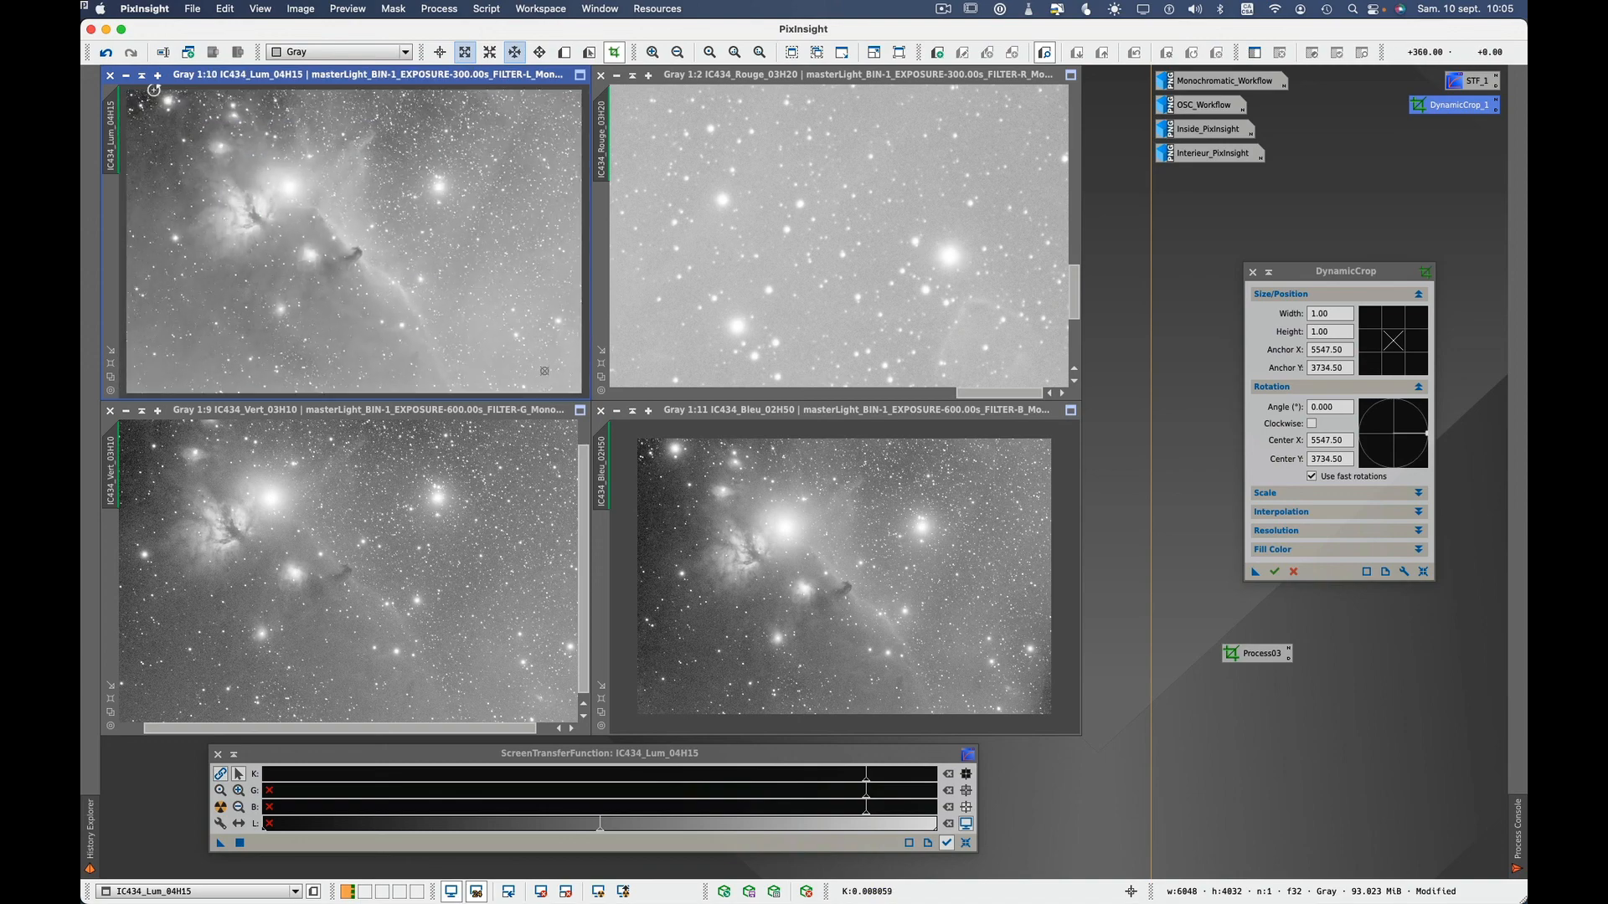
{"action": "left_click", "coordinate": [109, 55]}
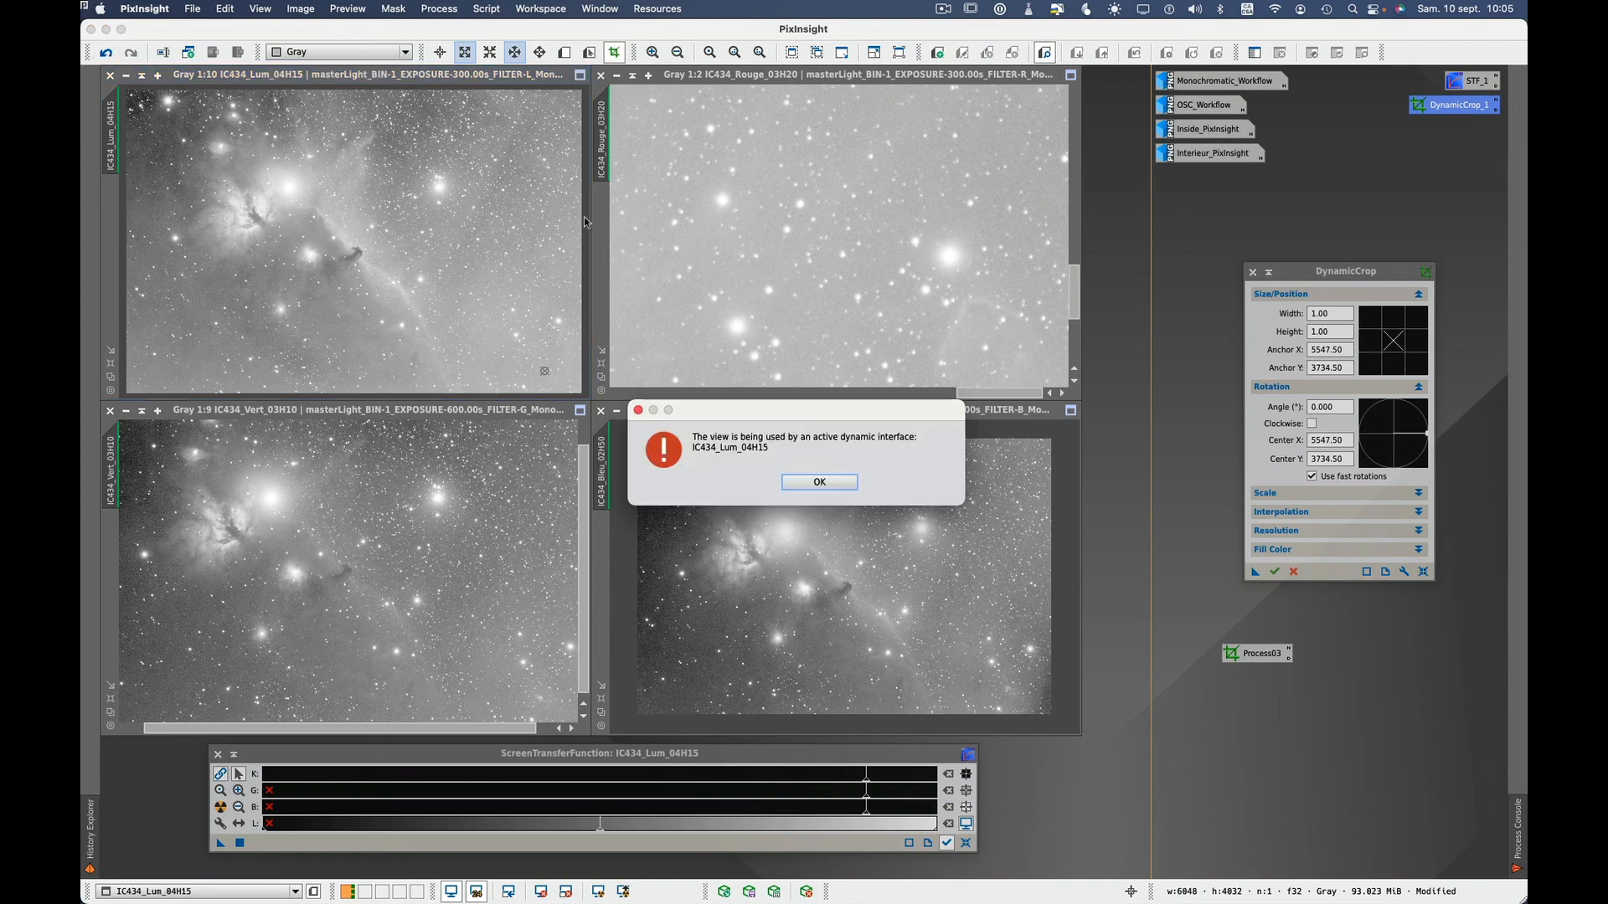
{"action": "left_click", "coordinate": [820, 482]}
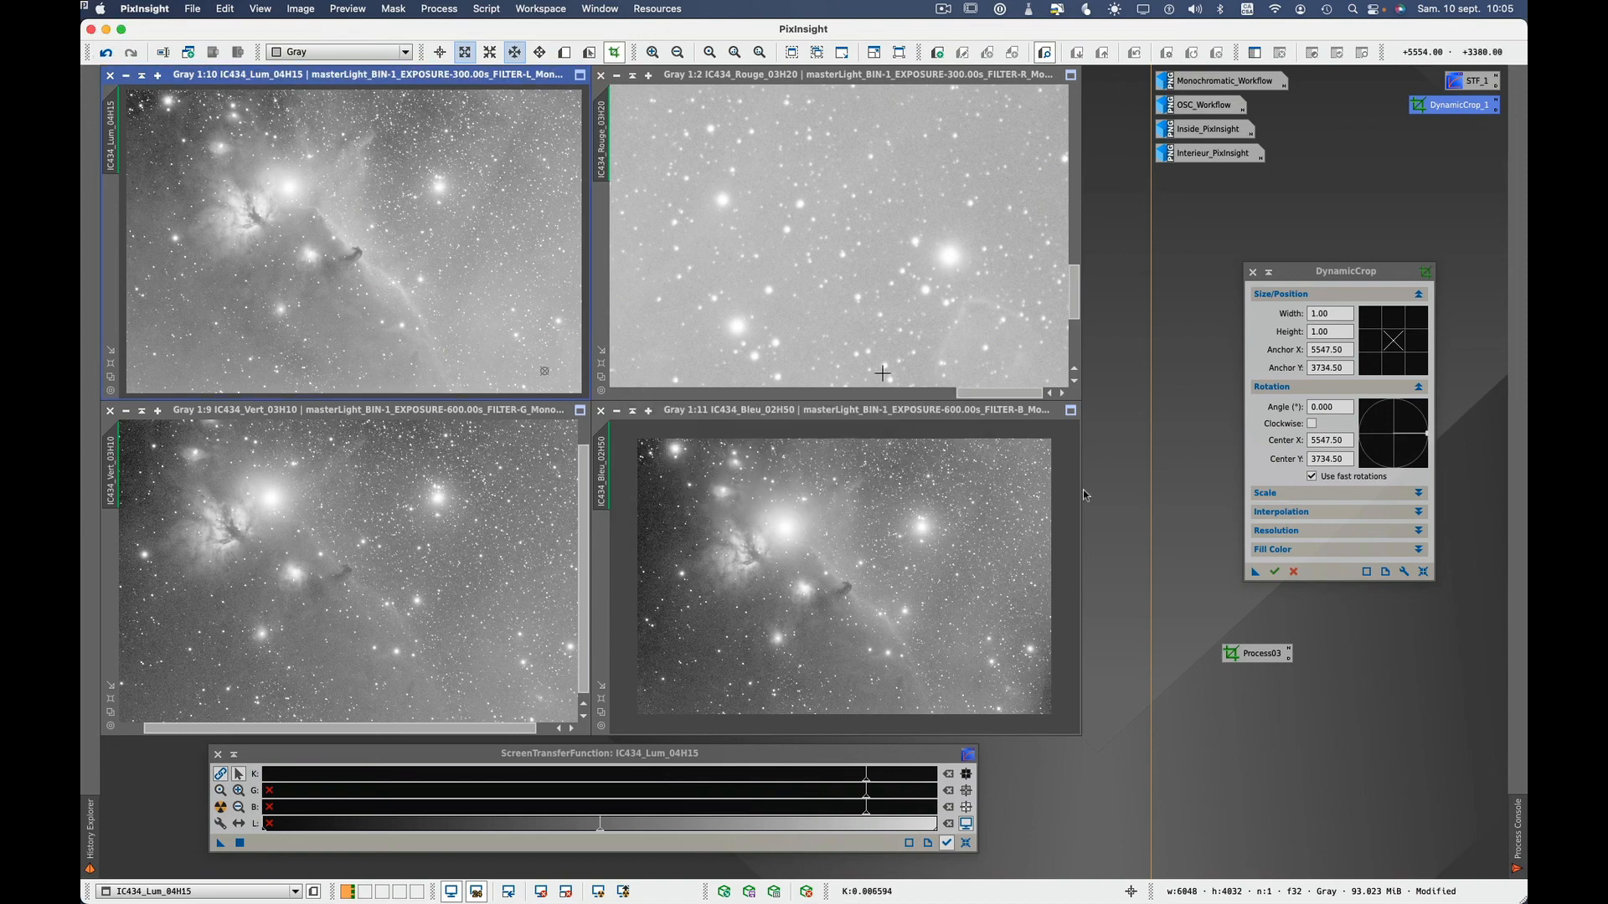
{"action": "left_click", "coordinate": [1292, 281]}
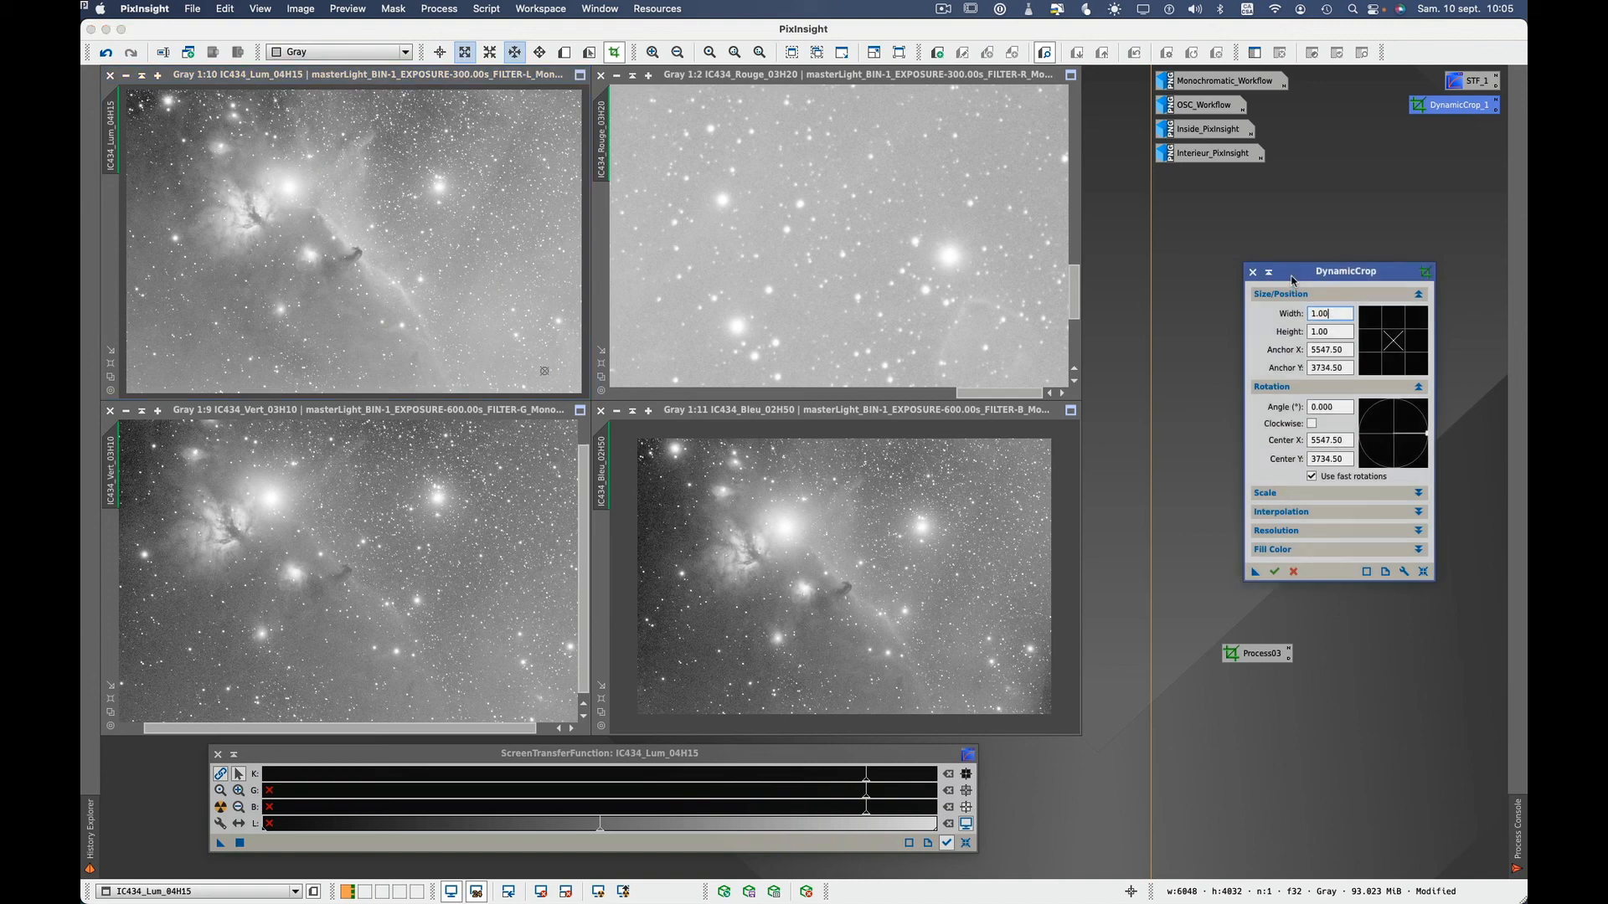
{"action": "left_click", "coordinate": [1294, 572]}
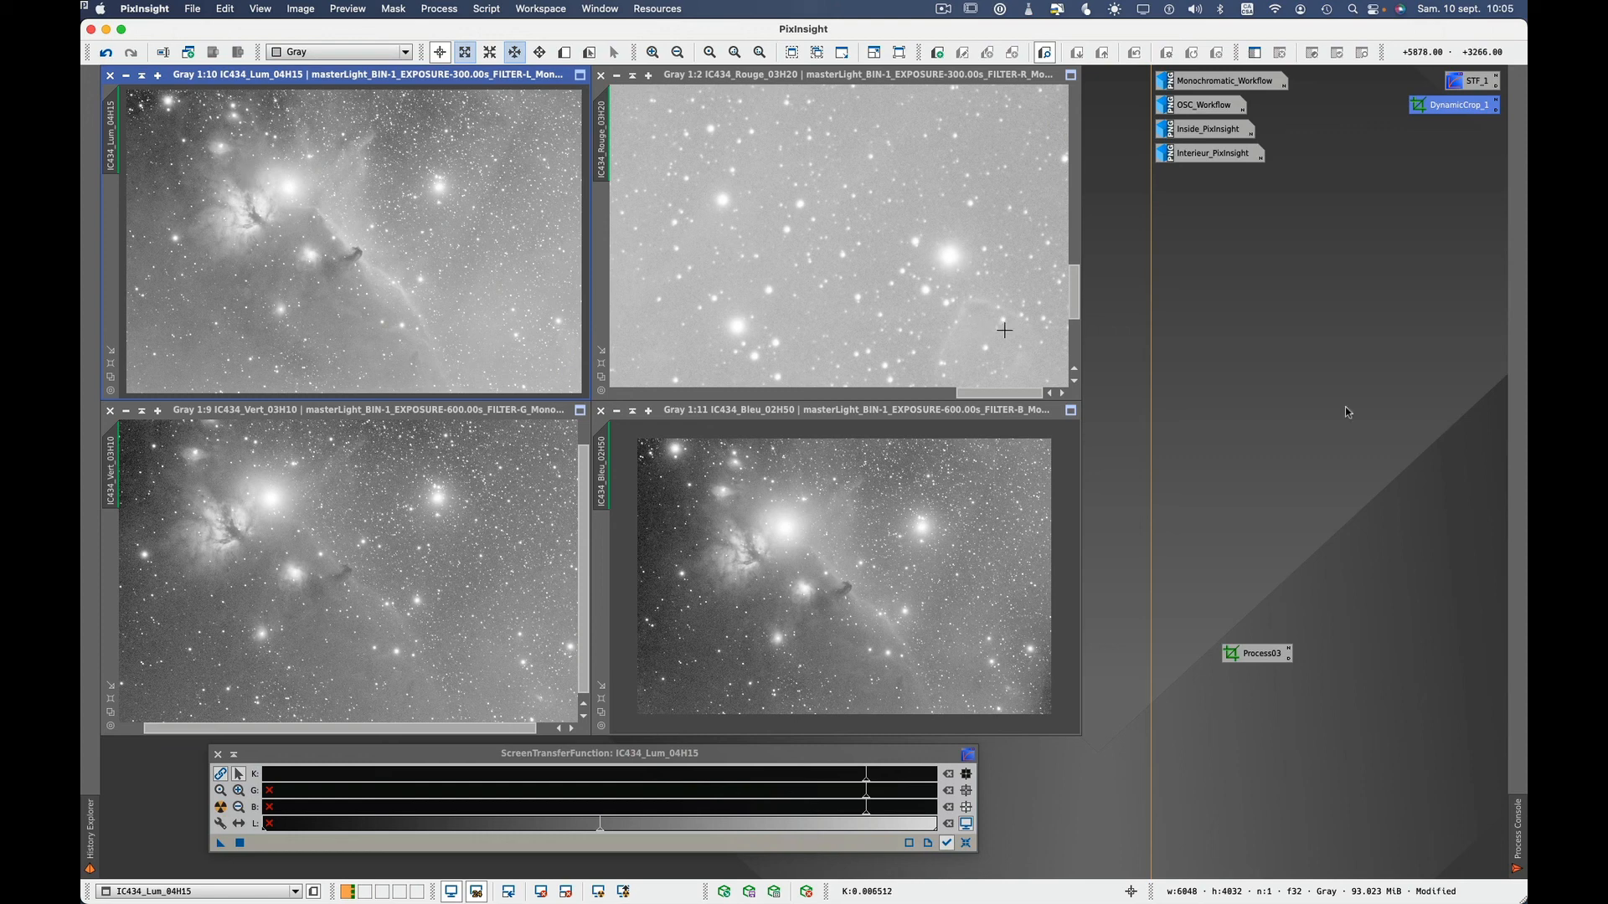
Step: Apply the saved crop process icon to the already cropped luminance image again and open the icon's DynamicCrop settings
{"action": "left_click", "coordinate": [1268, 658]}
{"action": "left_click_drag", "start_coordinate": [1270, 662], "coordinate": [412, 260]}
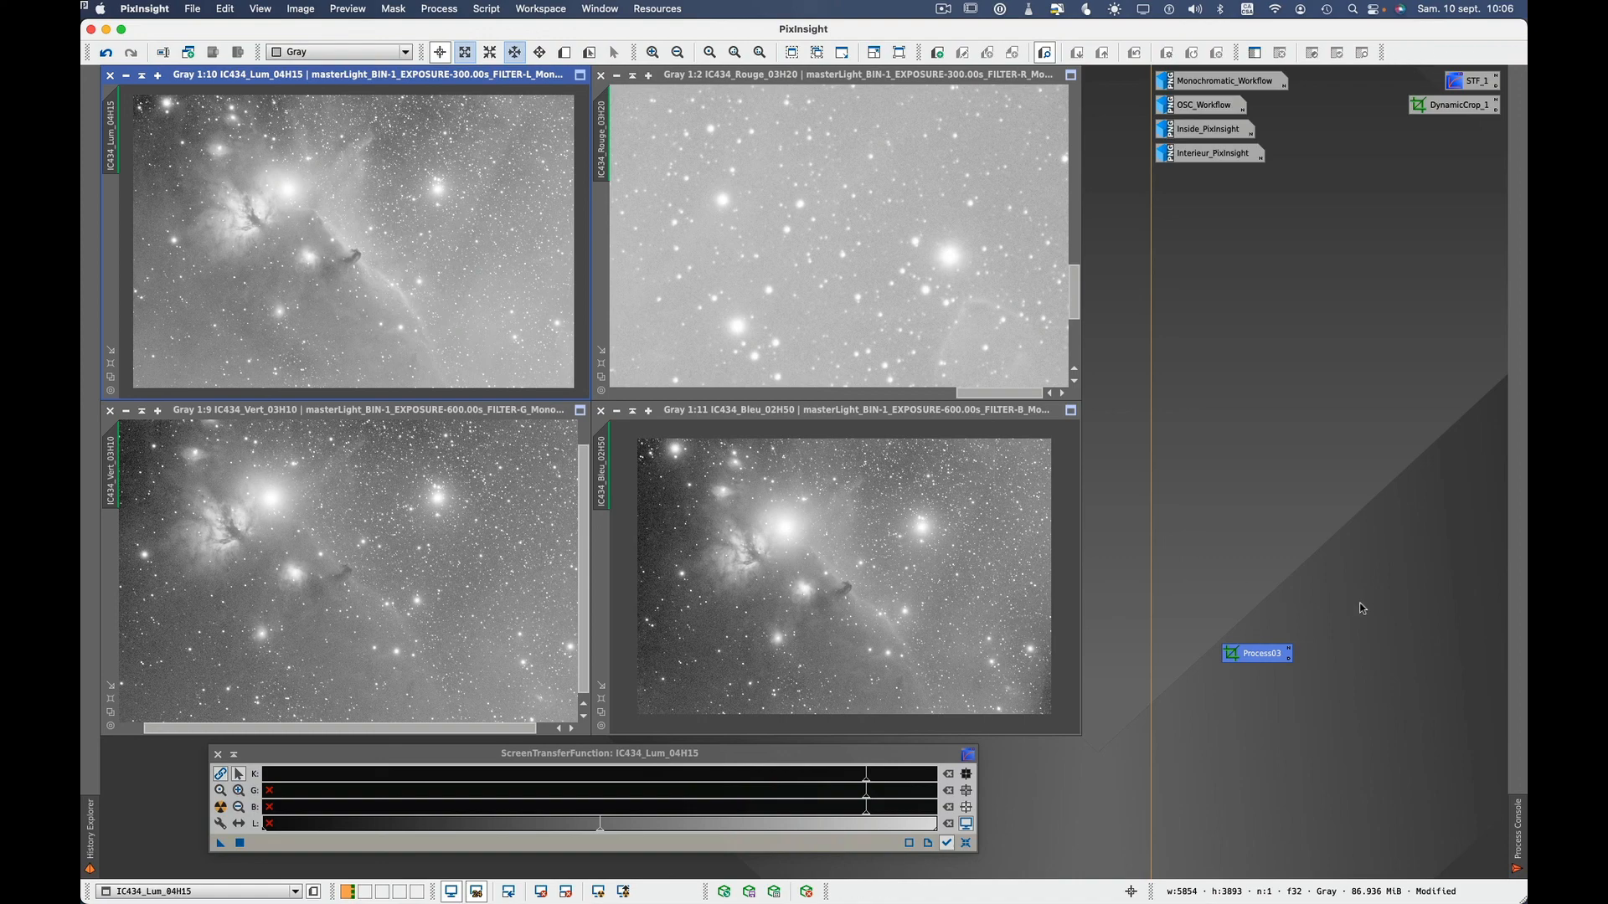
{"action": "double_click", "coordinate": [1268, 656]}
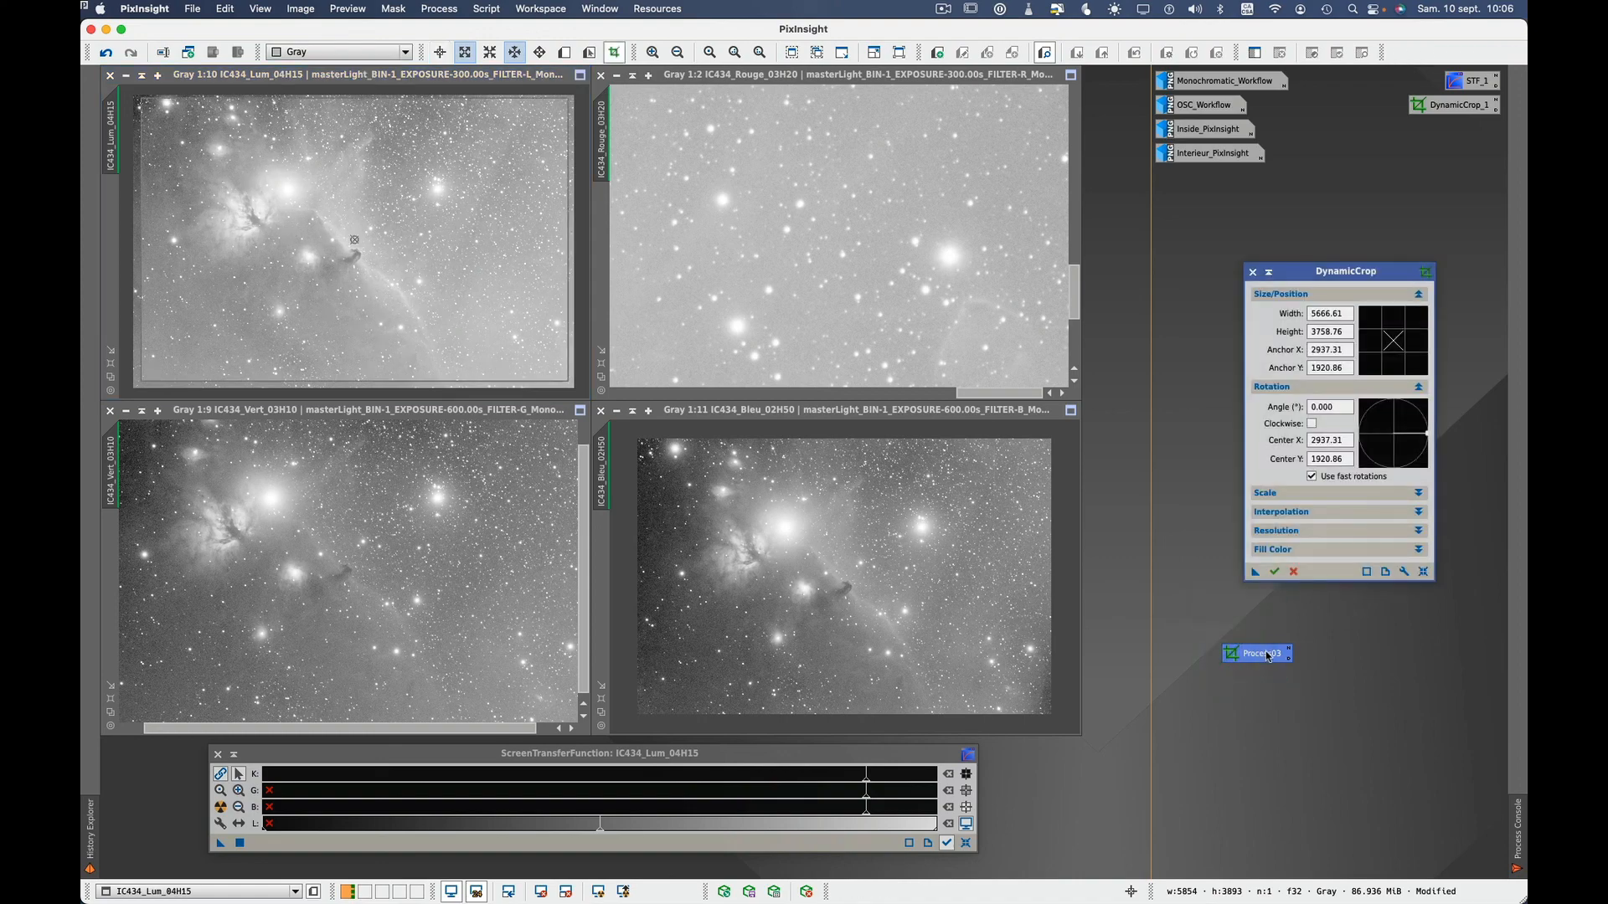